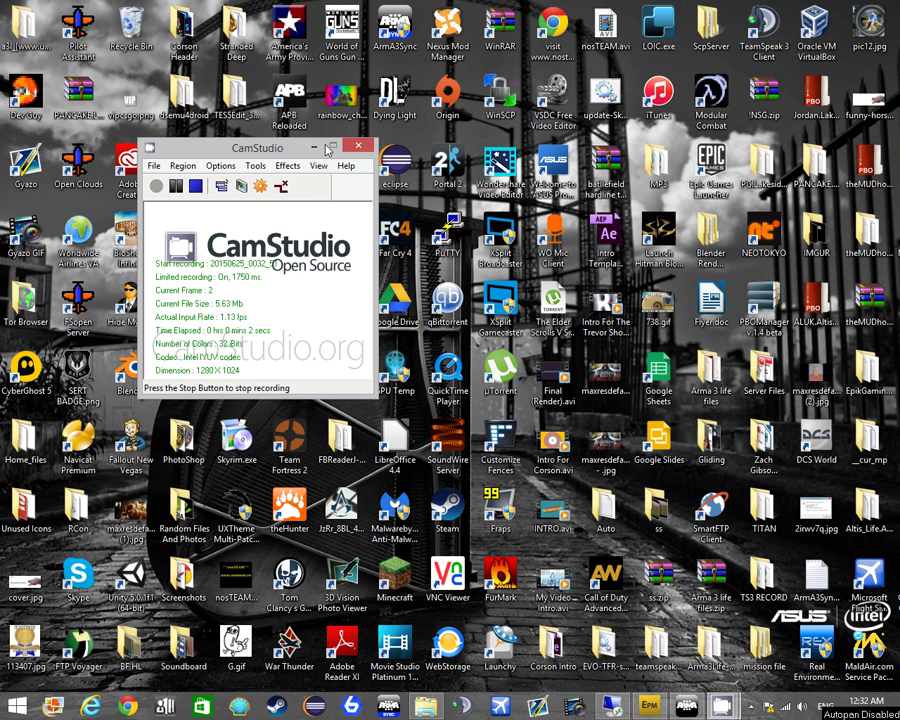
# Minimise the screen recorder and switch to the remote desktop session of the server
pyautogui.click(318, 149)
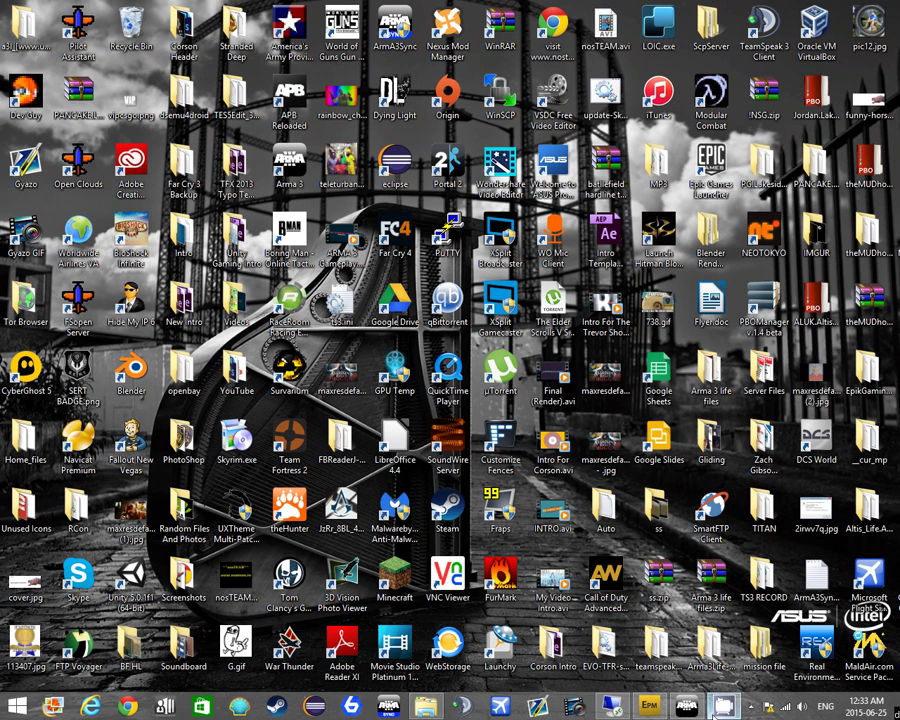
pyautogui.moveTo(612, 708)
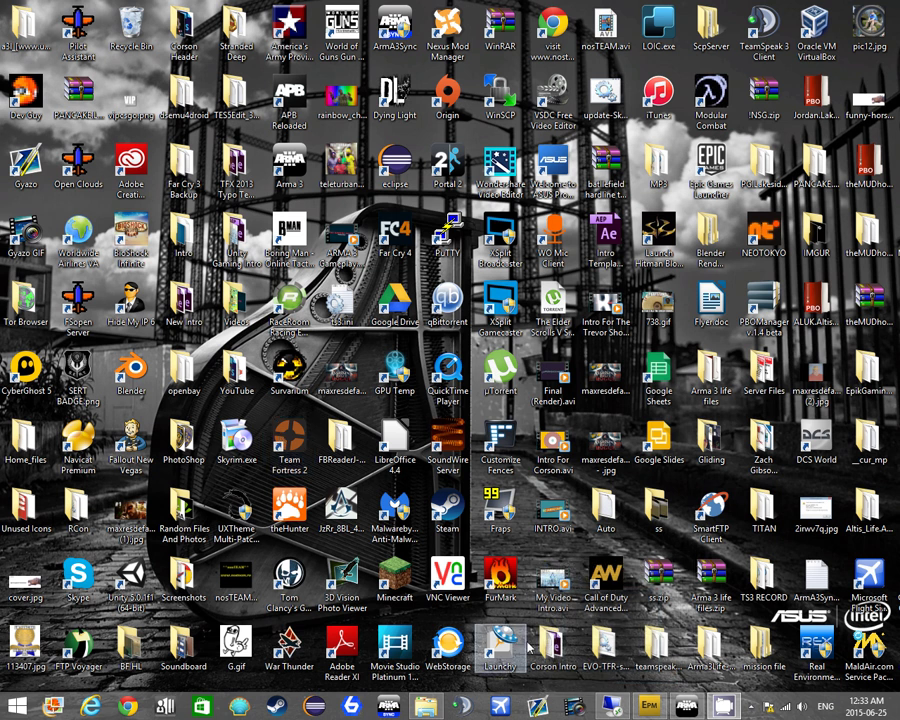
pyautogui.click(616, 704)
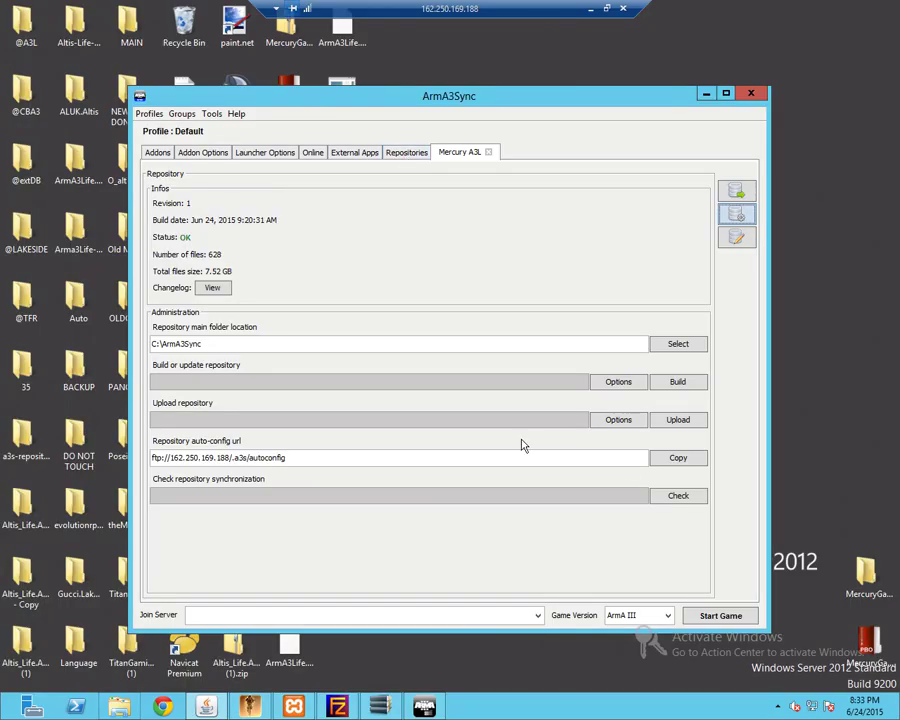
# Close the open Mercury A3L repository view and reconnect to the Mercury A3L repository from the repositories list
pyautogui.click(406, 153)
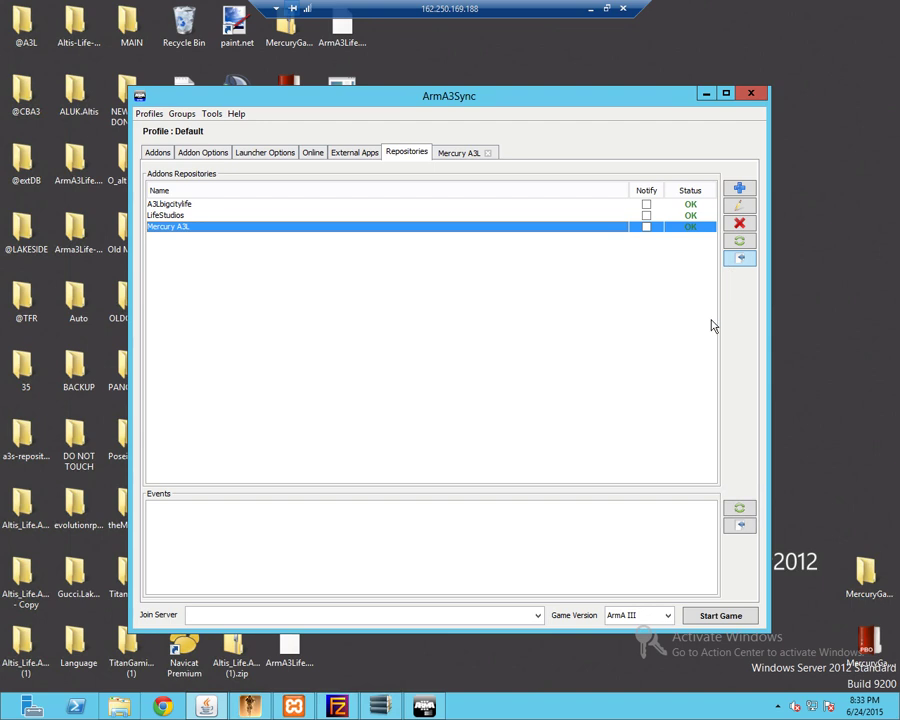
pyautogui.click(459, 152)
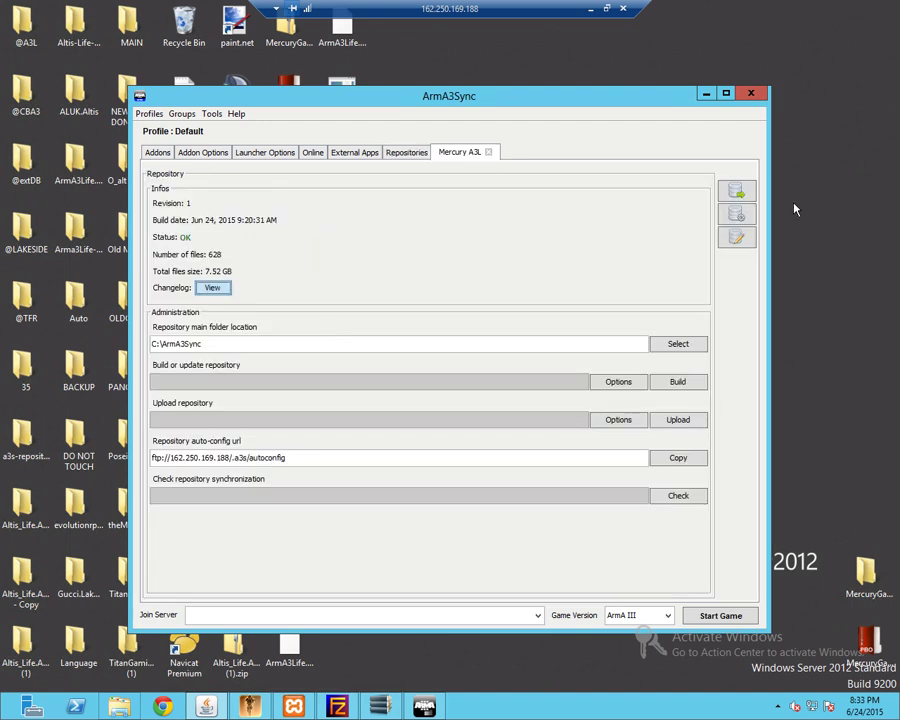
pyautogui.click(489, 154)
pyautogui.click(554, 224)
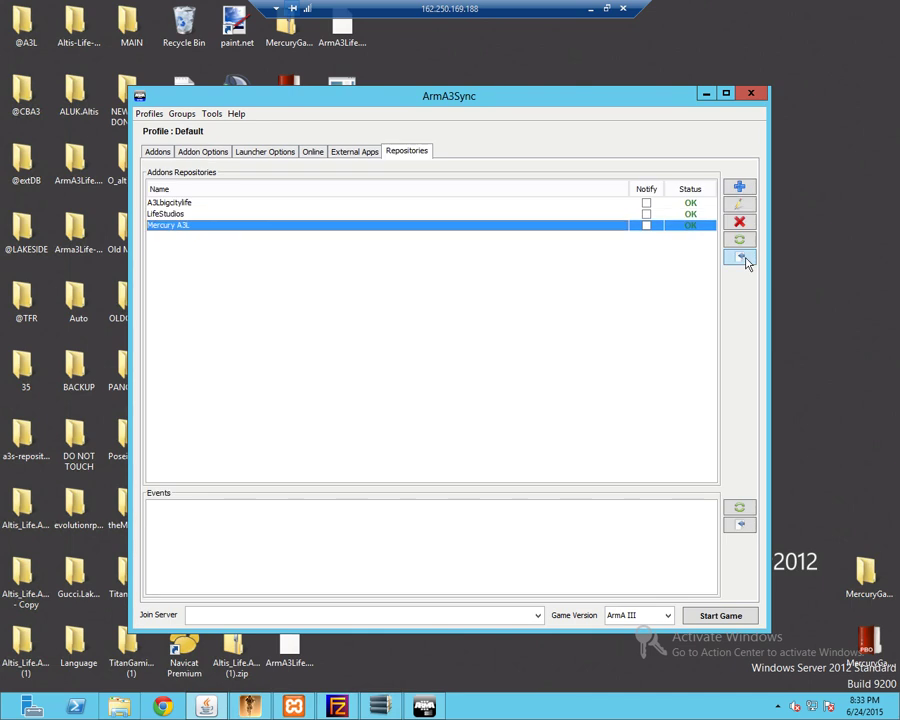
pyautogui.click(742, 259)
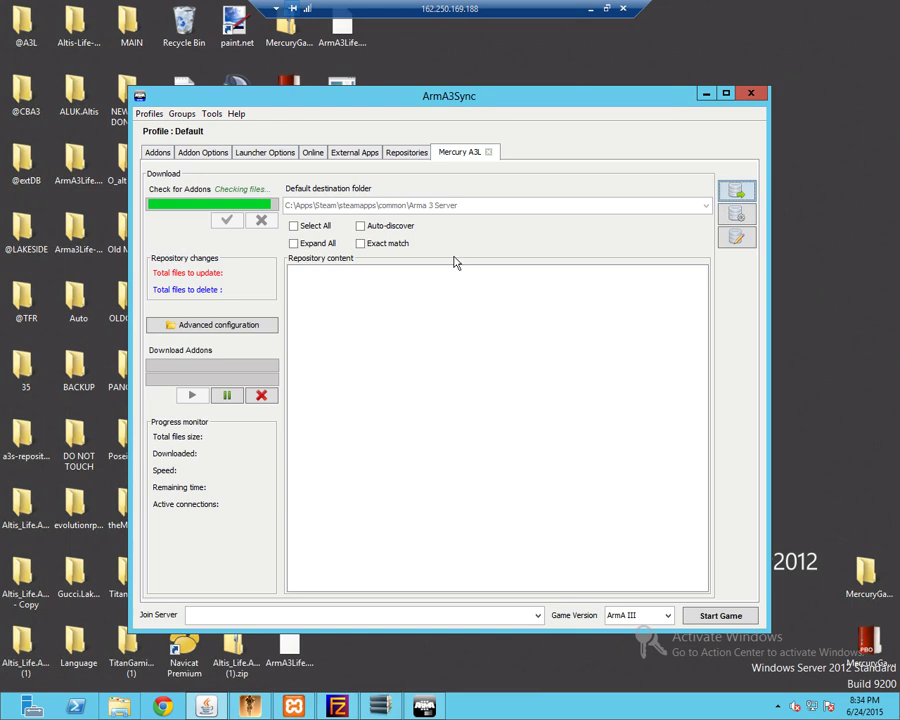
# Minimise the remote desktop session and launch ArmA3Sync on the local computer
pyautogui.click(594, 8)
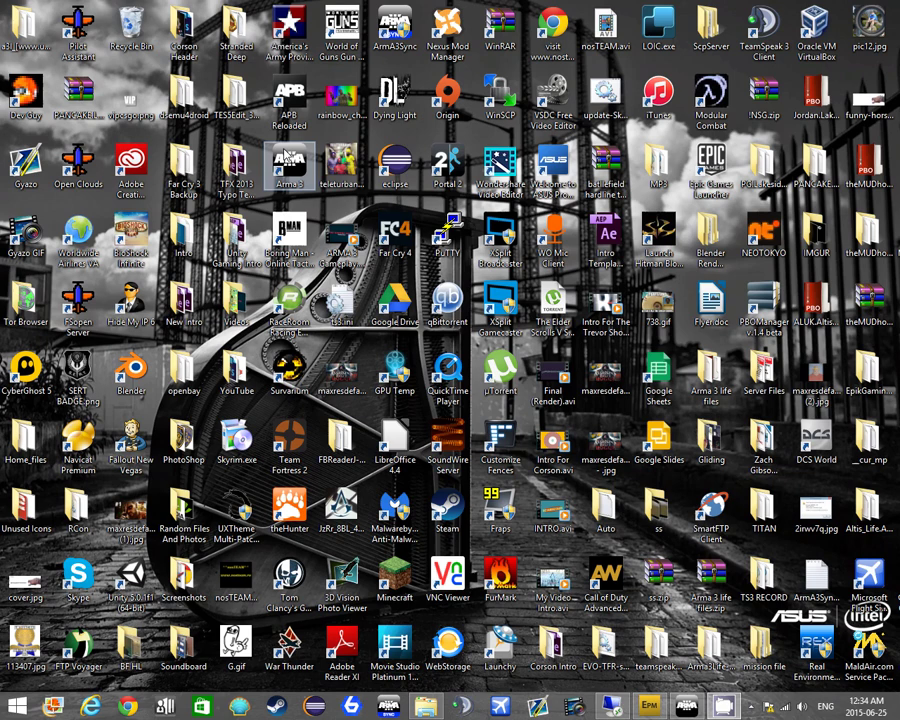
pyautogui.click(413, 50)
pyautogui.click(414, 26)
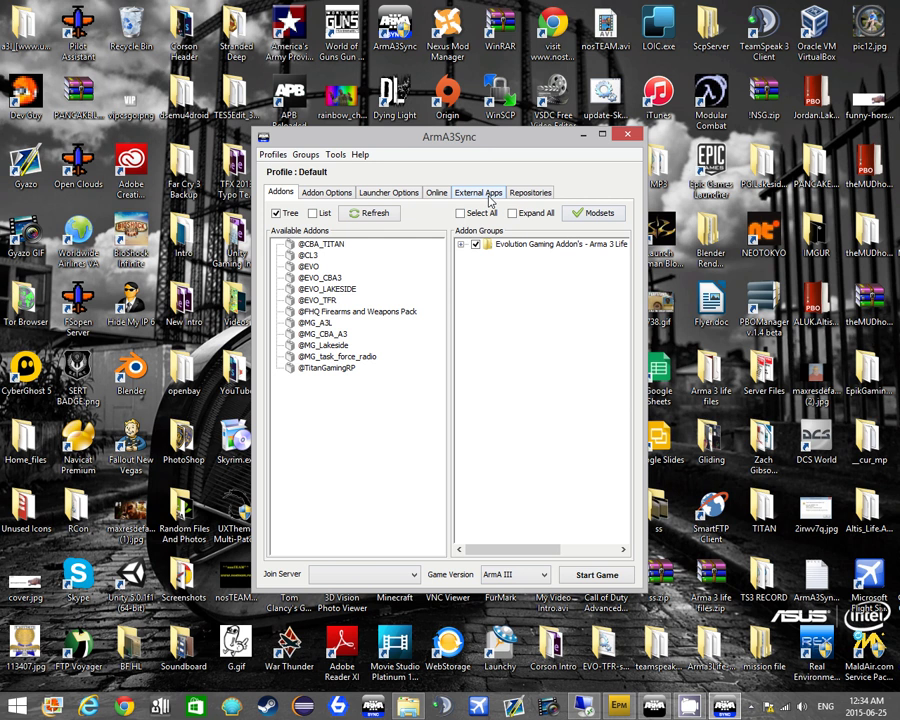
# Connect to the Mercury A3L repository and check it for addons, leaving all repository content unselected
pyautogui.click(530, 192)
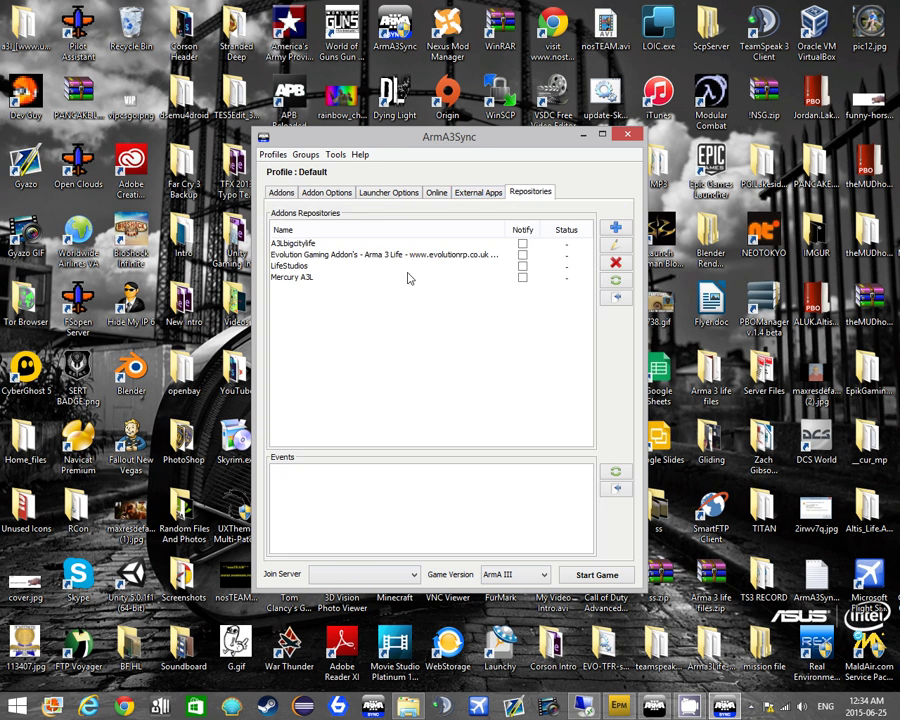
pyautogui.click(408, 278)
pyautogui.click(615, 297)
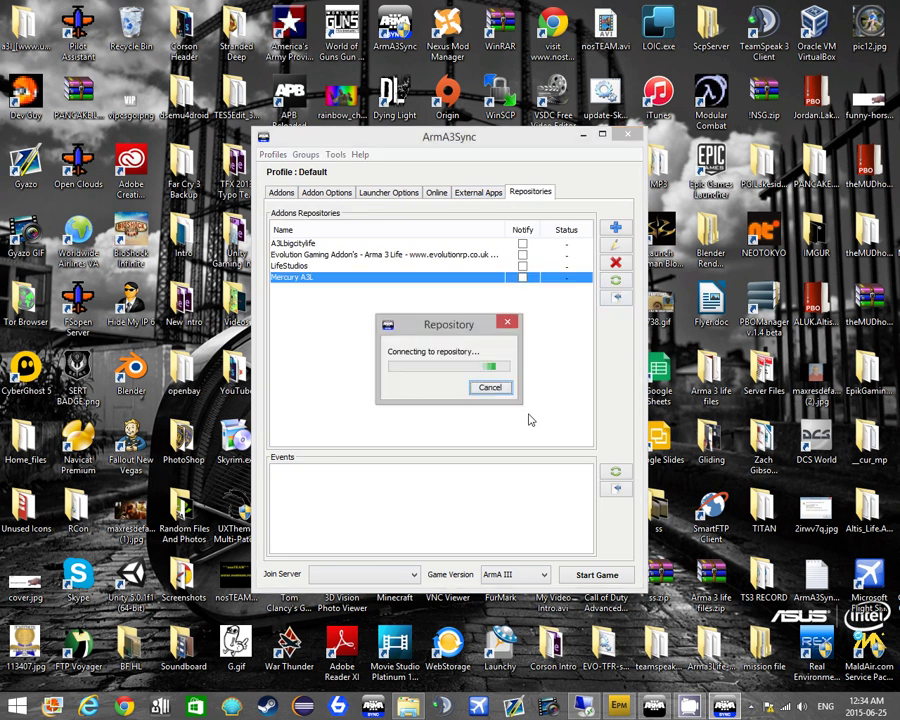
pyautogui.click(350, 261)
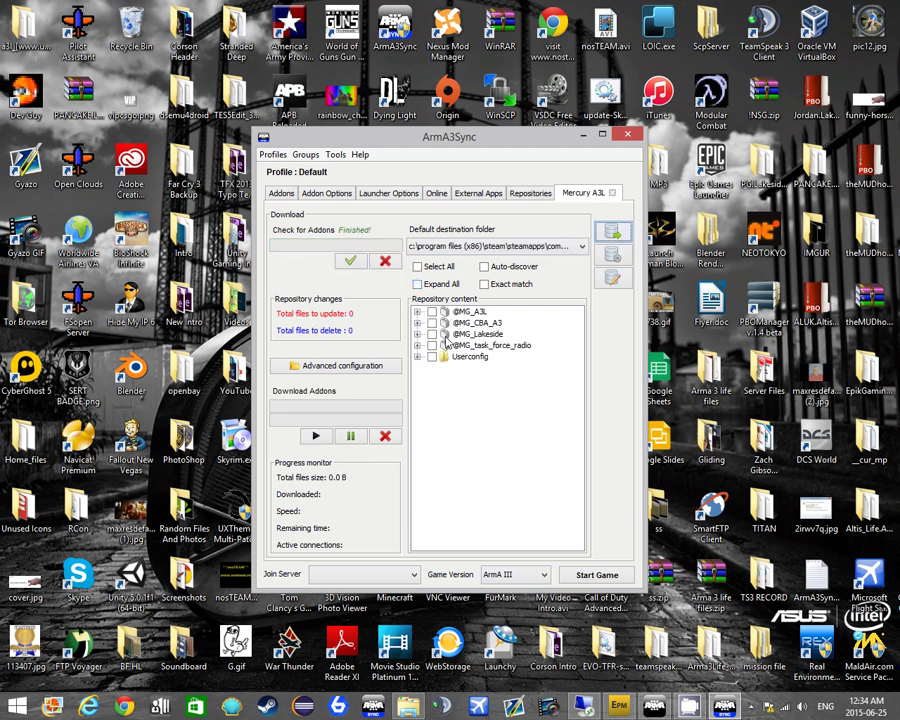
pyautogui.click(435, 268)
pyautogui.click(454, 272)
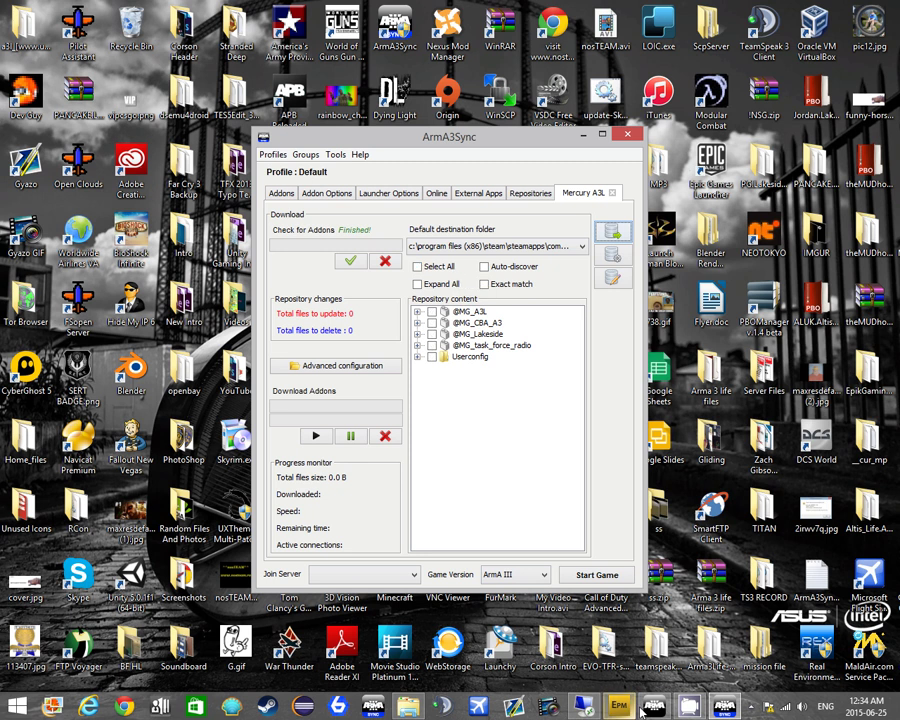
# Switch back to the remote server session, minimise ArmA3Sync there and bring up the XAMPP Control Panel
pyautogui.click(582, 706)
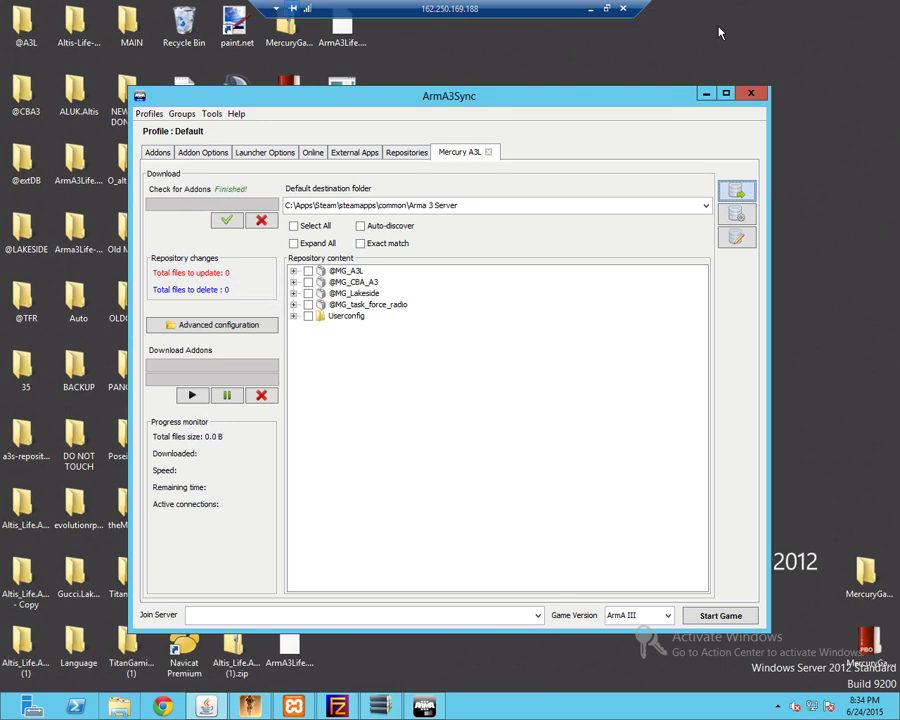
pyautogui.click(706, 93)
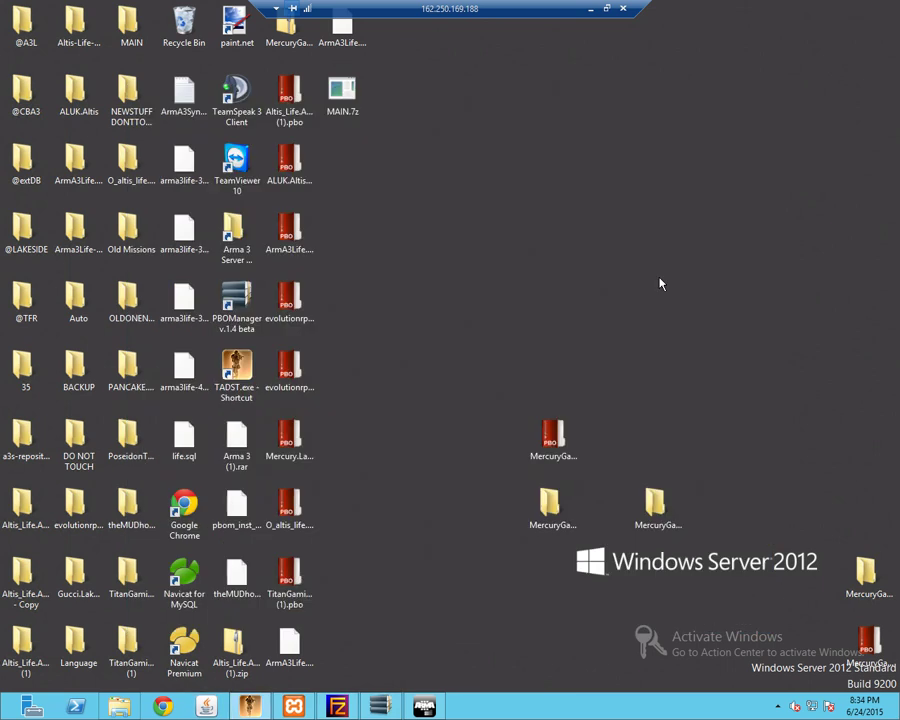
pyautogui.click(290, 707)
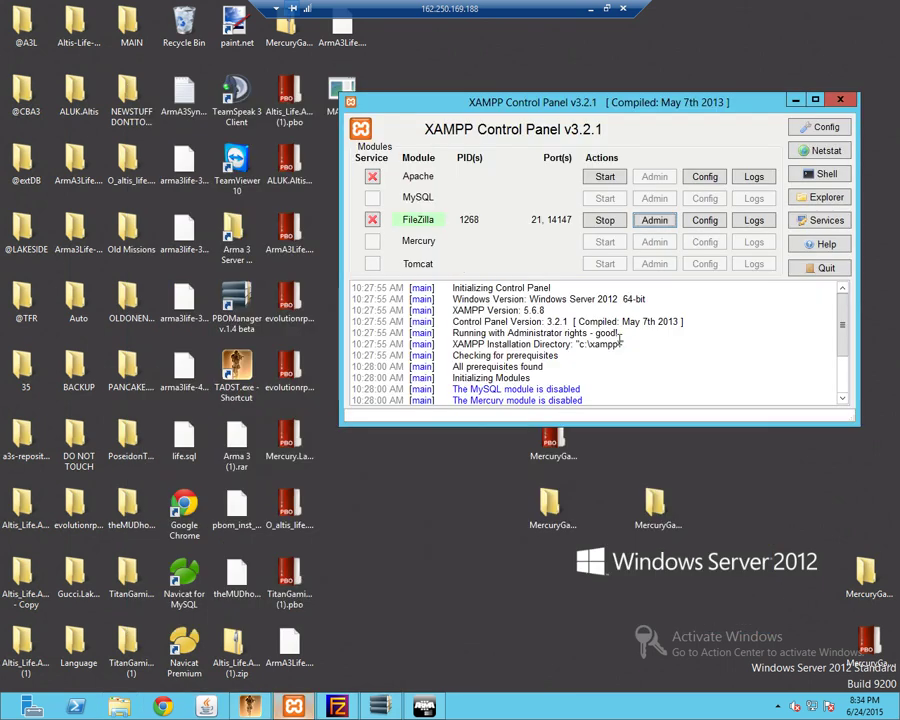
# Open the FileZilla admin console for 127.0.0.1 on port 14147, close it again and view the latest XAMPP log entries
pyautogui.click(654, 220)
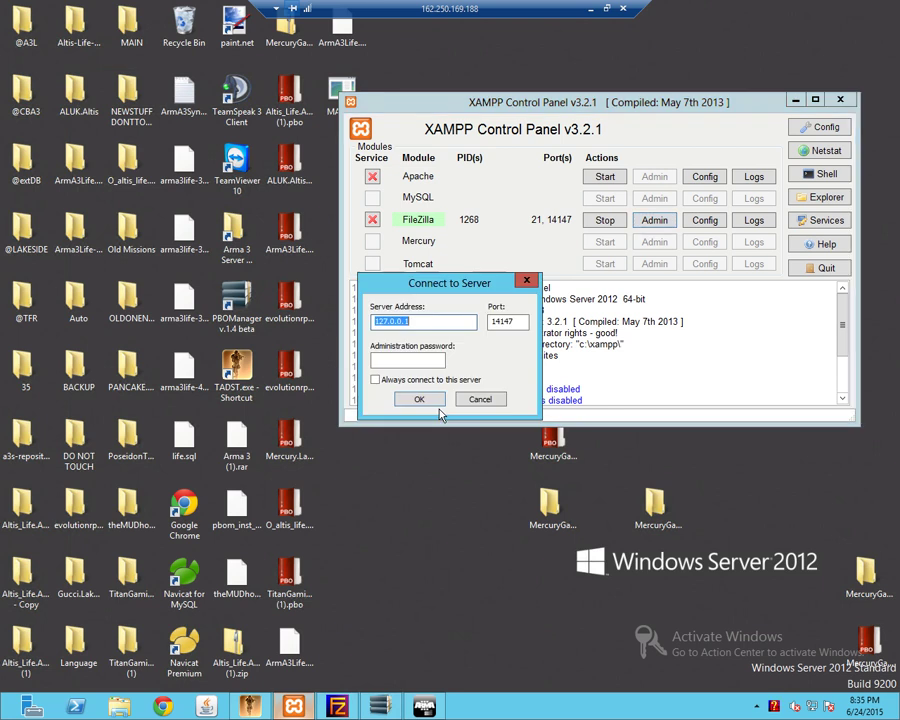
pyautogui.press('Return')
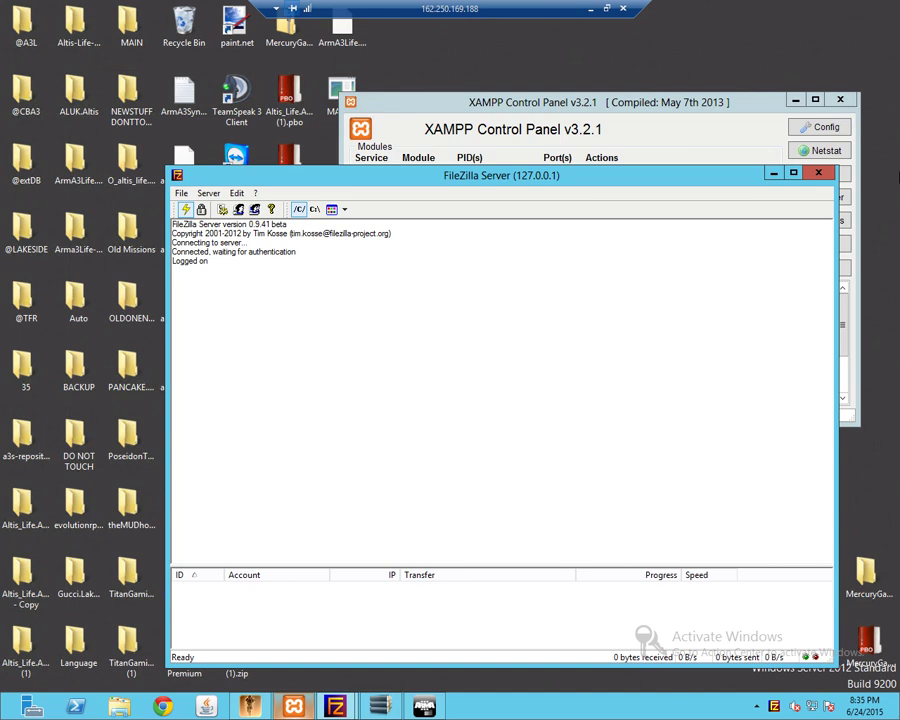
pyautogui.click(817, 176)
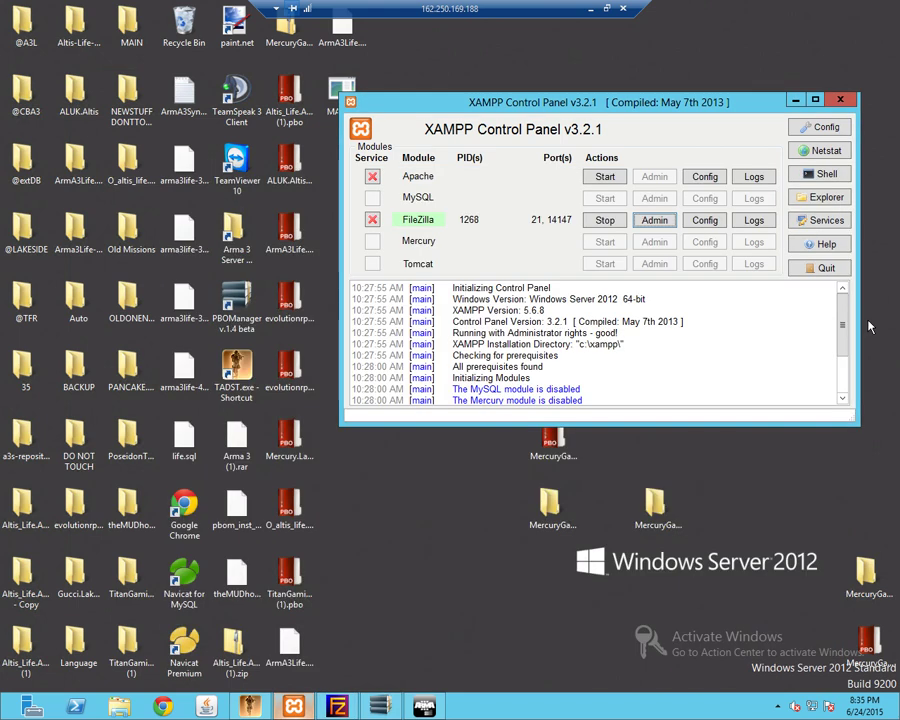
pyautogui.click(841, 378)
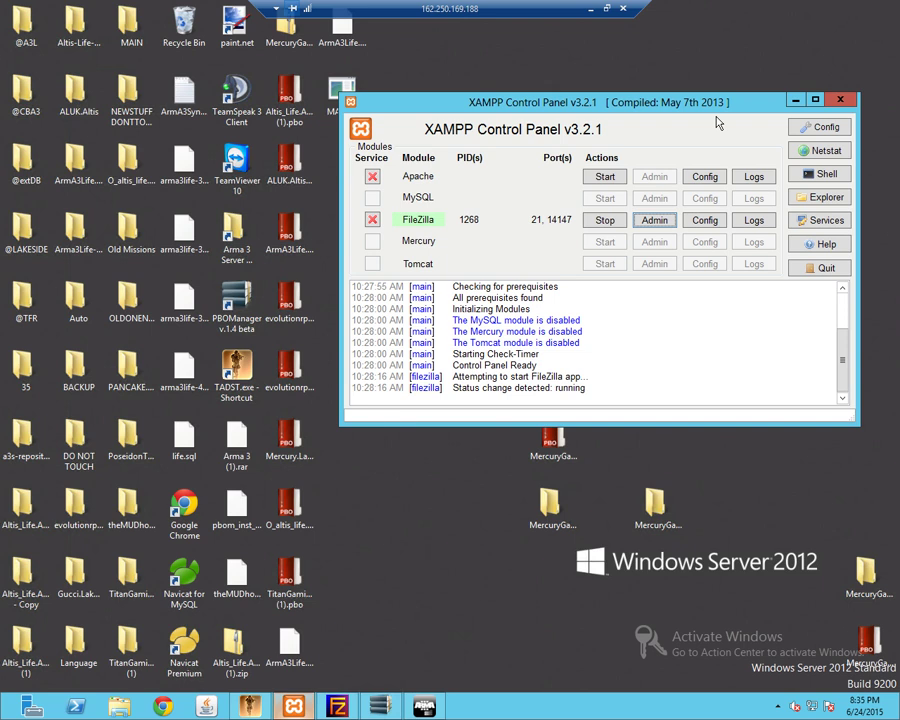
# Minimise the remote session and find the XAMPP download page on apachefriends.org in the local Chrome browser
pyautogui.click(586, 8)
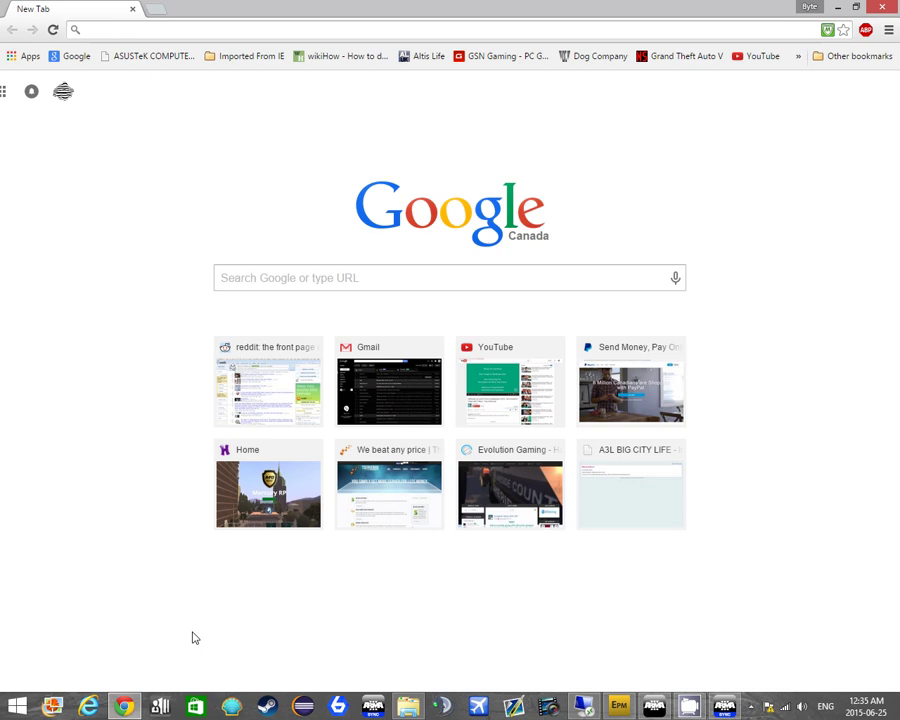
pyautogui.write('xam')
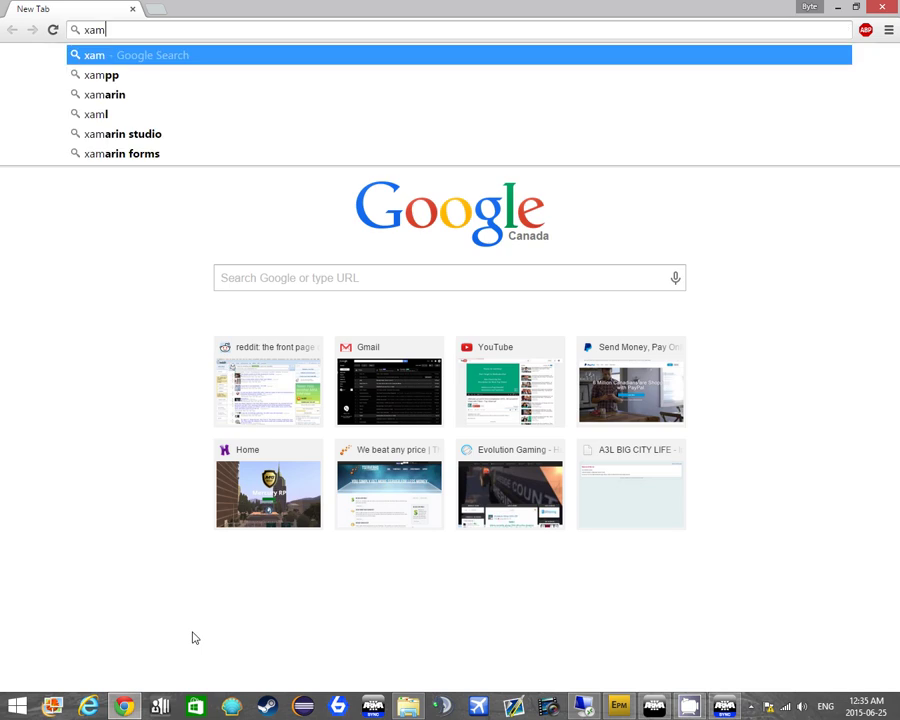
pyautogui.press('Return')
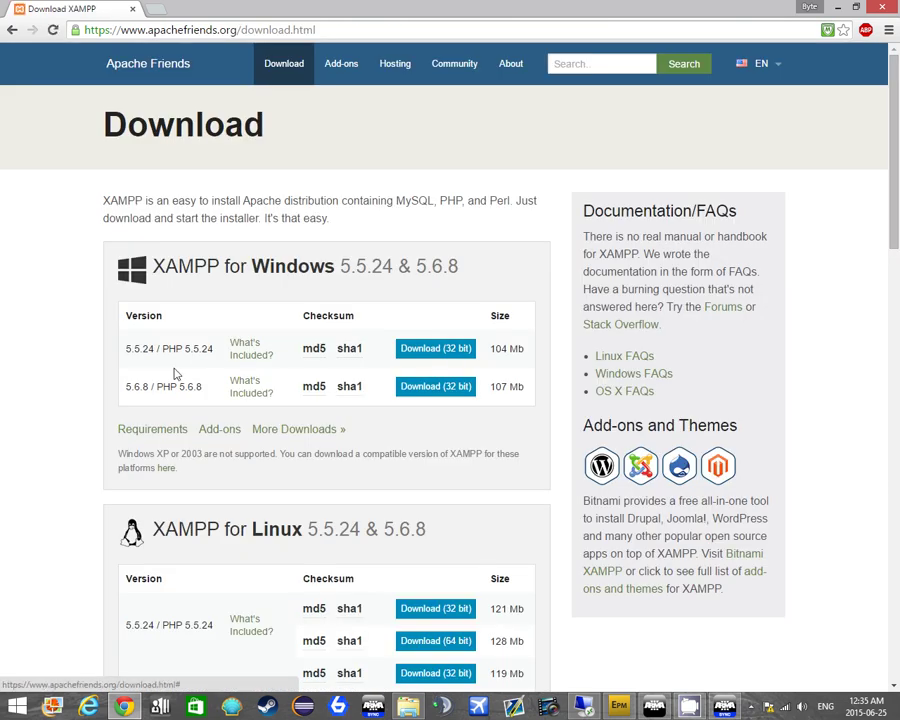
# Download the 32-bit XAMPP 5.6.8 installer for Windows and keep the file despite the browser's warning
pyautogui.click(423, 390)
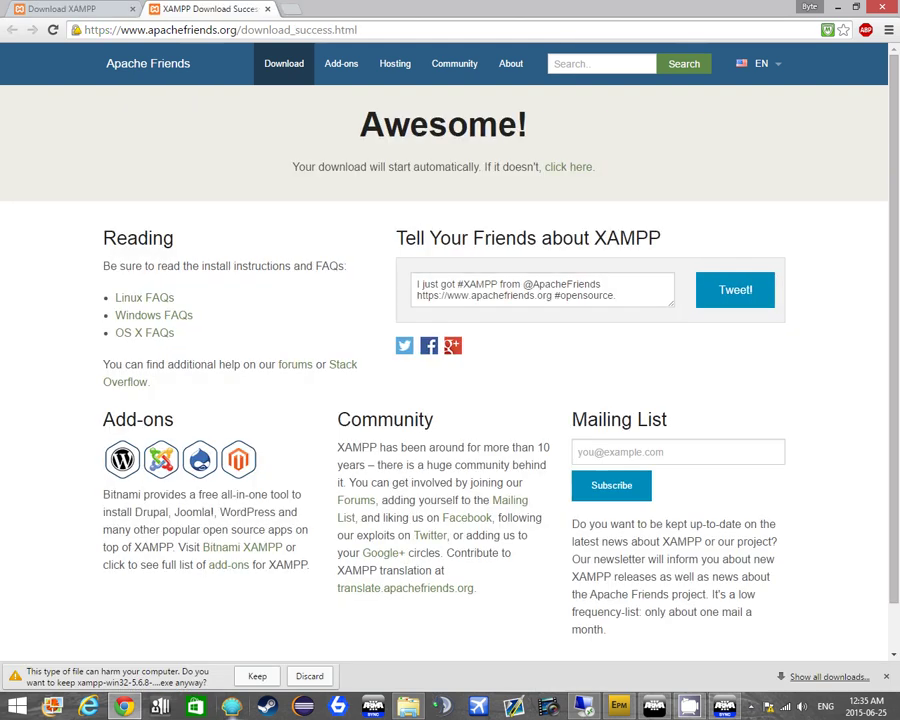
pyautogui.click(267, 9)
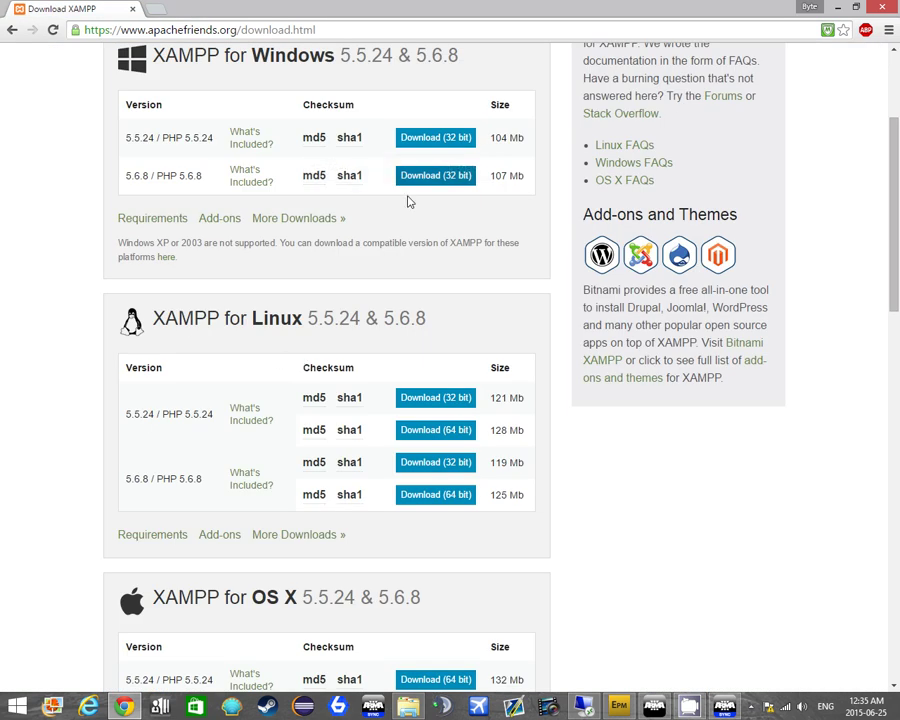
pyautogui.scroll(-5, 407, 202)
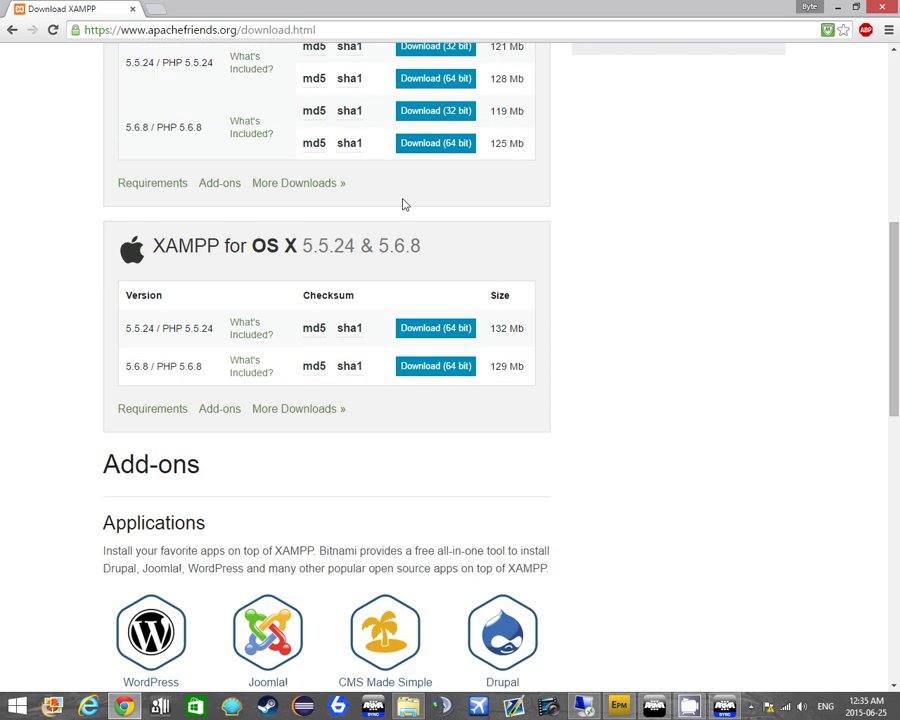
pyautogui.scroll(5, 405, 203)
pyautogui.click(420, 180)
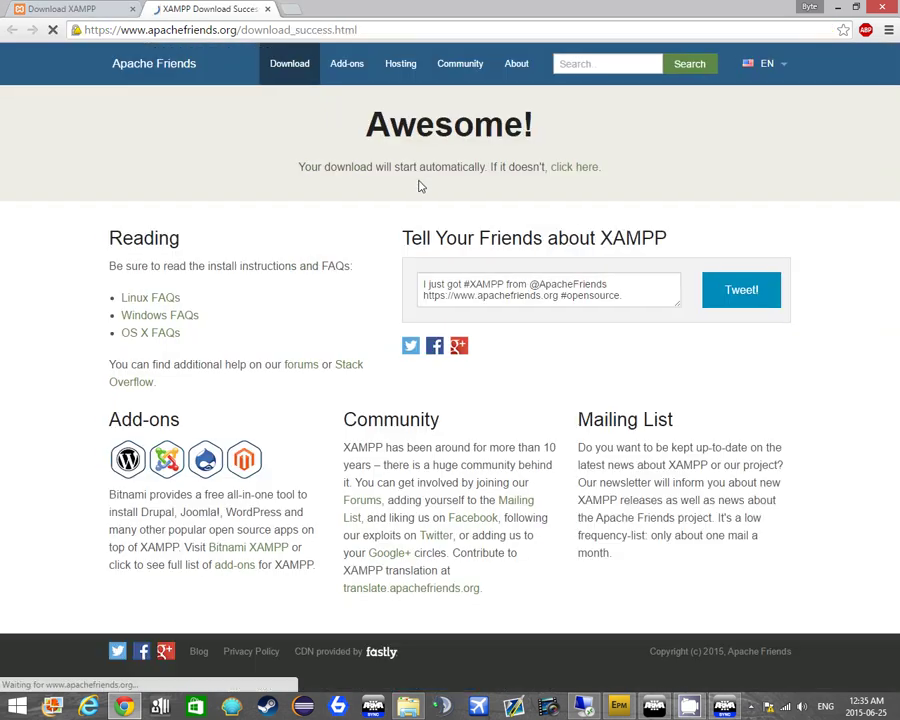
pyautogui.click(258, 672)
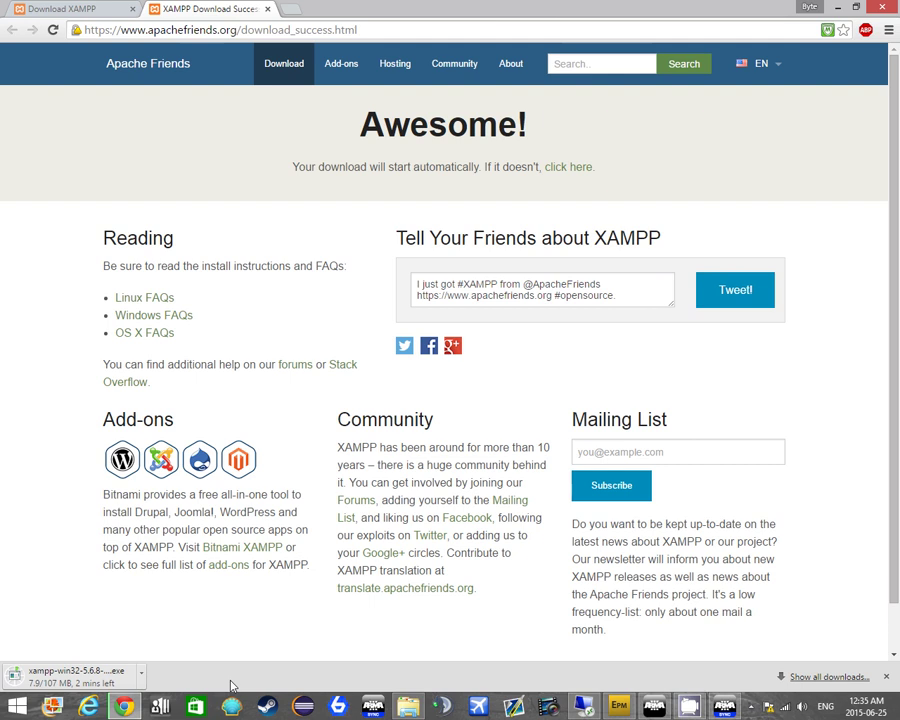
# Return to the remote server session and open the ArmA3Sync folder on its C: drive in File Explorer
pyautogui.click(596, 707)
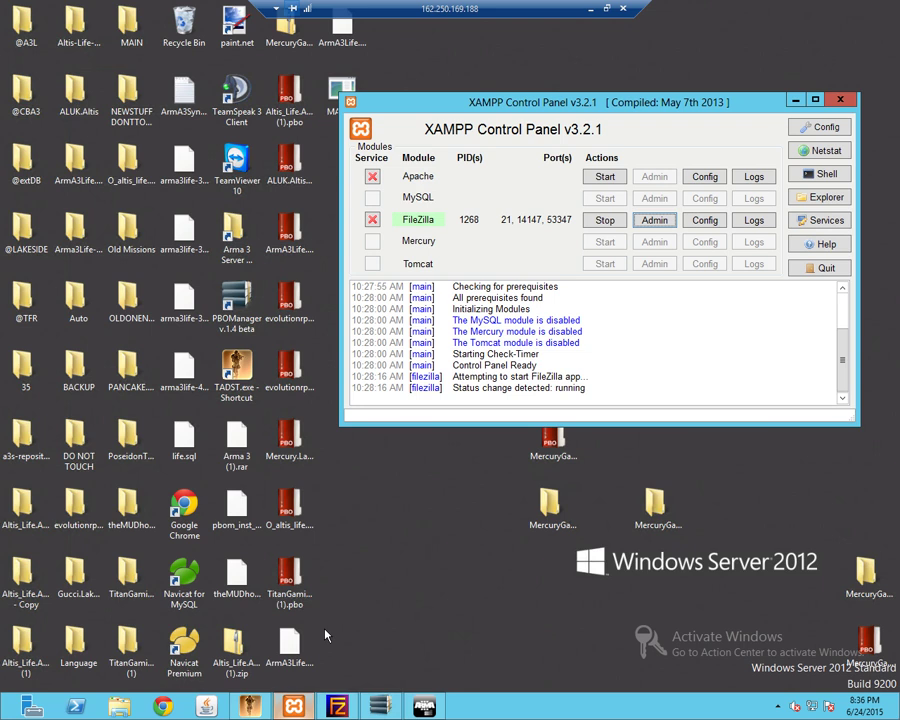
pyautogui.click(119, 707)
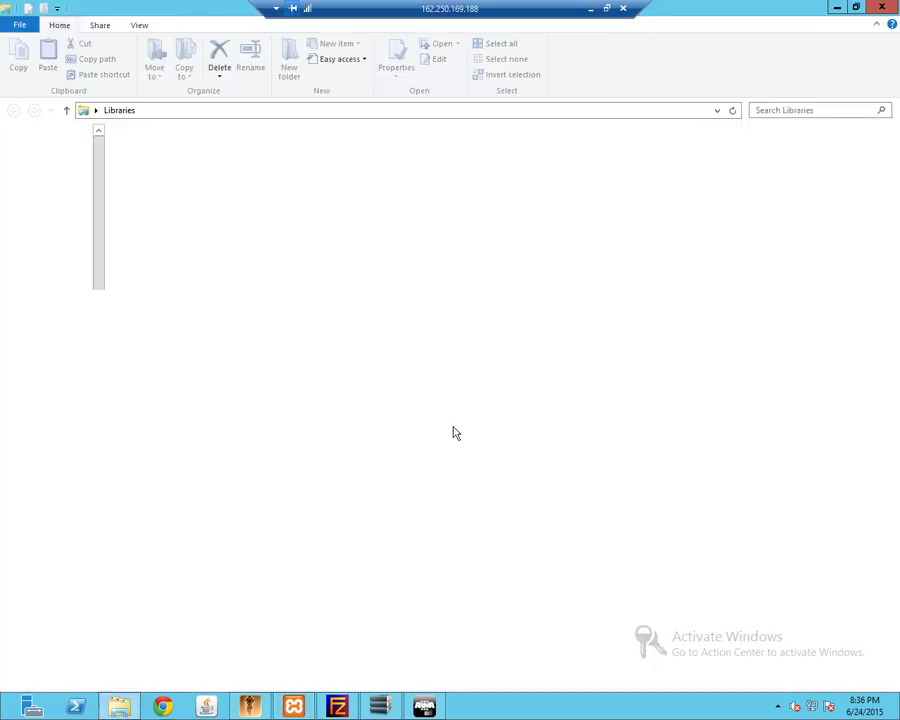
pyautogui.click(60, 316)
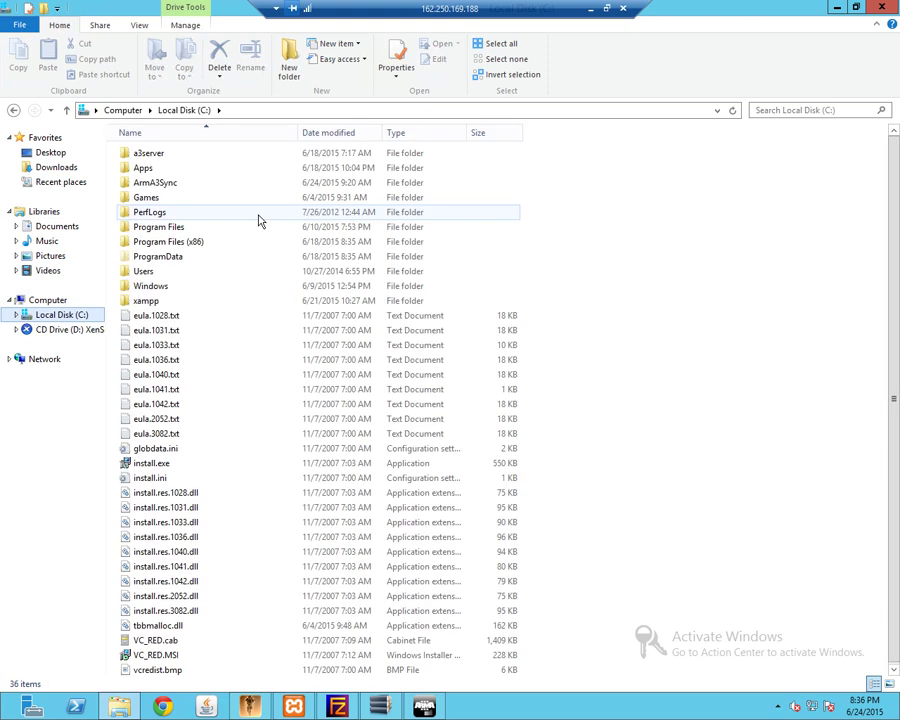
pyautogui.click(143, 180)
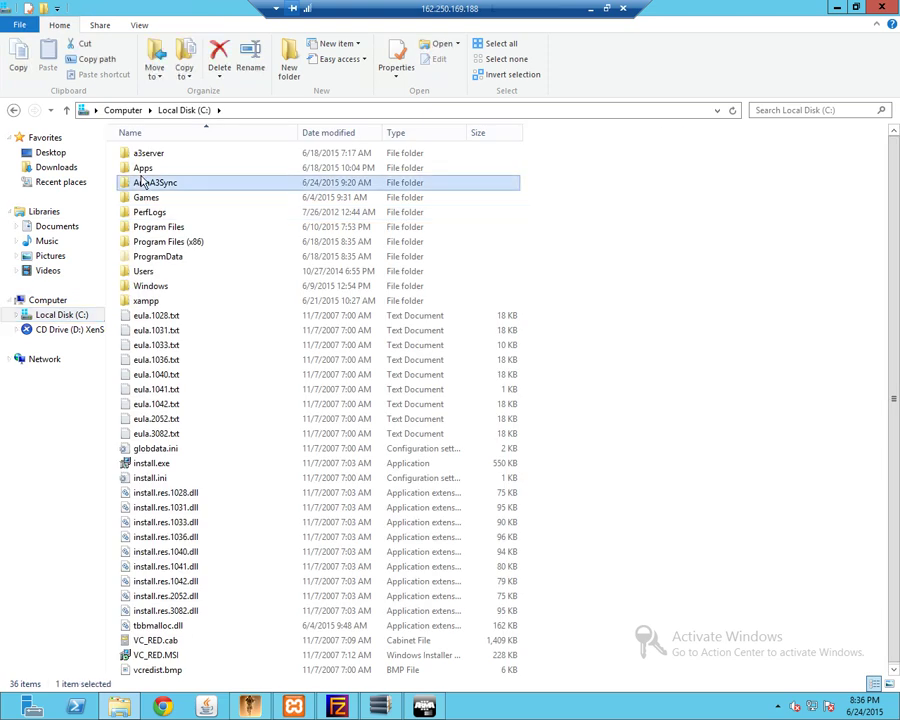
pyautogui.doubleClick(143, 182)
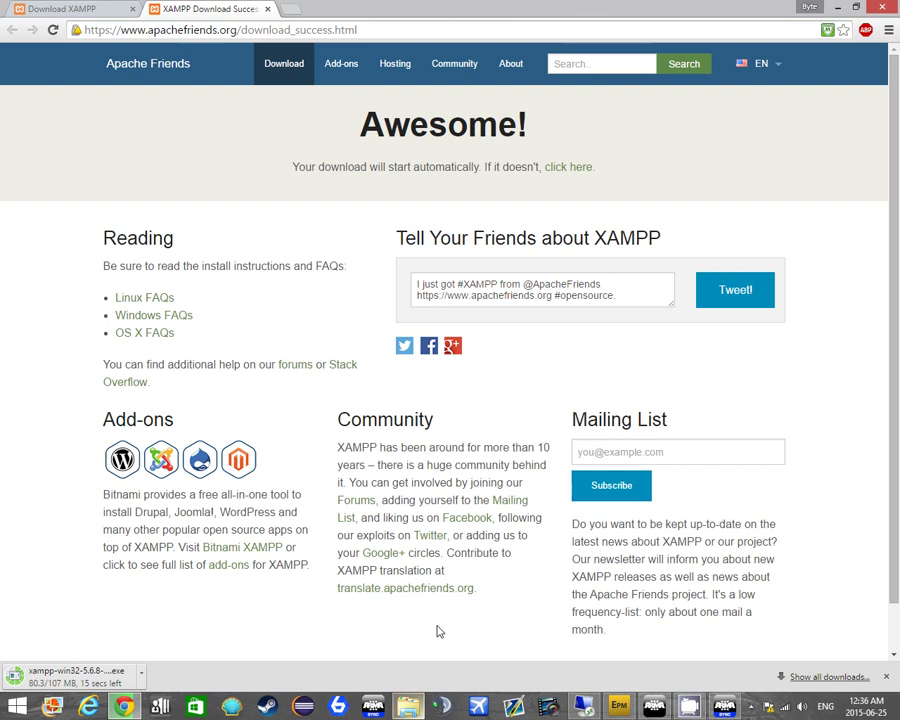
# Create a folder named ArmA3Sync in the root of the local C: drive and open it
pyautogui.click(410, 707)
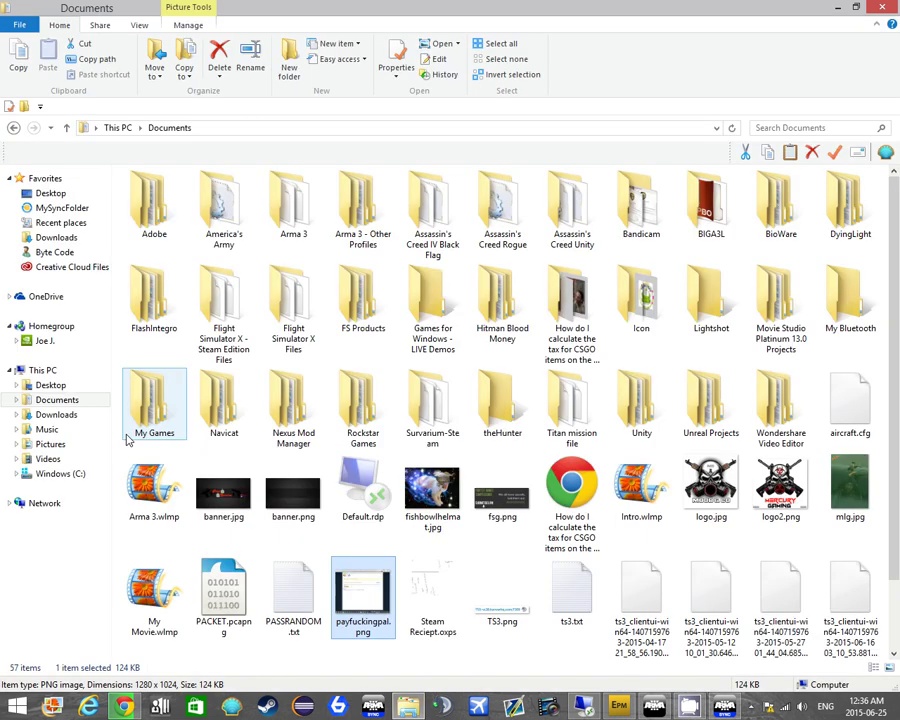
pyautogui.click(67, 476)
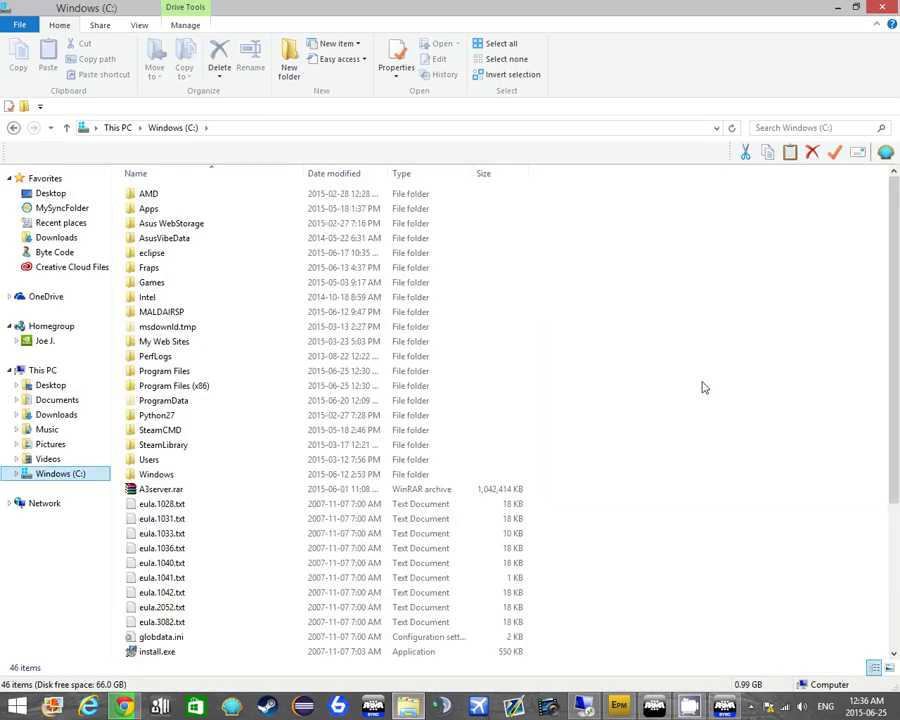
pyautogui.rightClick(670, 567)
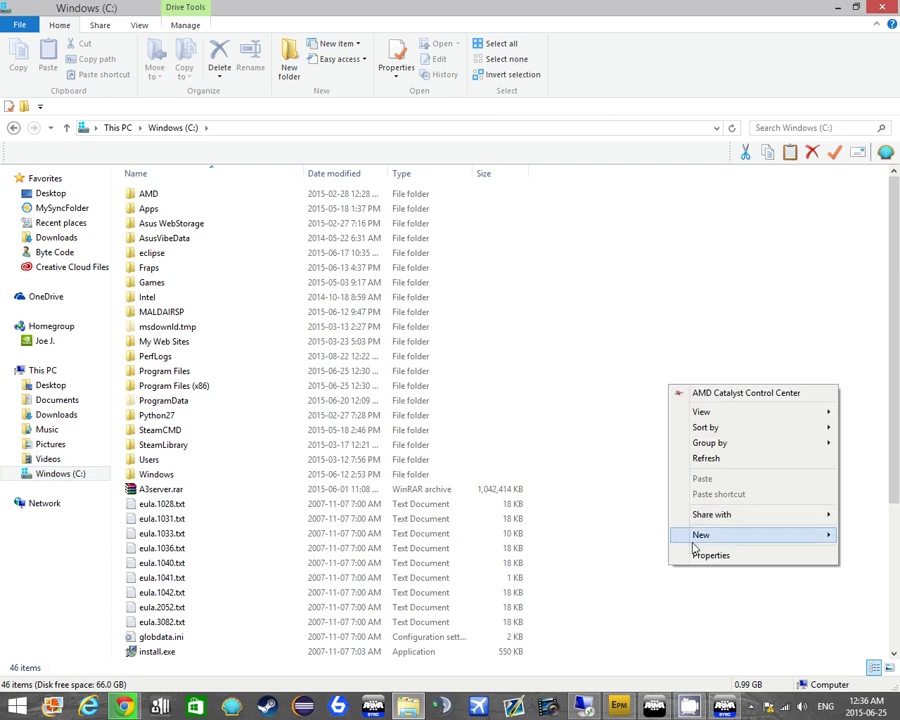
pyautogui.click(654, 537)
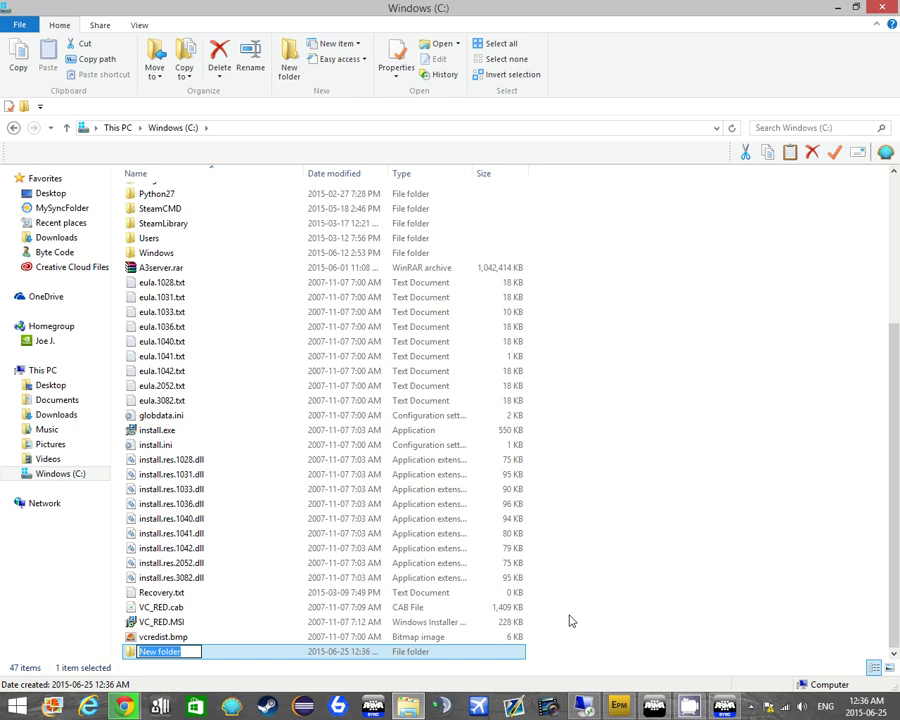
pyautogui.write('Arma')
pyautogui.press('BackSpace')
pyautogui.write('A')
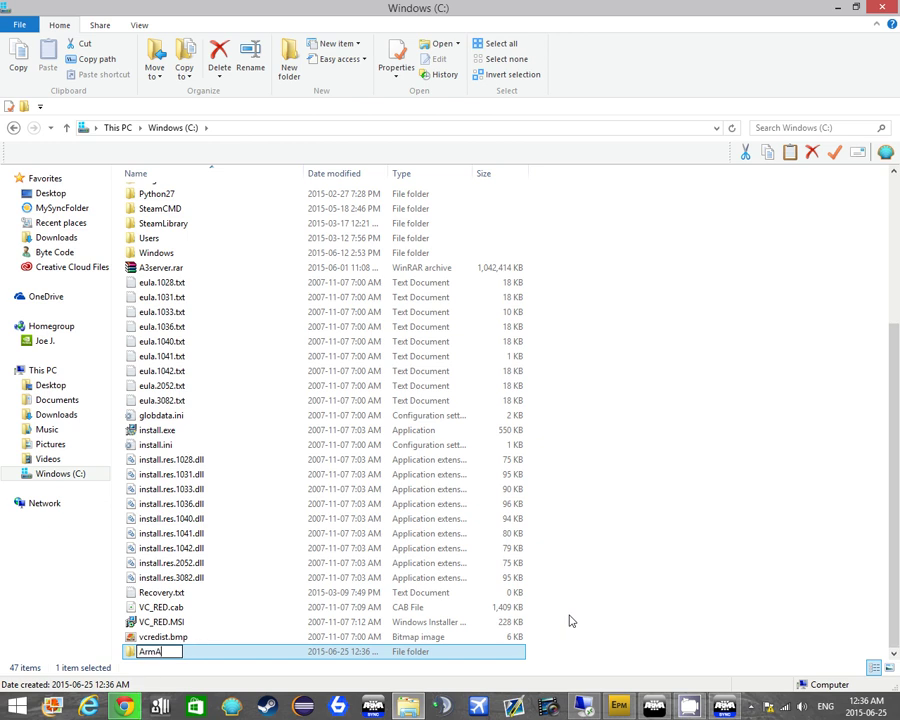
pyautogui.write('3Sync')
pyautogui.press('Return')
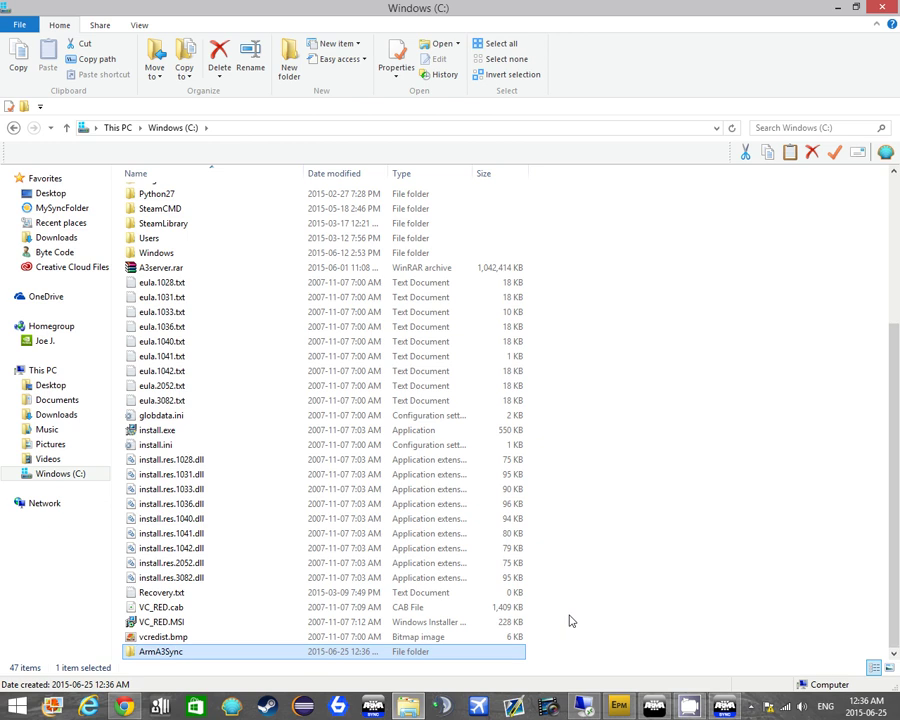
pyautogui.press('Return')
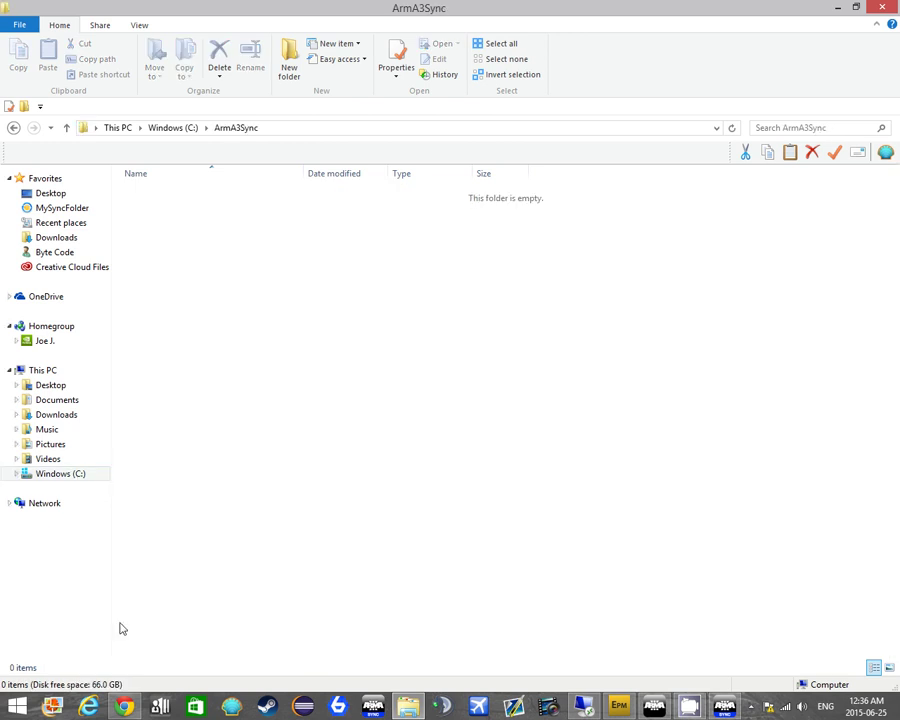
# Check the XAMPP installer's download progress in Chrome and return to the ArmA3Sync folder
pyautogui.click(124, 707)
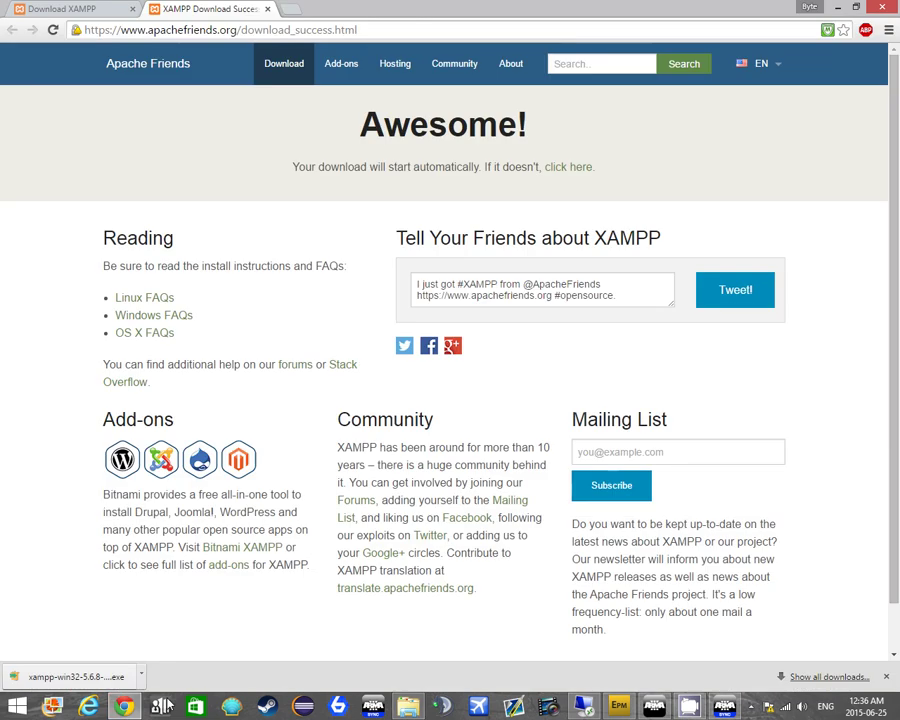
pyautogui.click(408, 707)
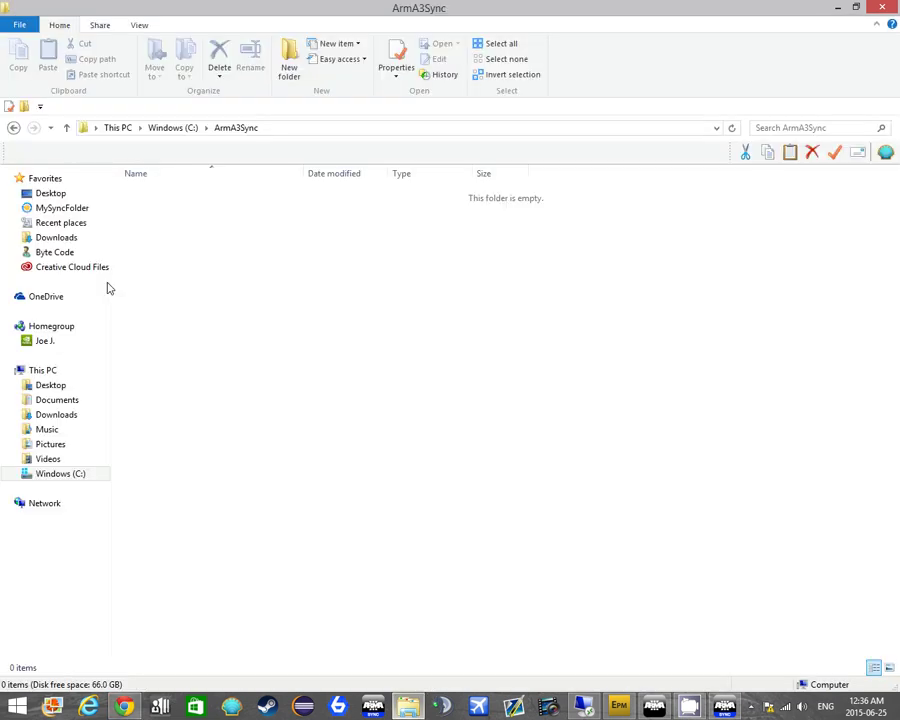
# Open the C: drive in a second File Explorer window and enter its Program Files (x86) folder
pyautogui.rightClick(27, 390)
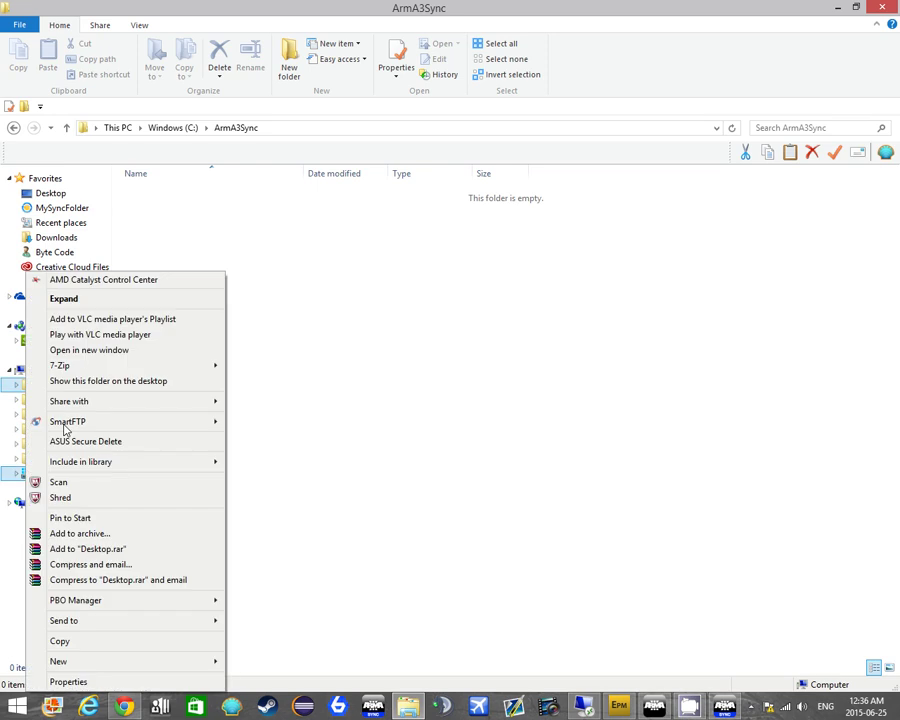
pyautogui.press('Escape')
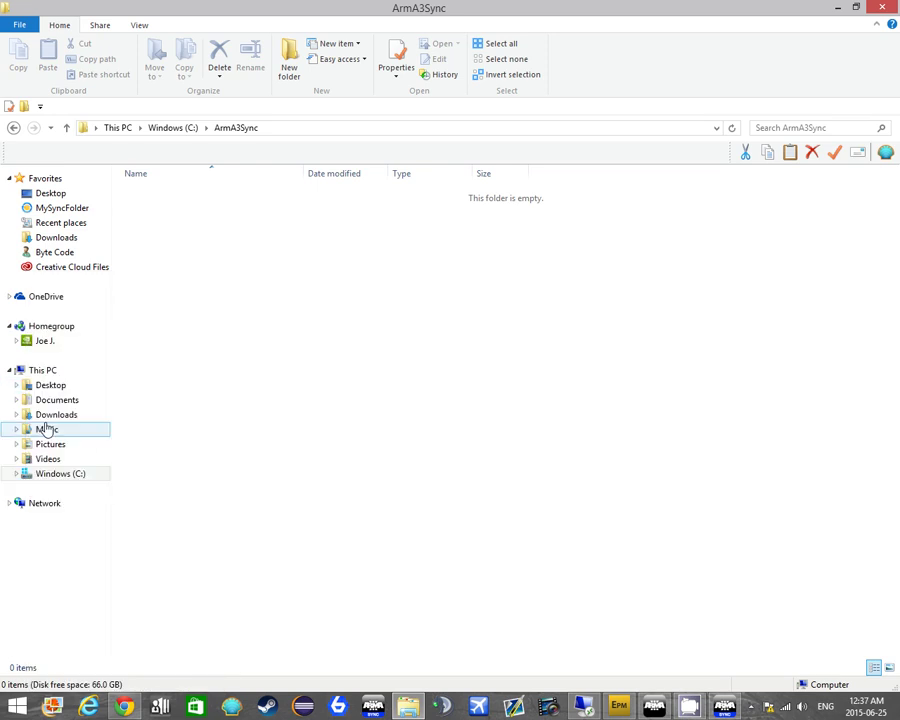
pyautogui.rightClick(60, 478)
pyautogui.click(481, 249)
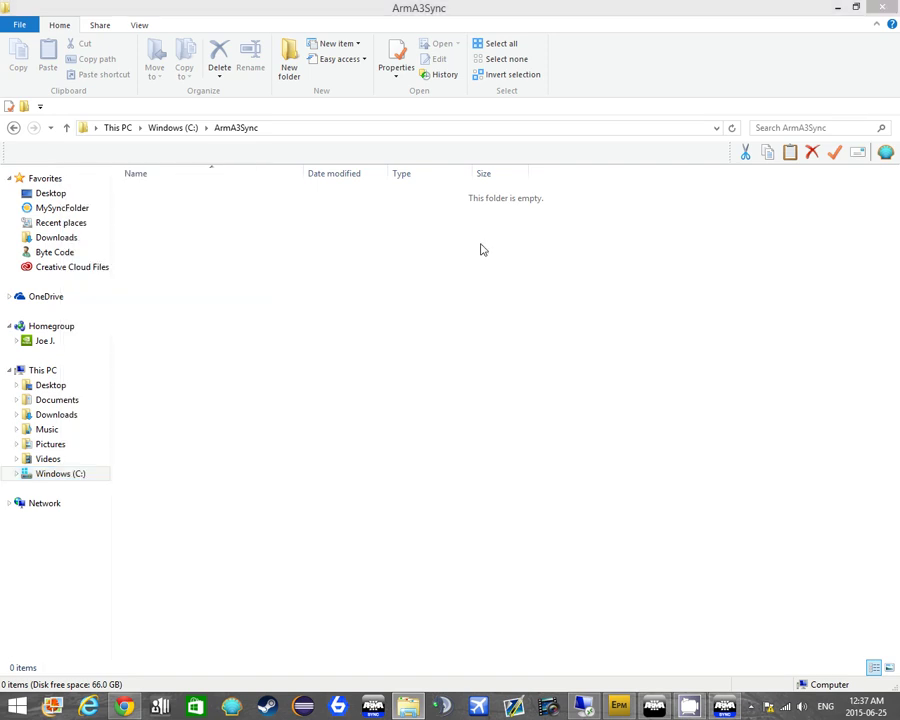
pyautogui.hotkey('alt', 'Up')
pyautogui.click(194, 470)
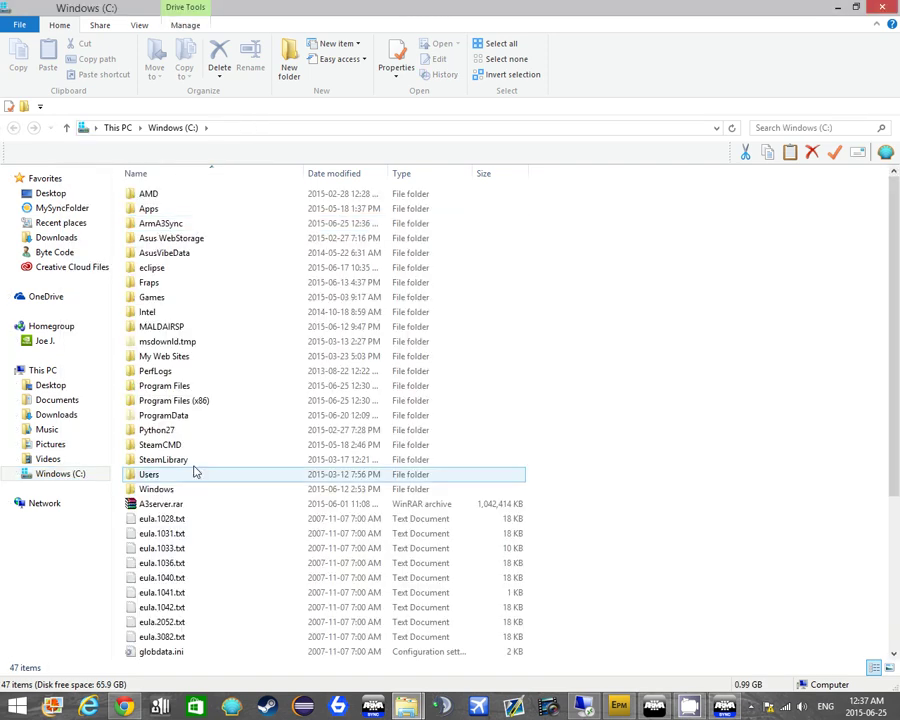
pyautogui.click(187, 402)
pyautogui.doubleClick(187, 402)
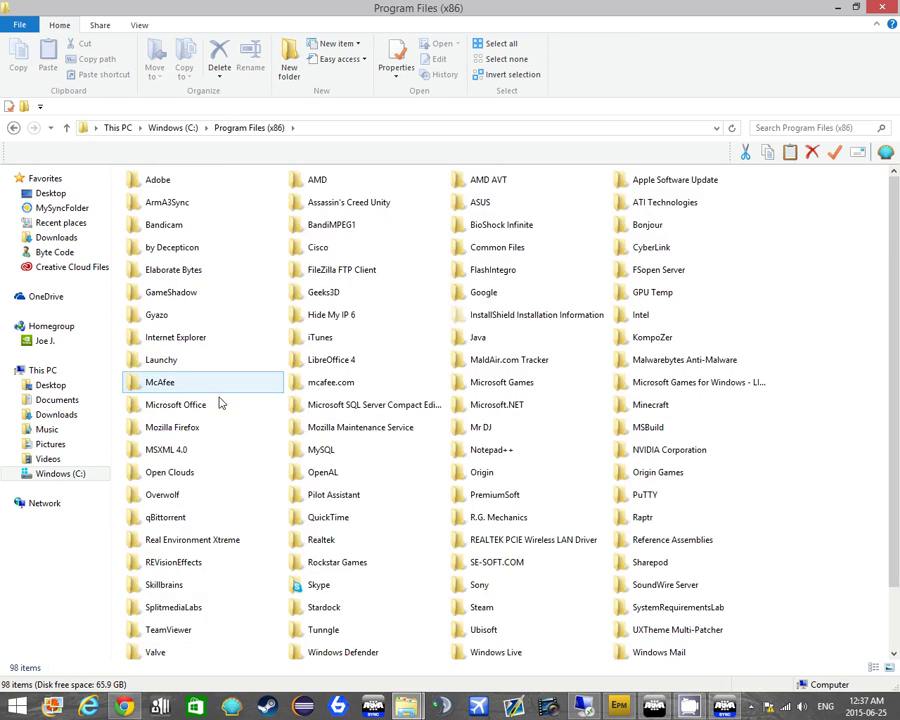
# Browse to Steam\steamapps\common\Arma 3, point out the mod folders there, and return to the ArmA3Sync folder
pyautogui.scroll(-1, 612, 453)
pyautogui.scroll(-1, 530, 420)
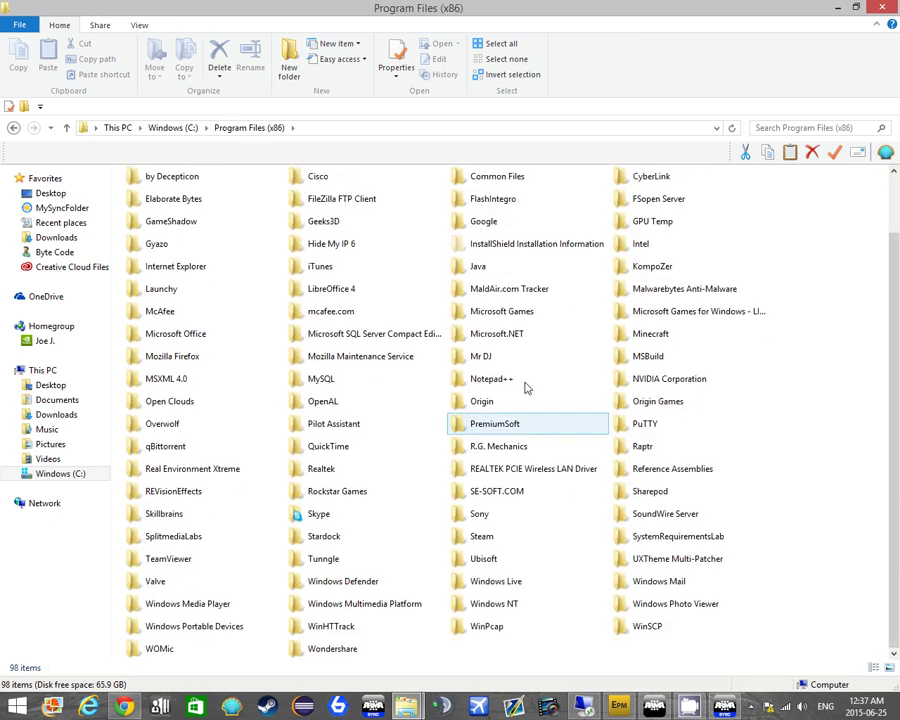
pyautogui.doubleClick(503, 536)
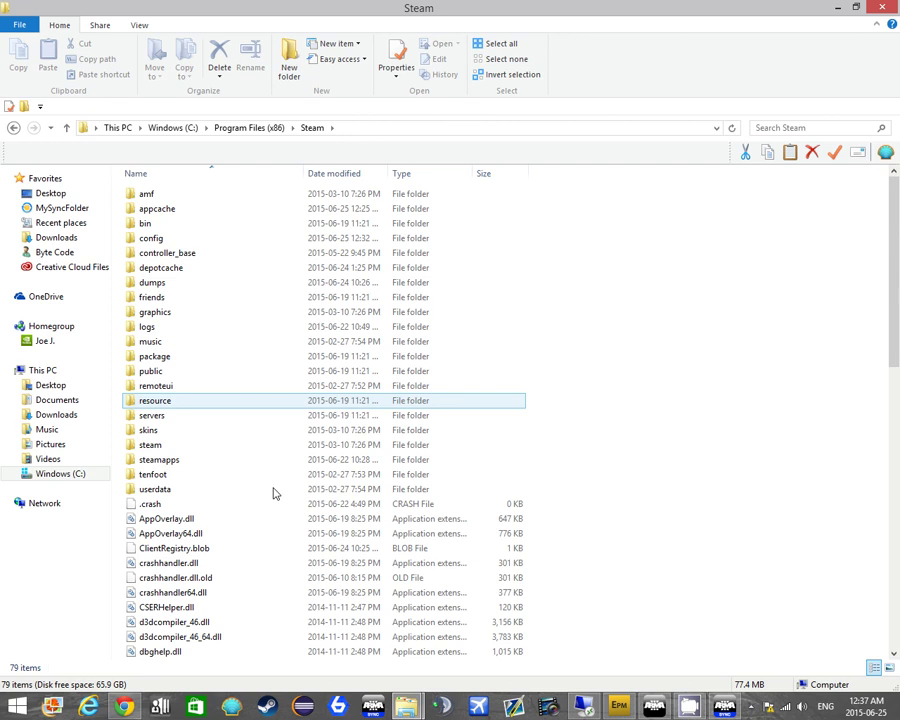
pyautogui.click(267, 460)
pyautogui.doubleClick(267, 460)
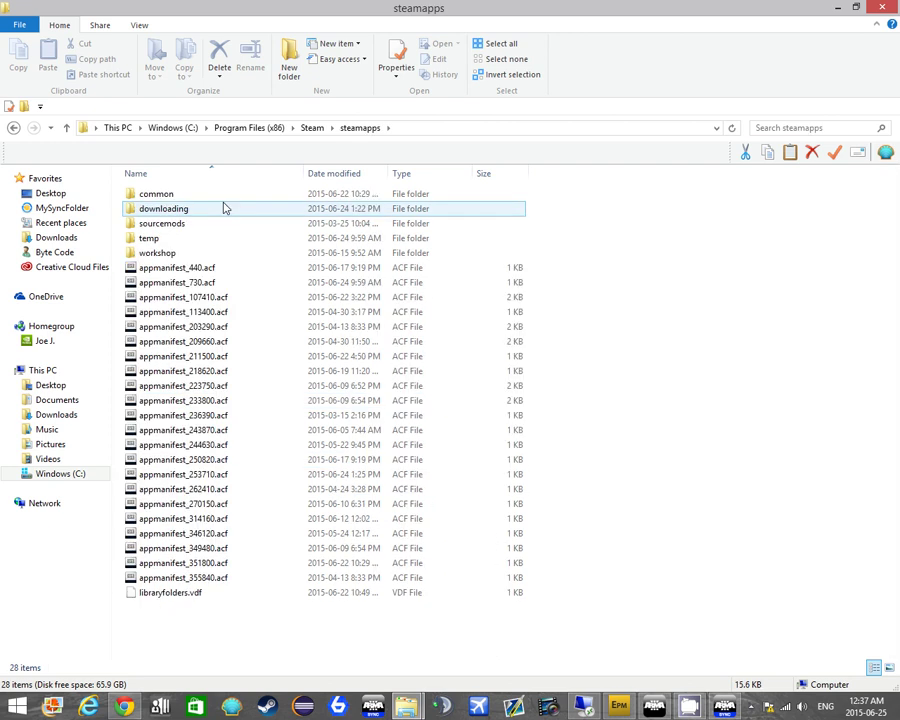
pyautogui.doubleClick(220, 195)
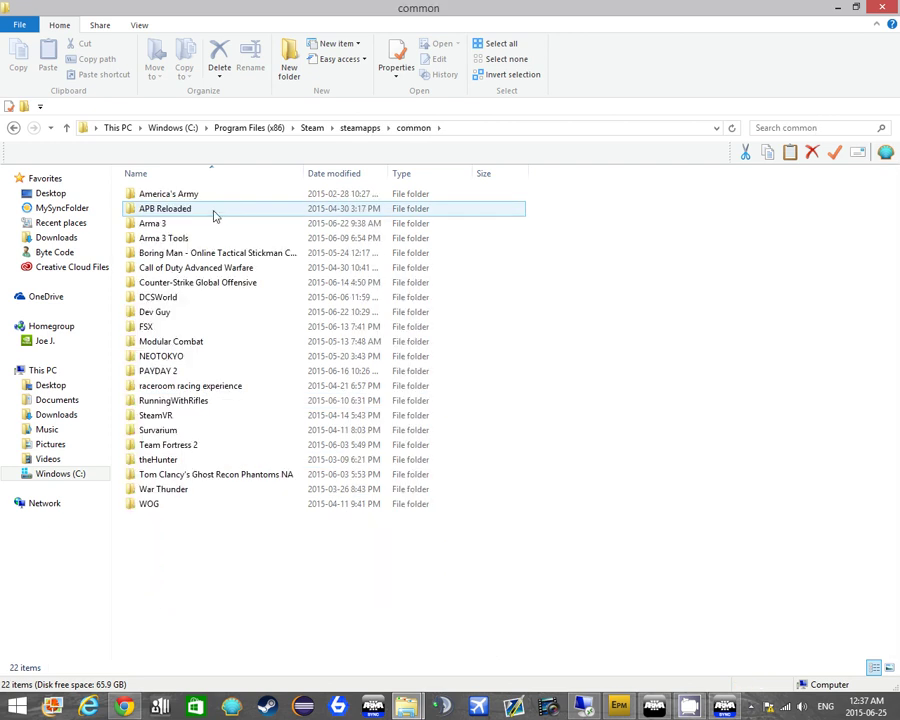
pyautogui.doubleClick(189, 227)
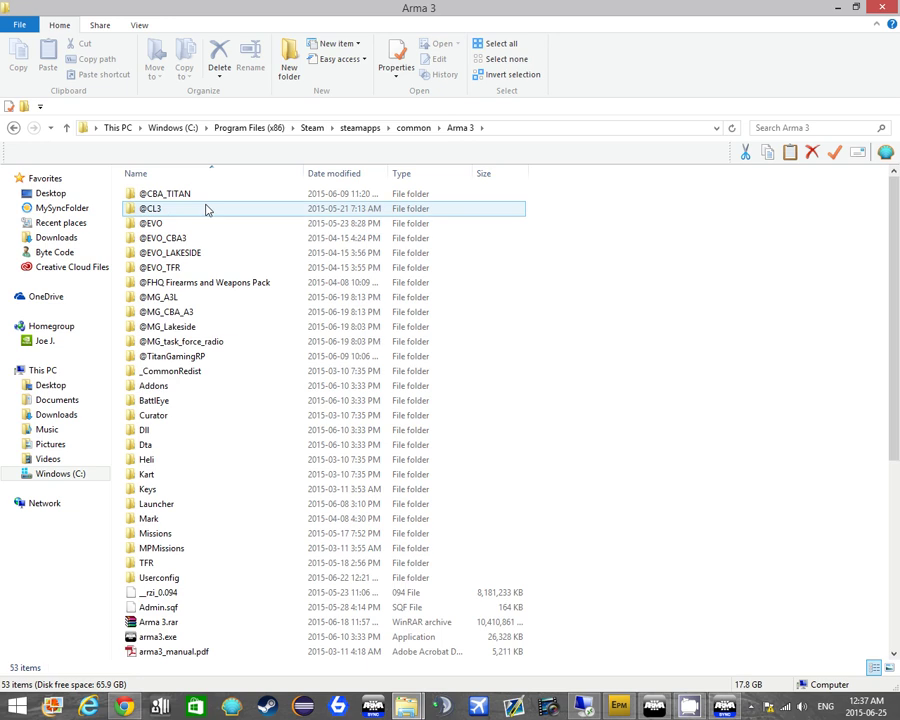
pyautogui.click(201, 357)
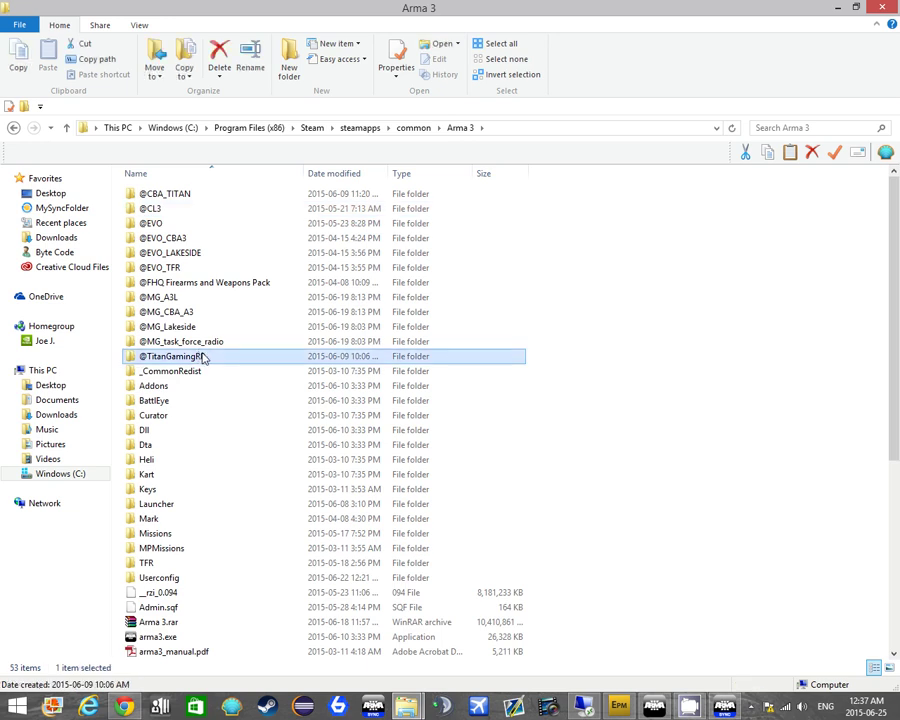
pyautogui.press('Up')
pyautogui.moveTo(205, 343); pyautogui.dragTo(398, 434)
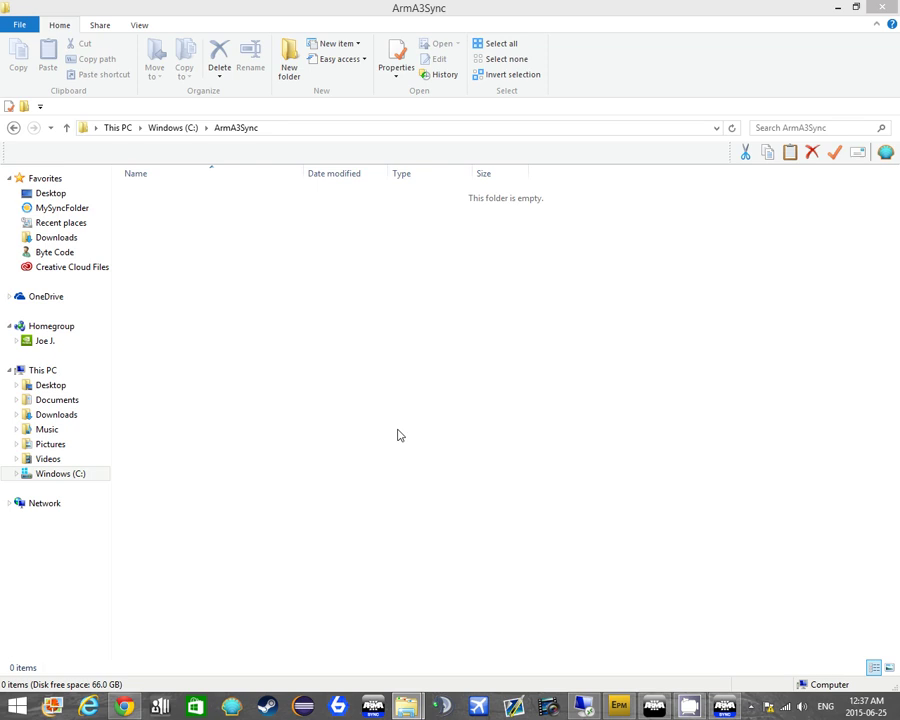
# Run the downloaded XAMPP installer from Chrome, acknowledge the UAC warning and proceed to the component selection
pyautogui.click(124, 706)
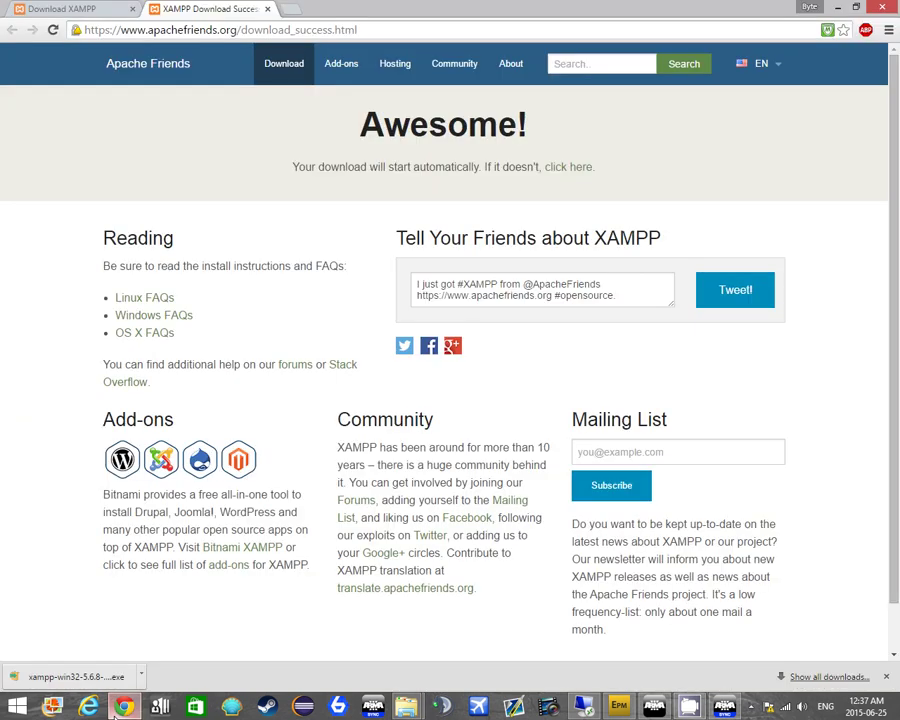
pyautogui.click(100, 676)
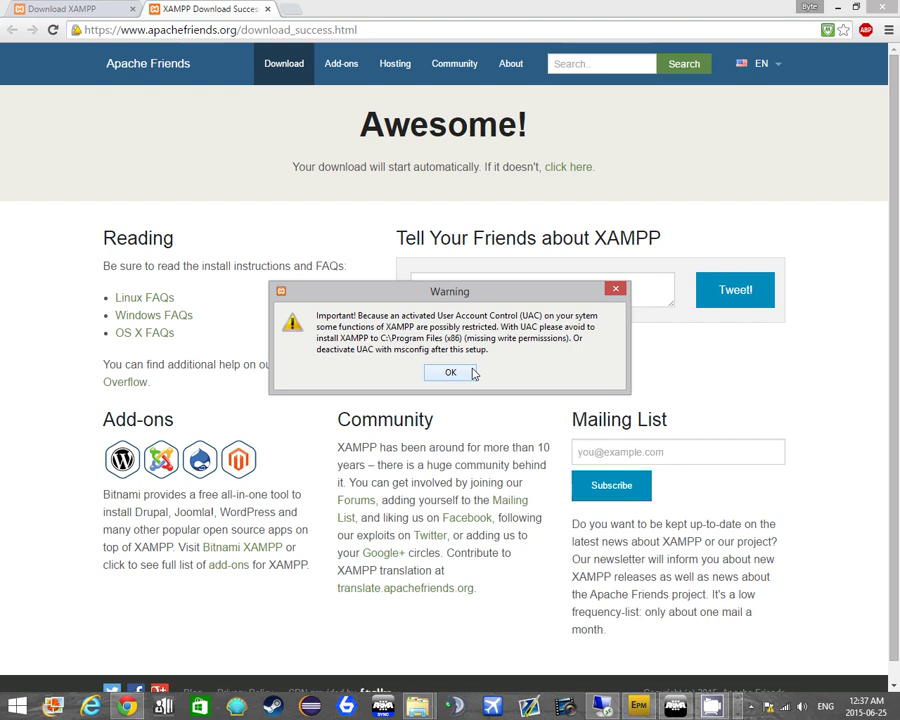
pyautogui.click(472, 373)
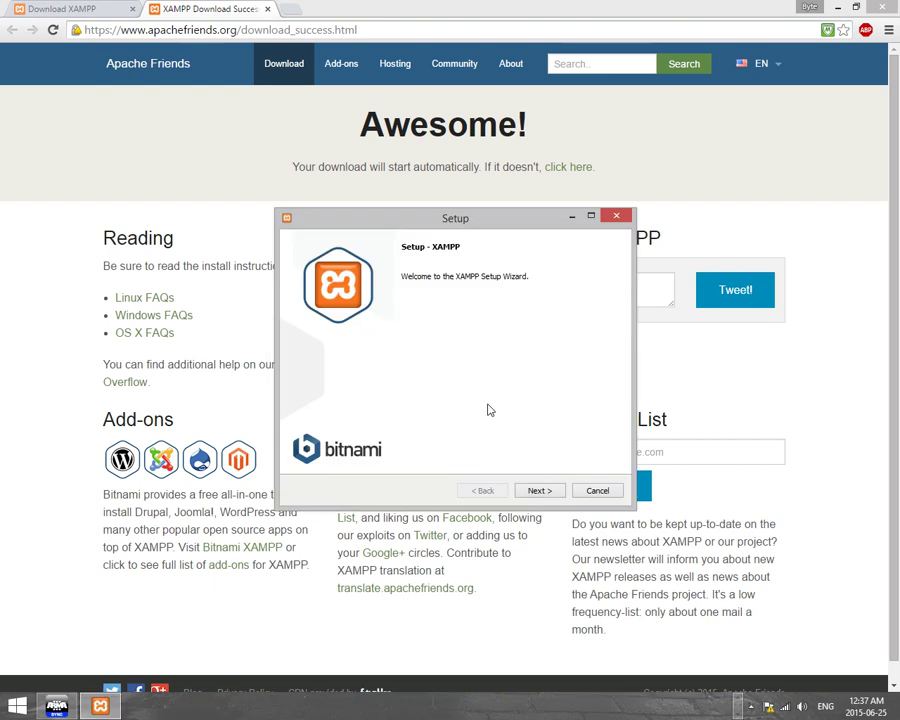
pyautogui.click(532, 491)
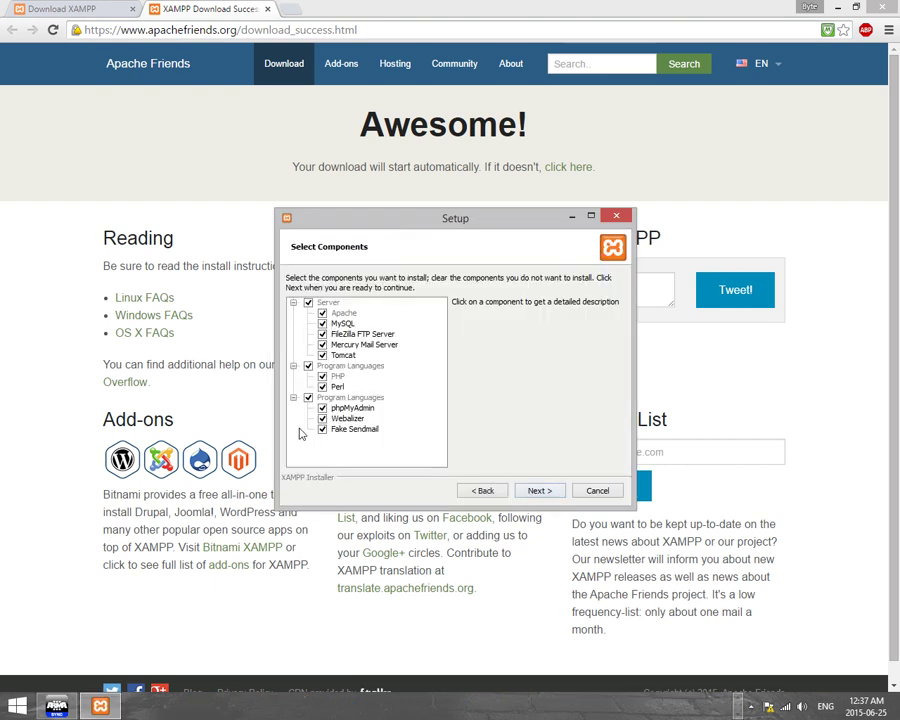
# Exclude phpMyAdmin, Webalizer, Fake Sendmail, Perl, Tomcat, MySQL and Mercury Mail Server from the XAMPP installation, keeping FileZilla FTP Server
pyautogui.click(293, 397)
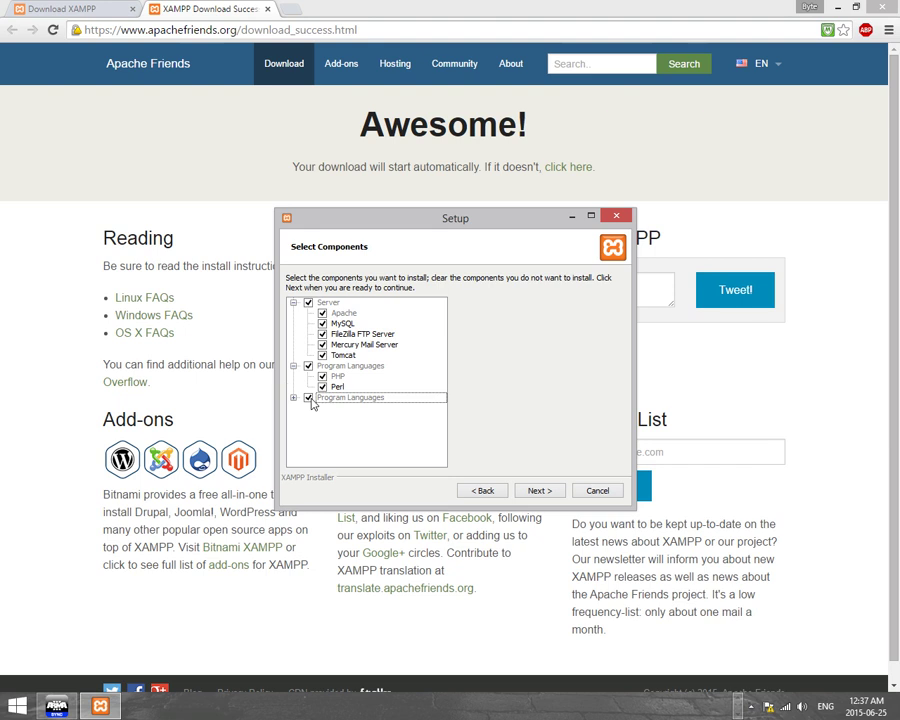
pyautogui.doubleClick(311, 400)
pyautogui.click(322, 408)
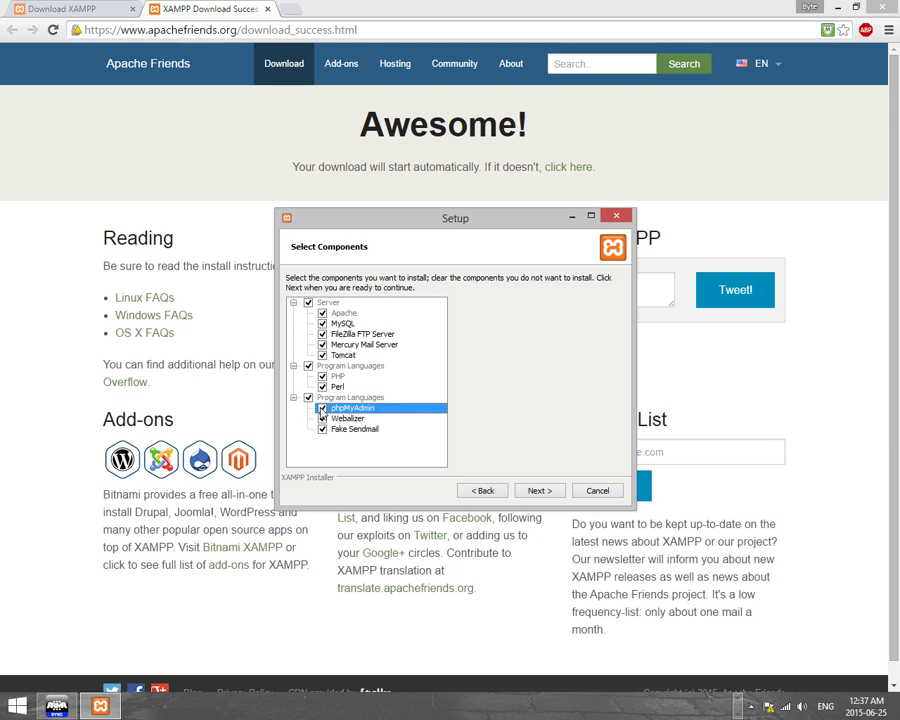
pyautogui.click(322, 429)
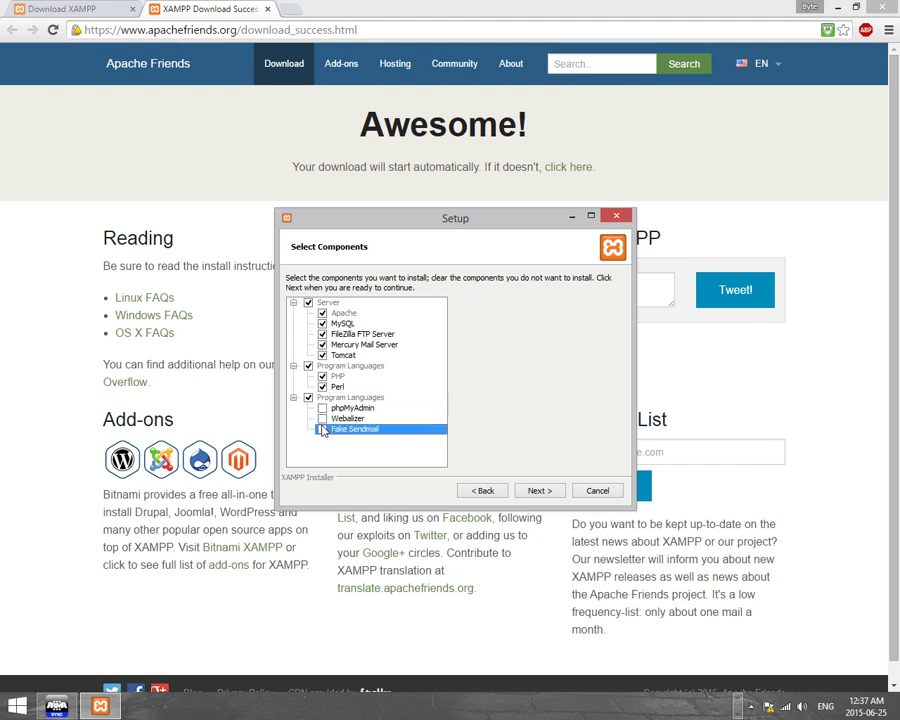
pyautogui.click(322, 386)
pyautogui.click(322, 355)
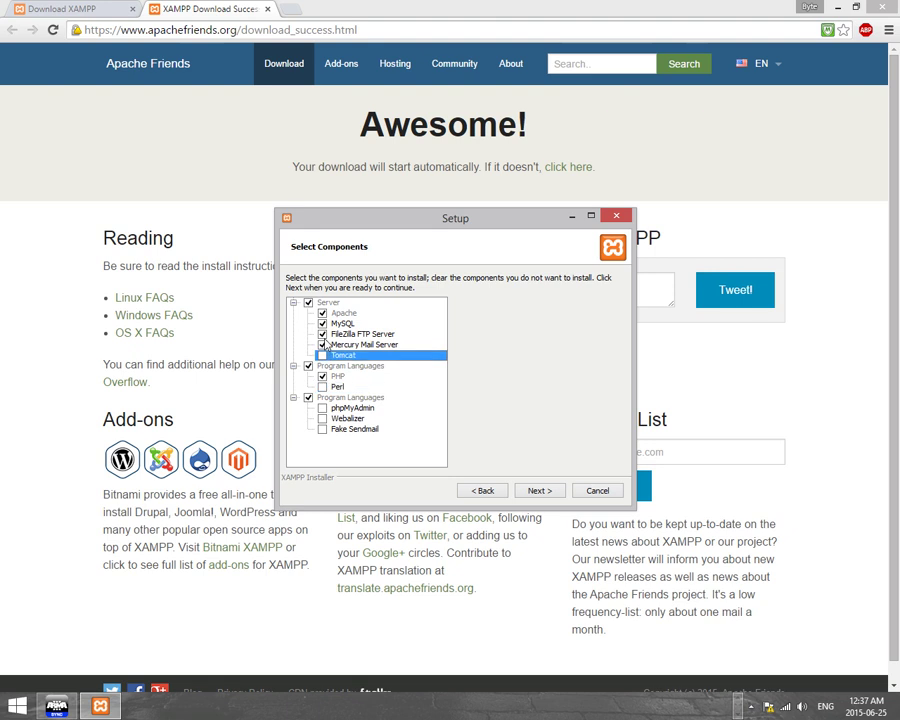
pyautogui.click(322, 323)
pyautogui.click(322, 344)
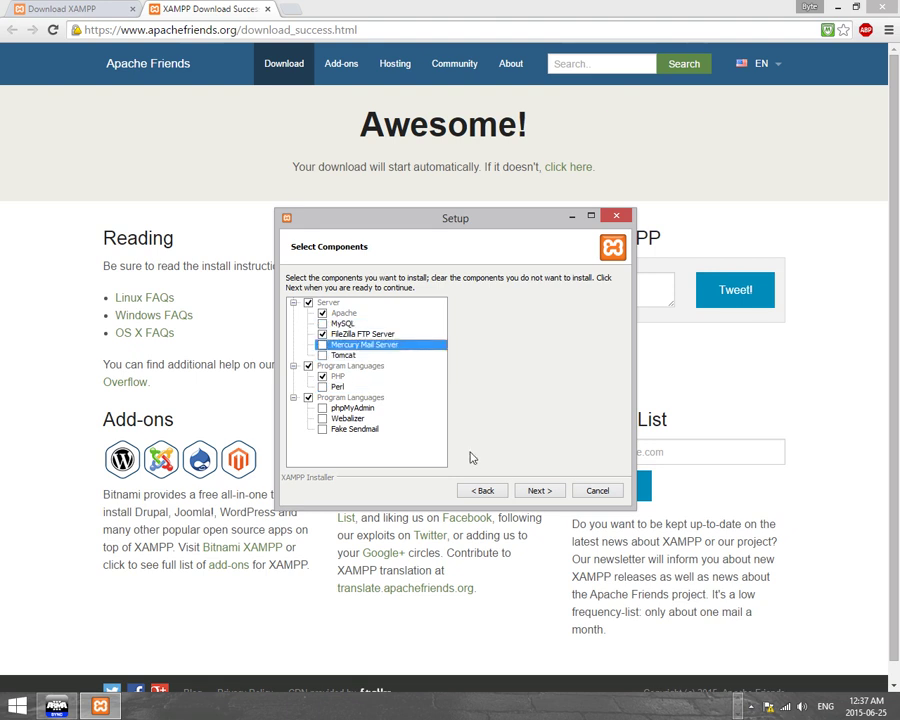
# Keep C:\xampp as the installation folder, decline learning more about Bitnami, and start installing XAMPP
pyautogui.click(539, 491)
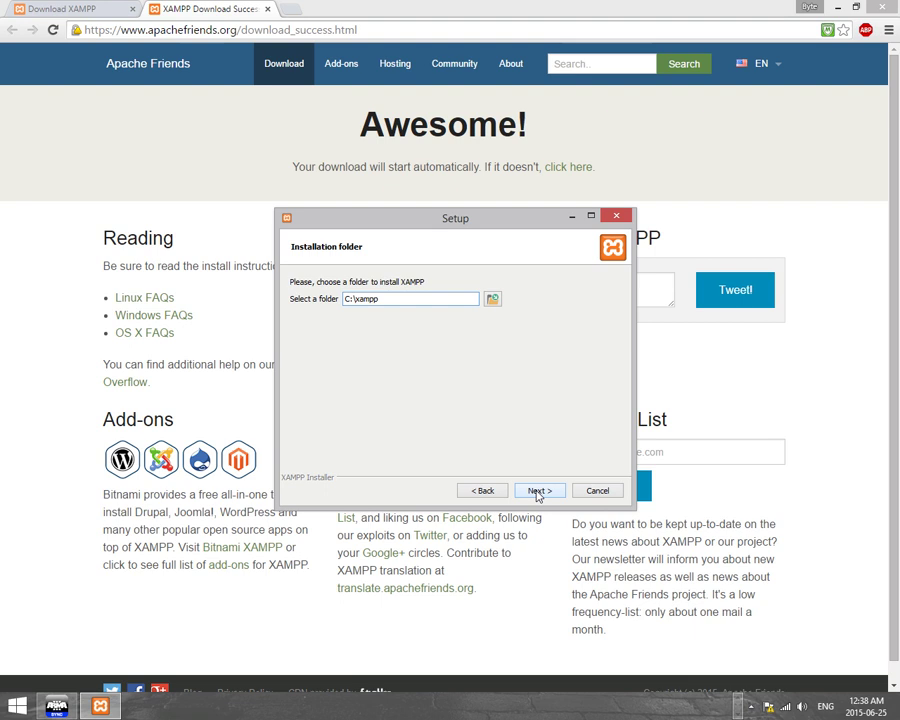
pyautogui.click(479, 491)
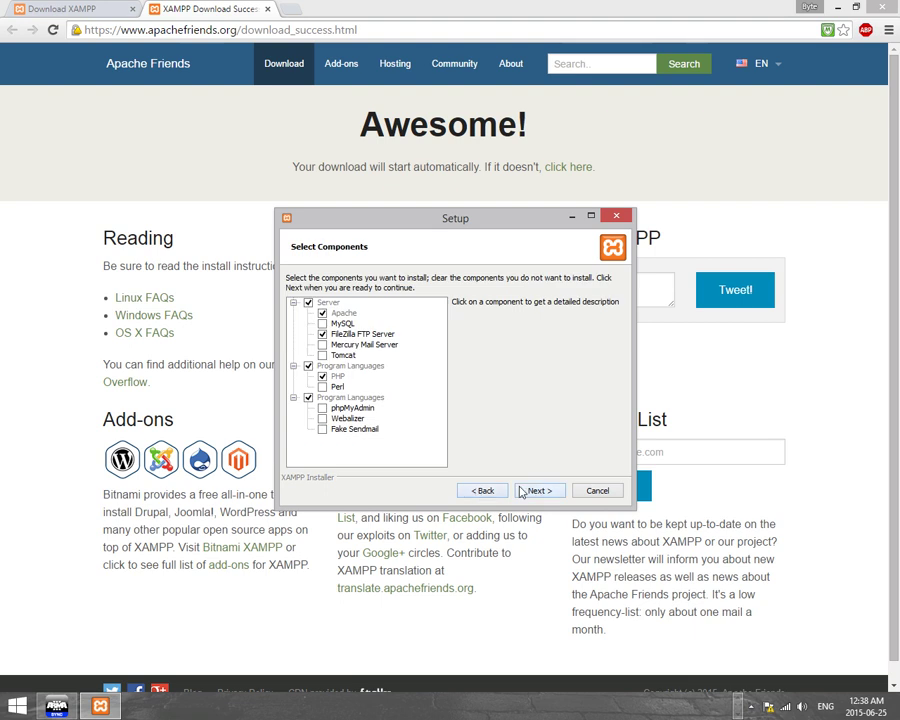
pyautogui.click(521, 492)
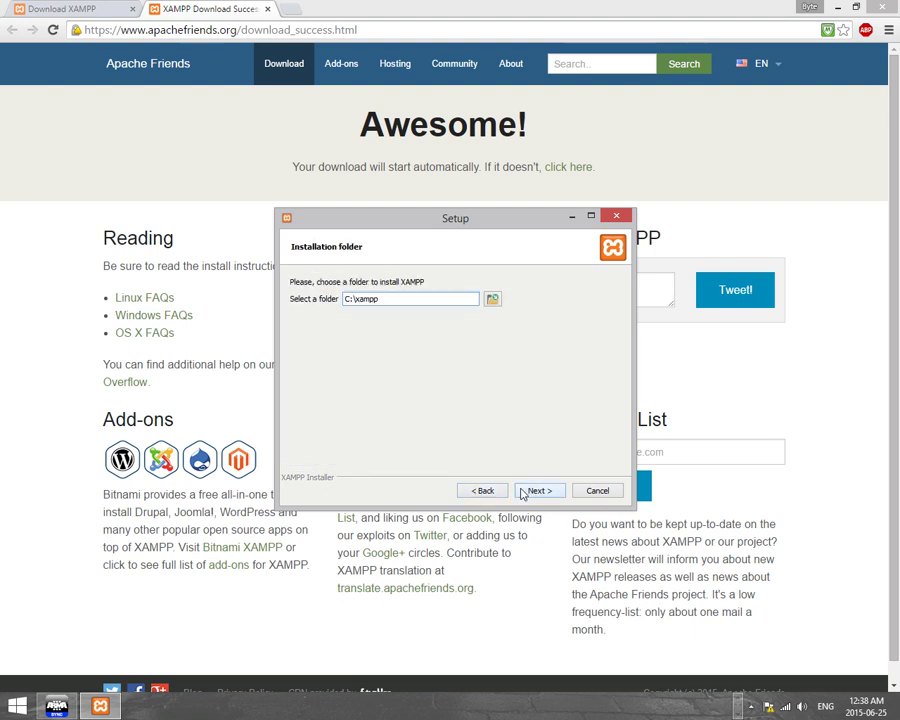
pyautogui.click(521, 492)
pyautogui.click(545, 347)
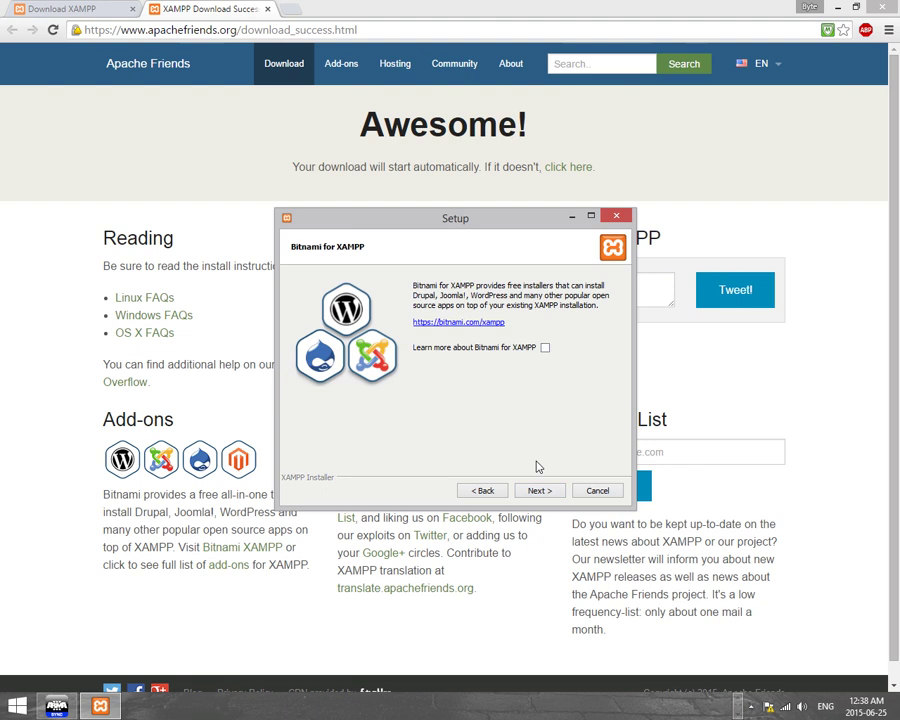
pyautogui.click(537, 491)
pyautogui.click(537, 491)
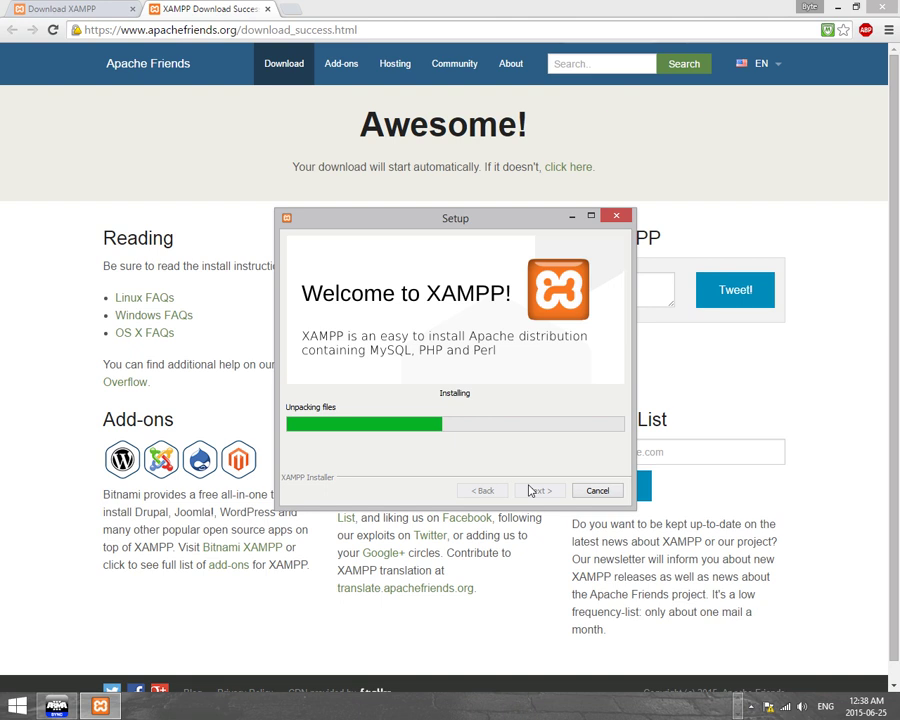
# Finish the XAMPP setup with the Control Panel set to start, and bring the XAMPP Control Panel up over the desktop
pyautogui.click(749, 707)
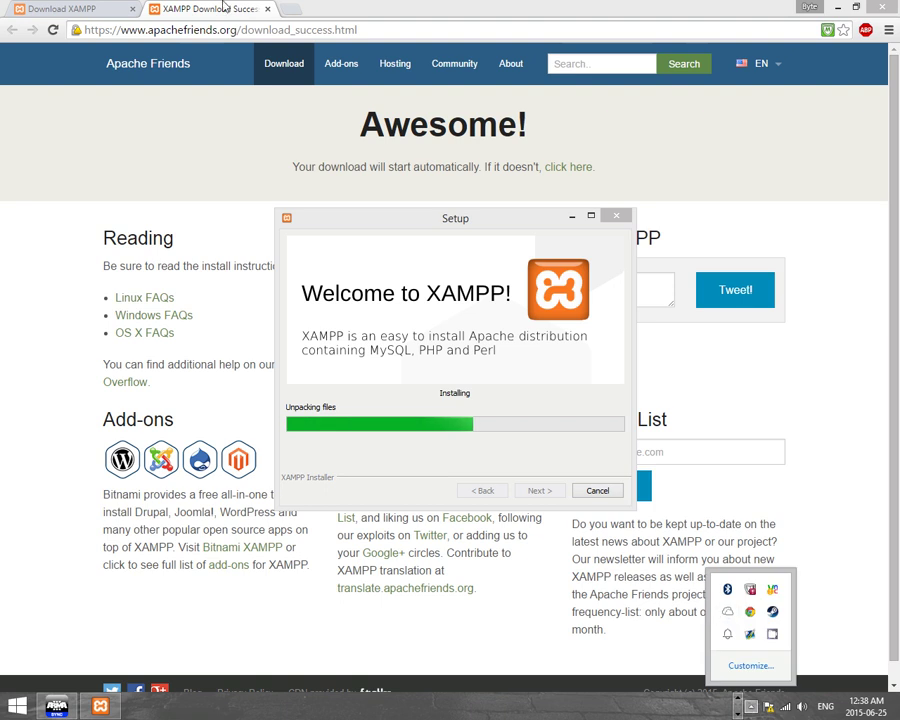
pyautogui.click(598, 425)
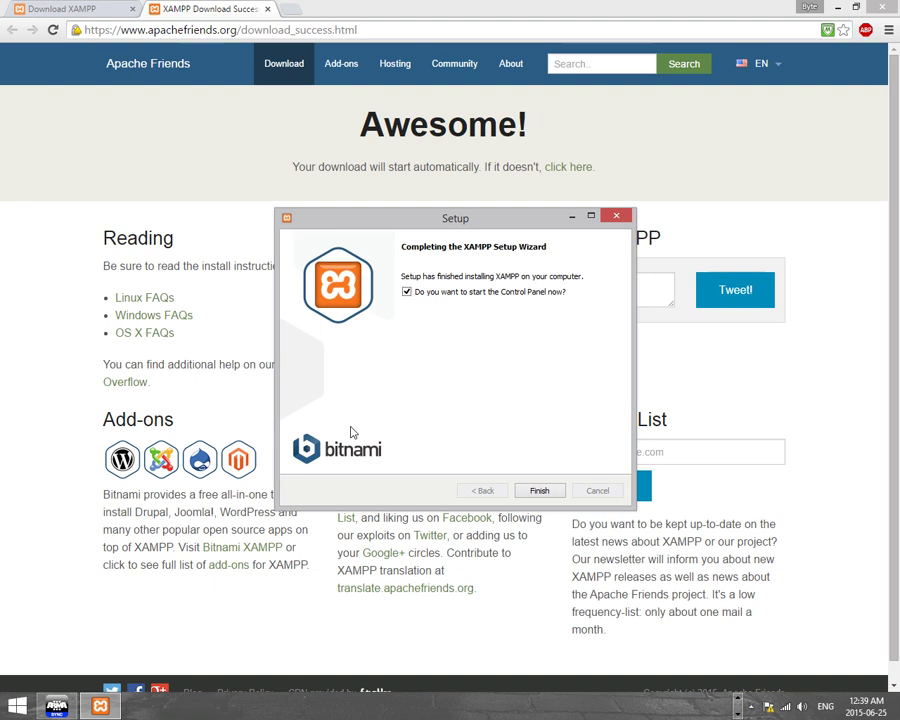
pyautogui.click(539, 490)
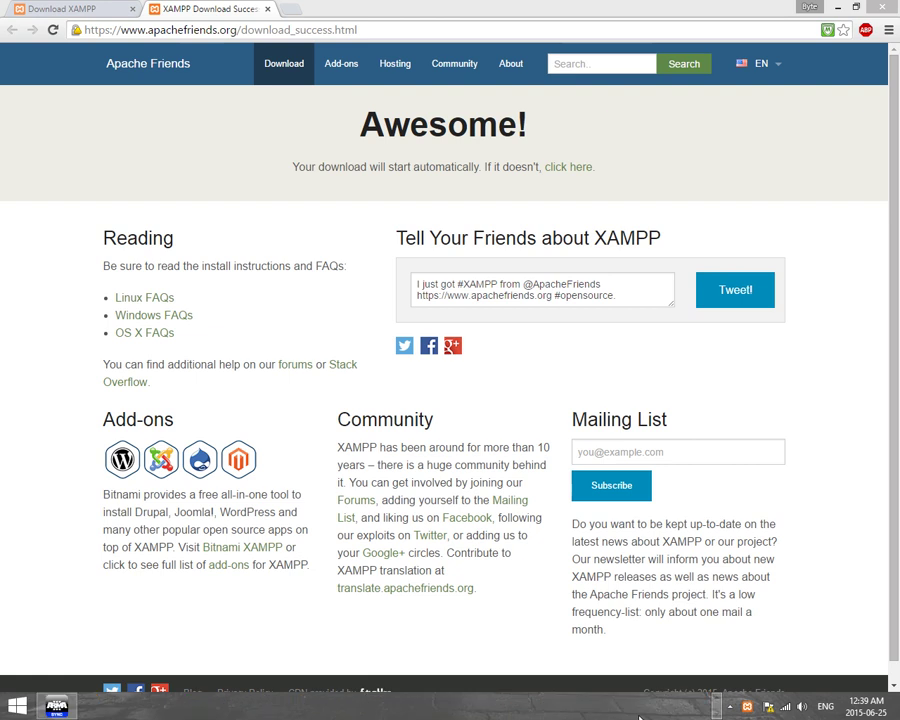
pyautogui.press('super+d')
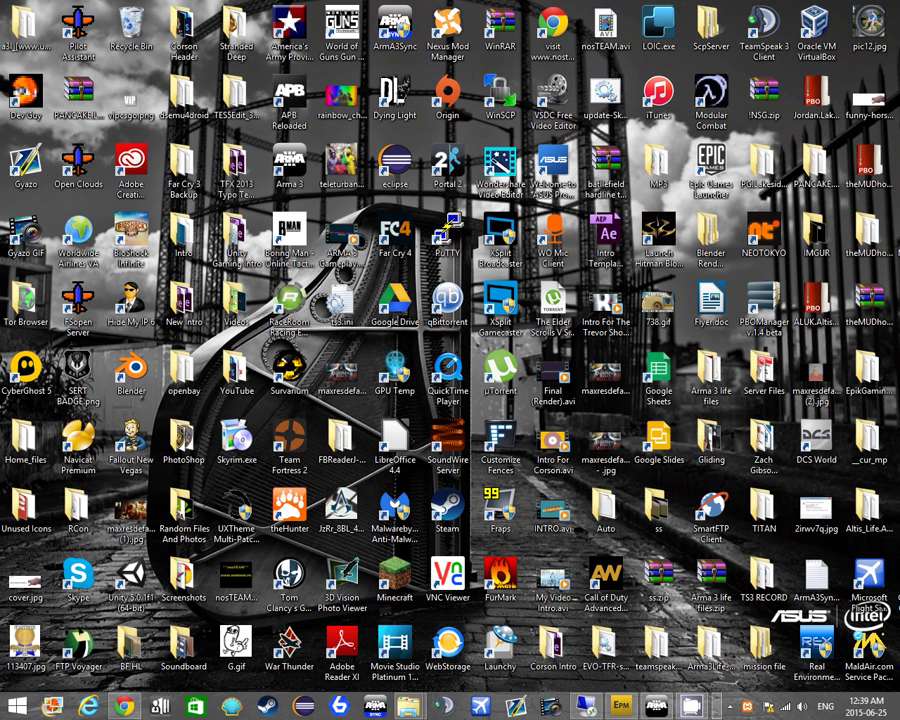
pyautogui.moveTo(623, 706)
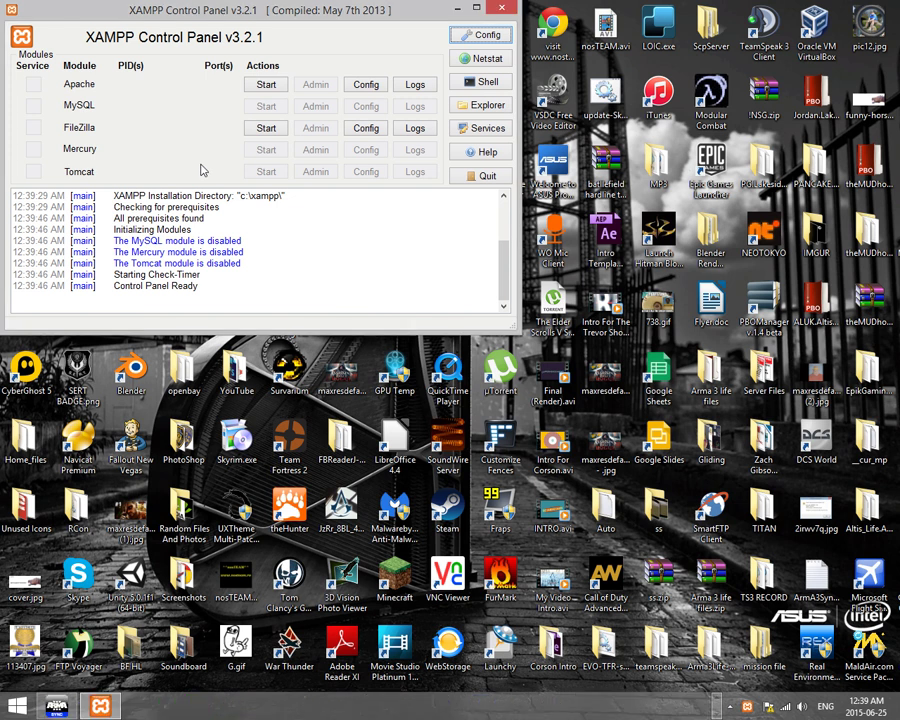
# Start the FileZilla module and connect to the local FileZilla Server administration interface
pyautogui.click(276, 130)
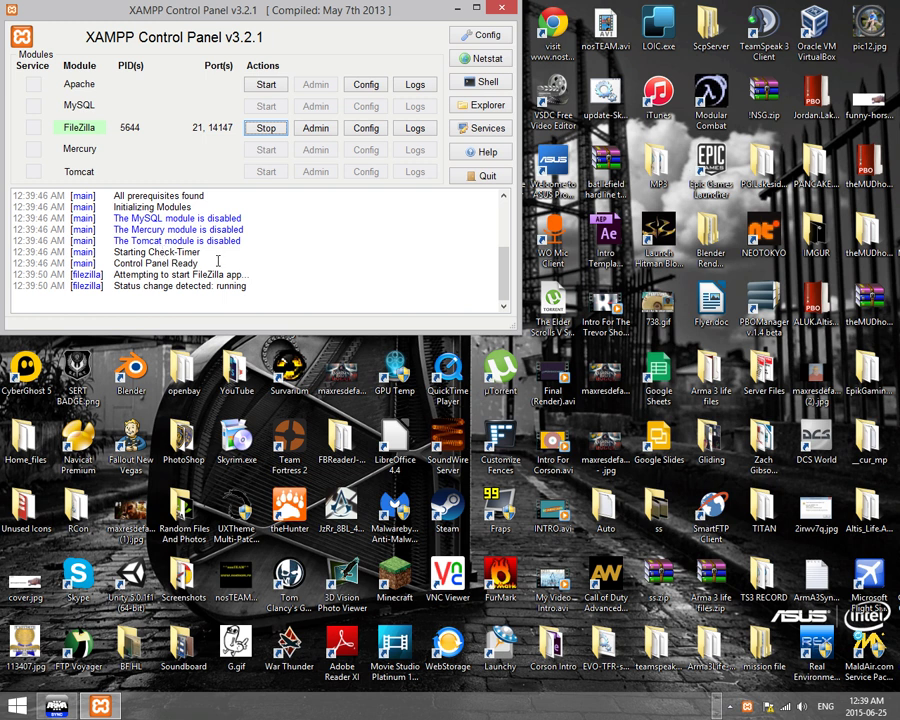
pyautogui.click(316, 128)
pyautogui.click(419, 398)
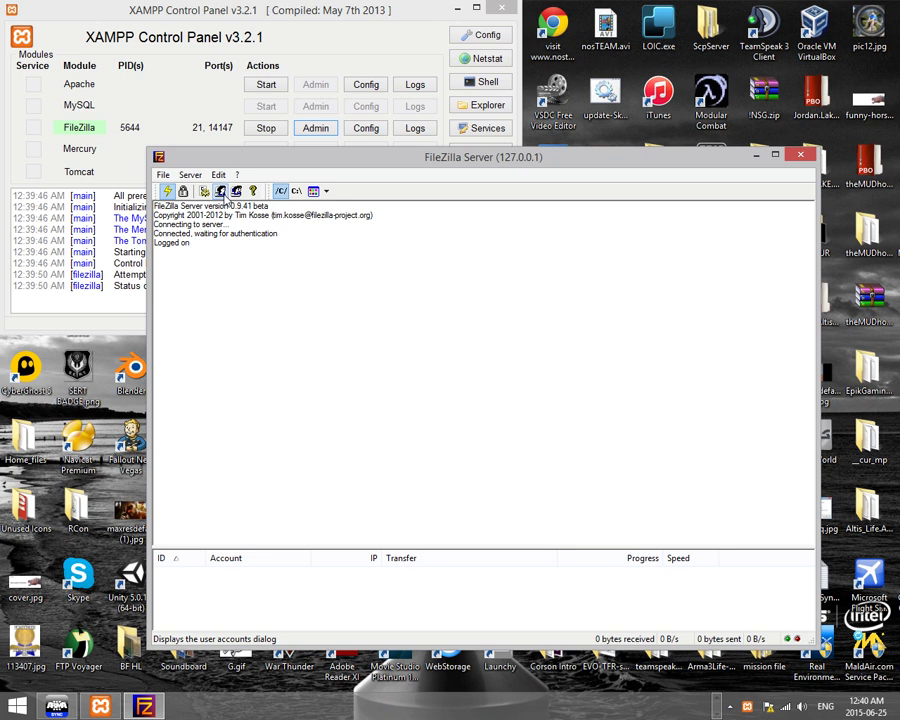
# Add a FileZilla Server user account named anonymous that belongs to no group
pyautogui.click(220, 191)
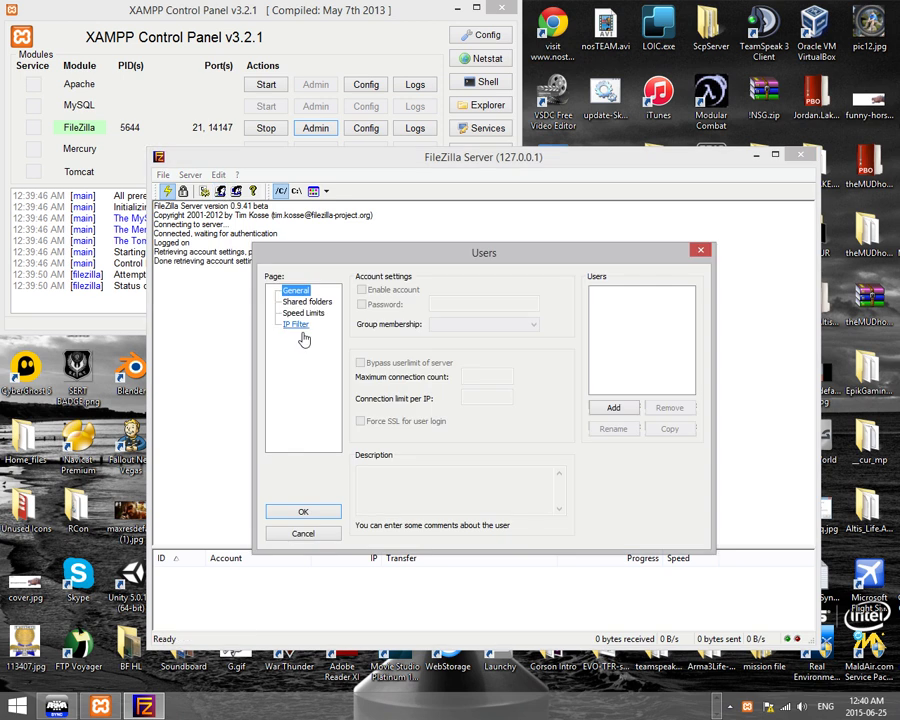
pyautogui.click(613, 408)
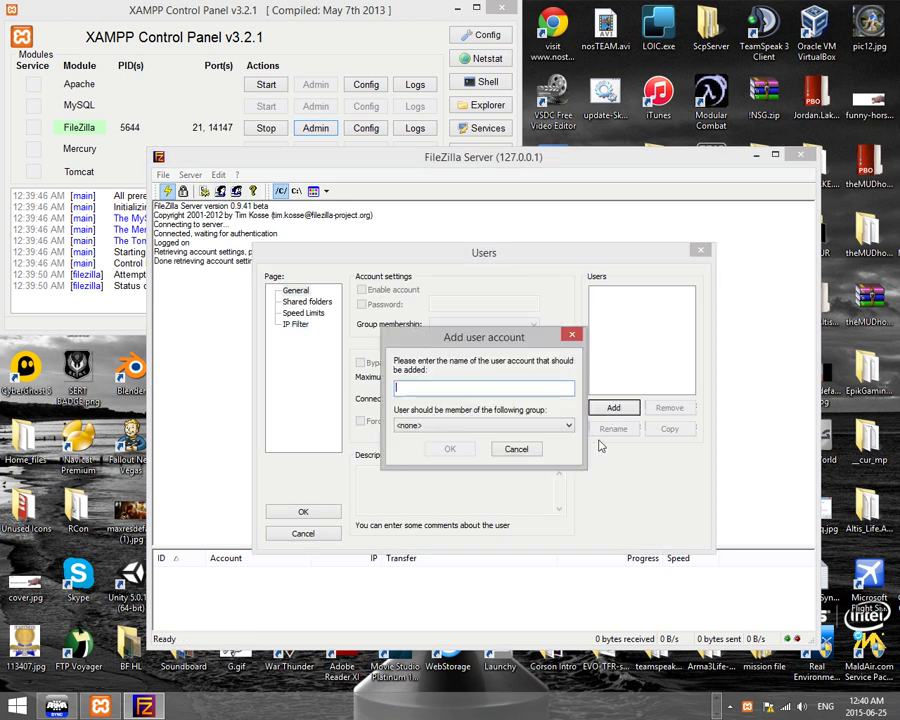
pyautogui.write('ana')
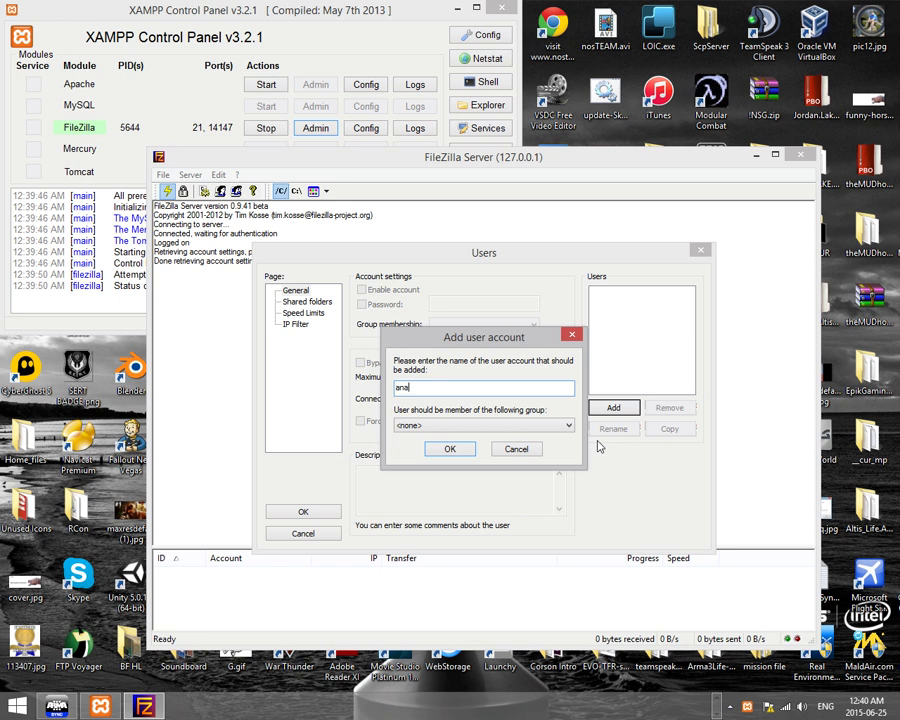
pyautogui.press('BackSpace')
pyautogui.write('onymous')
pyautogui.click(520, 428)
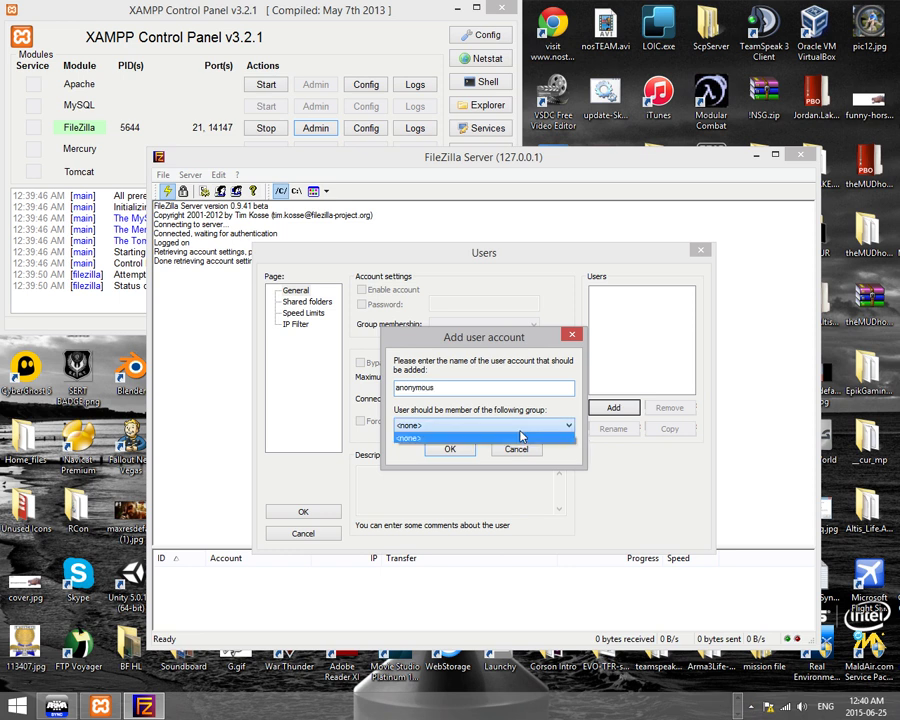
pyautogui.click(520, 437)
pyautogui.click(450, 450)
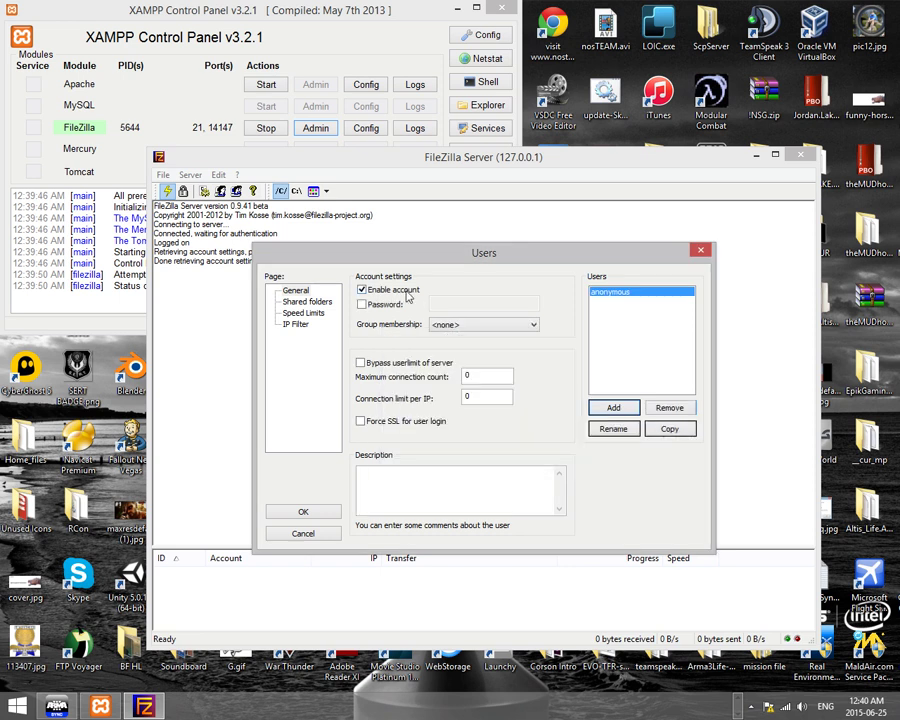
# Add C:\ArmA3Sync as a shared folder for the anonymous user
pyautogui.click(299, 302)
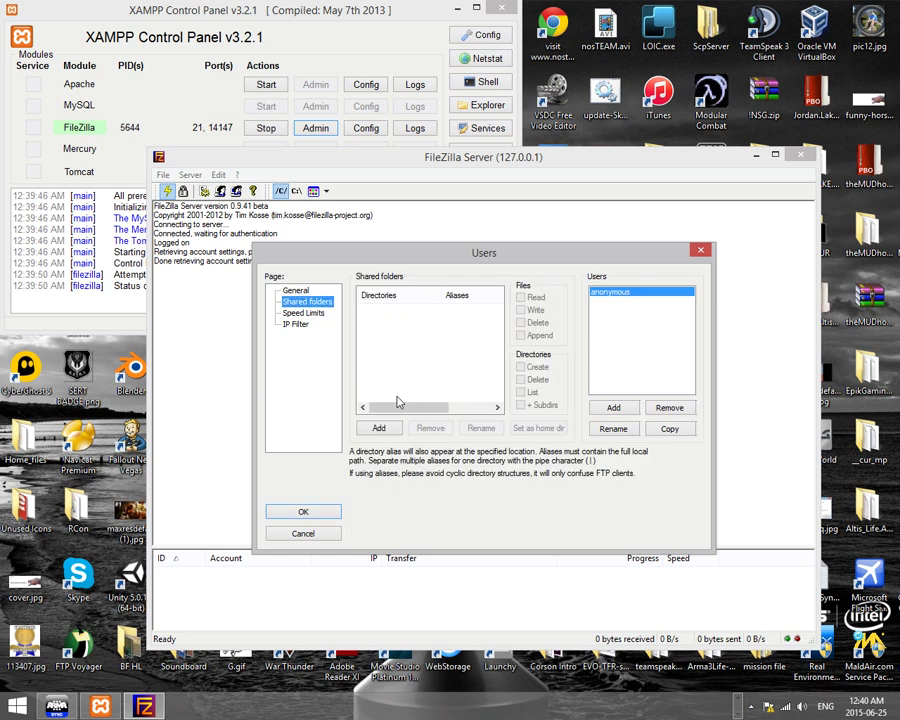
pyautogui.click(379, 427)
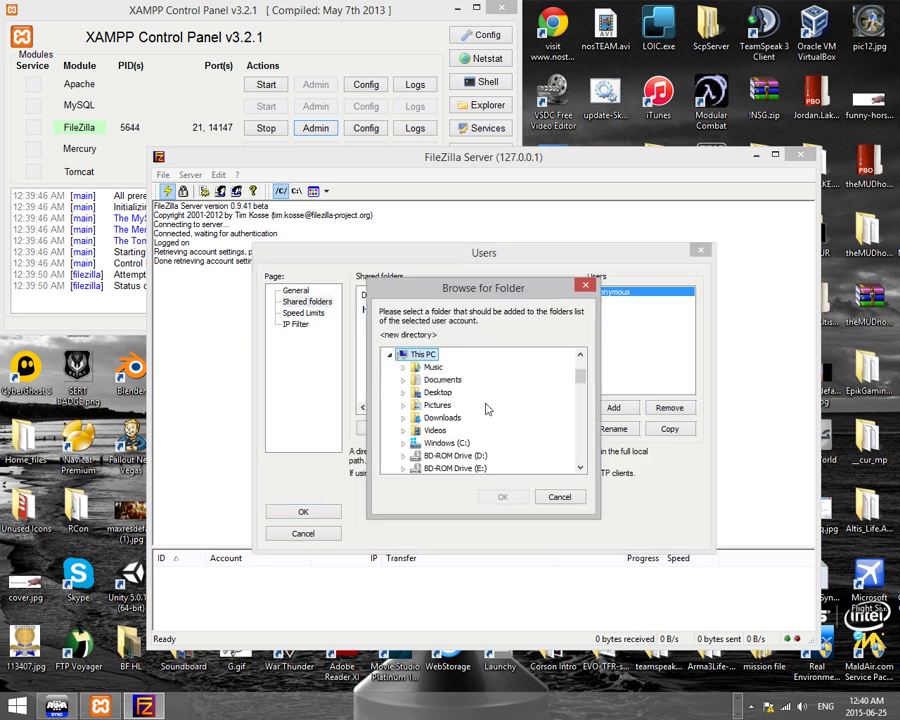
pyautogui.scroll(-1, 487, 408)
pyautogui.scroll(-4, 485, 410)
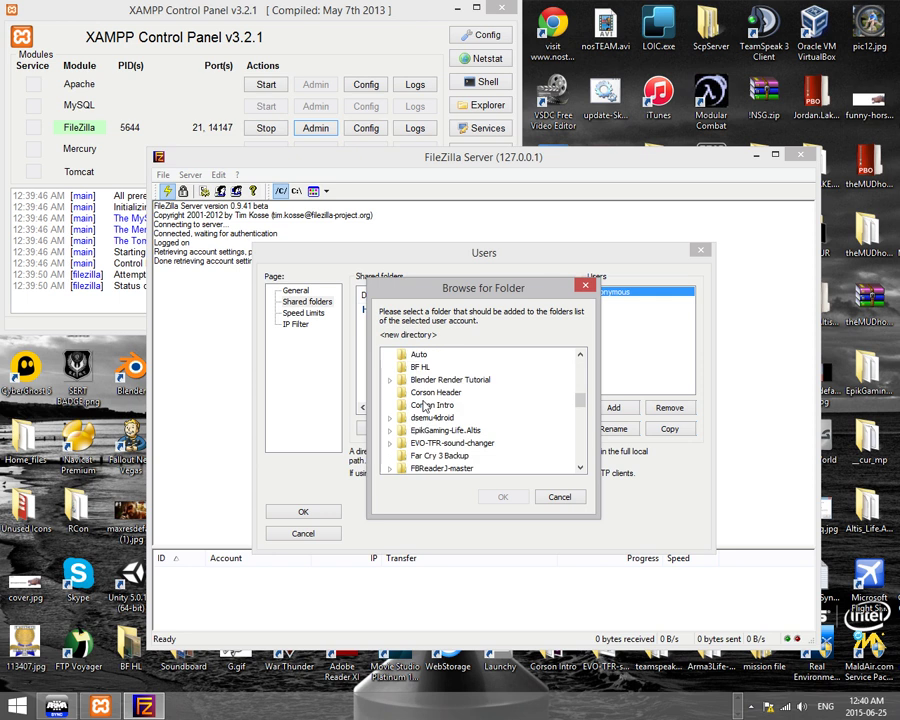
pyautogui.scroll(-5, 422, 407)
pyautogui.scroll(-5, 422, 407)
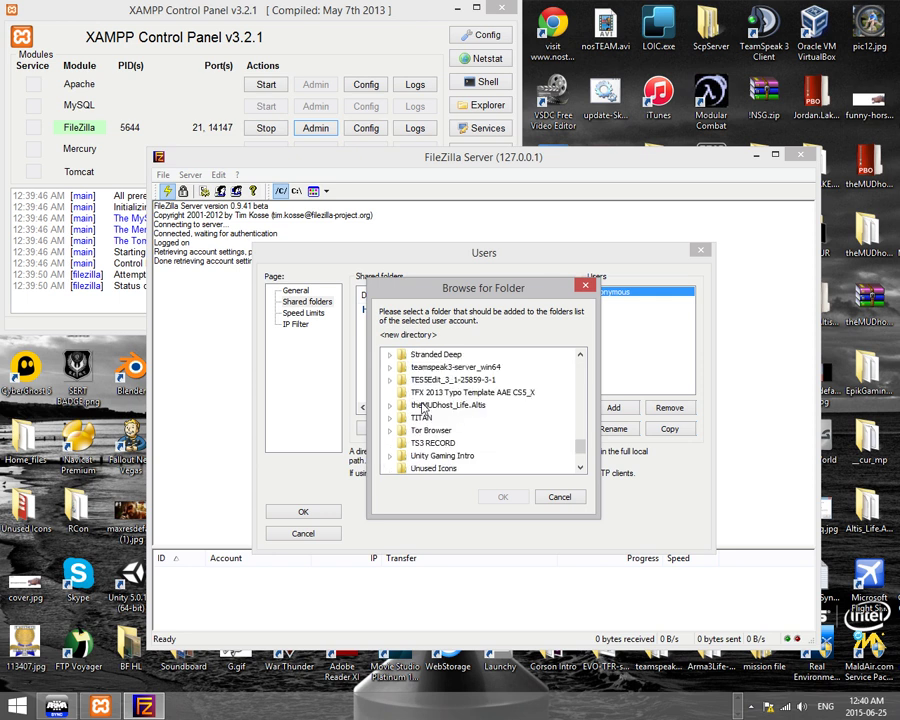
pyautogui.scroll(6, 422, 407)
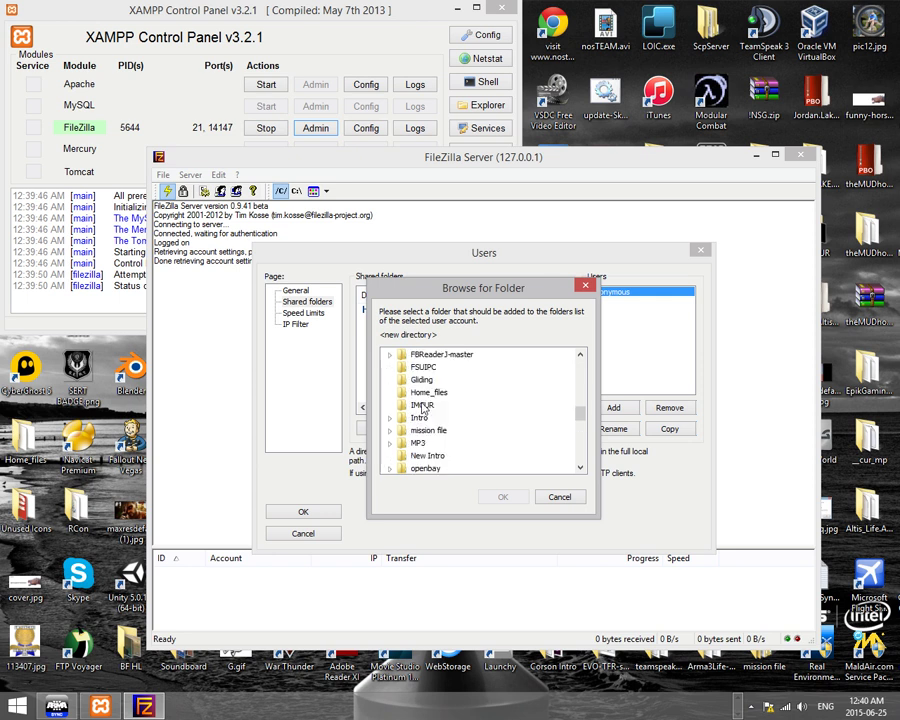
pyautogui.scroll(5, 422, 407)
pyautogui.scroll(1, 428, 404)
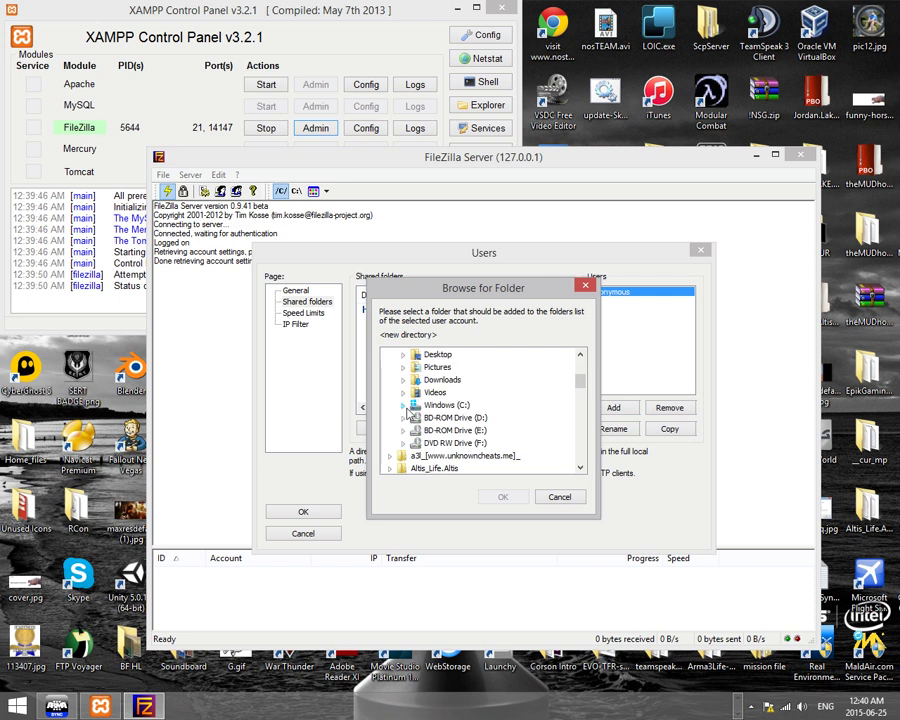
pyautogui.click(404, 405)
pyautogui.scroll(-3, 459, 412)
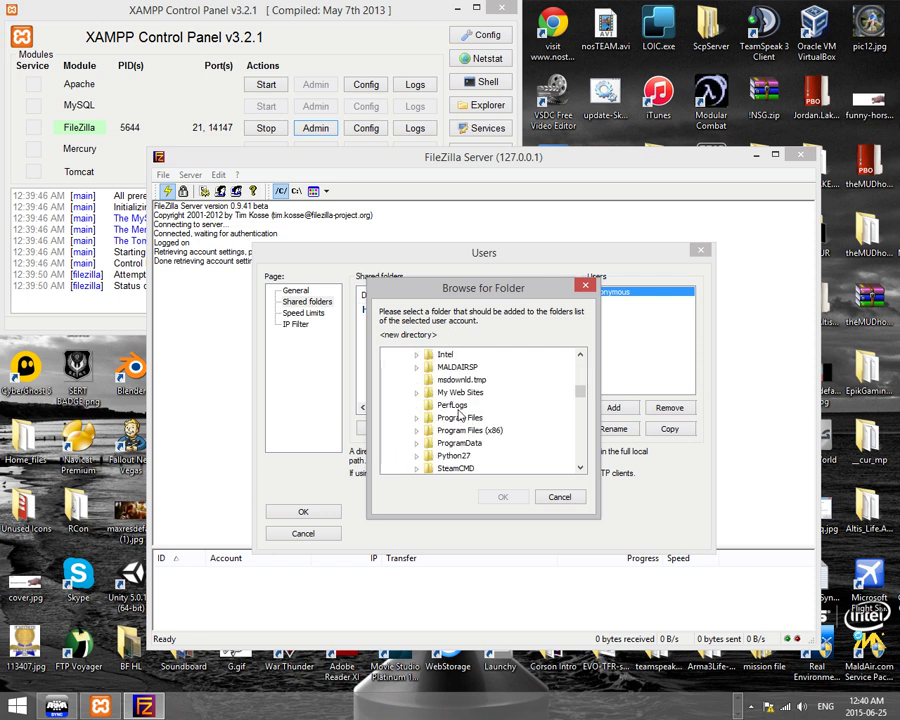
pyautogui.scroll(1, 460, 424)
pyautogui.scroll(1, 459, 424)
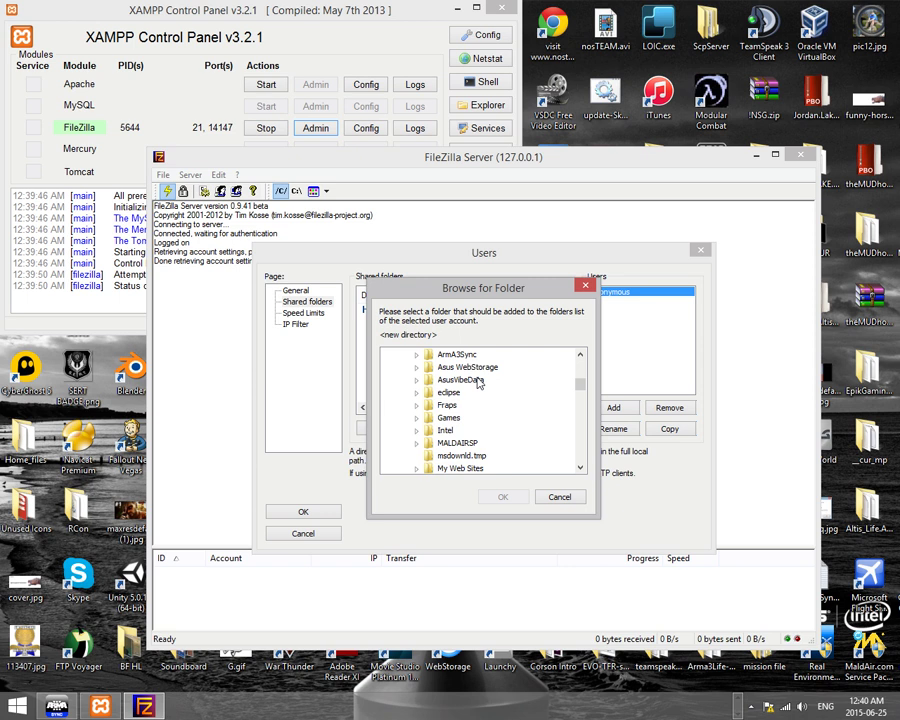
pyautogui.click(457, 354)
pyautogui.click(503, 496)
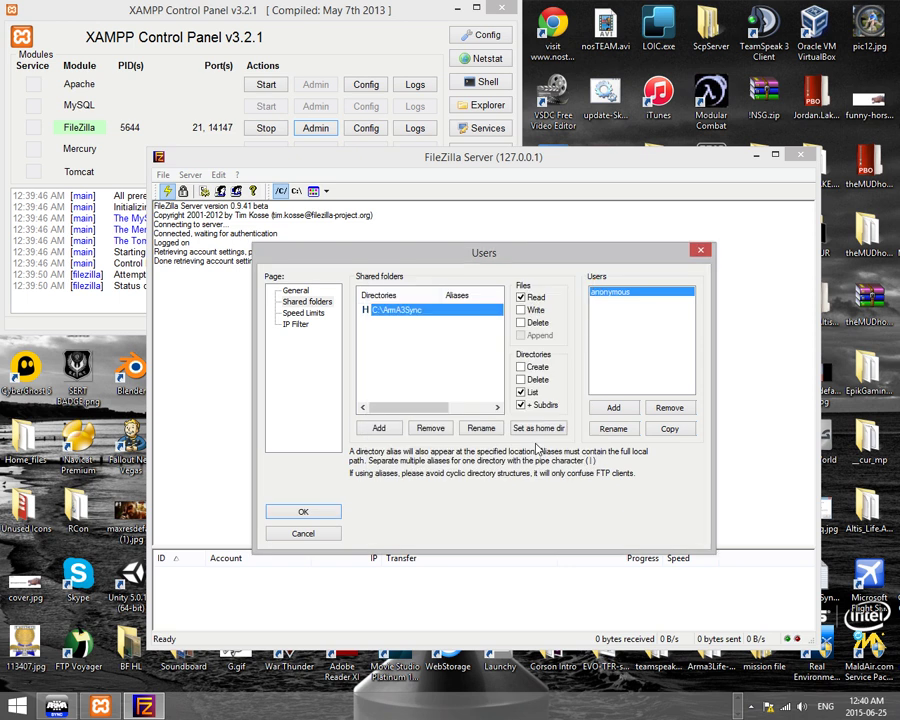
# Set both the download and upload speed limits of the anonymous user to No Limit and save the account settings
pyautogui.click(296, 325)
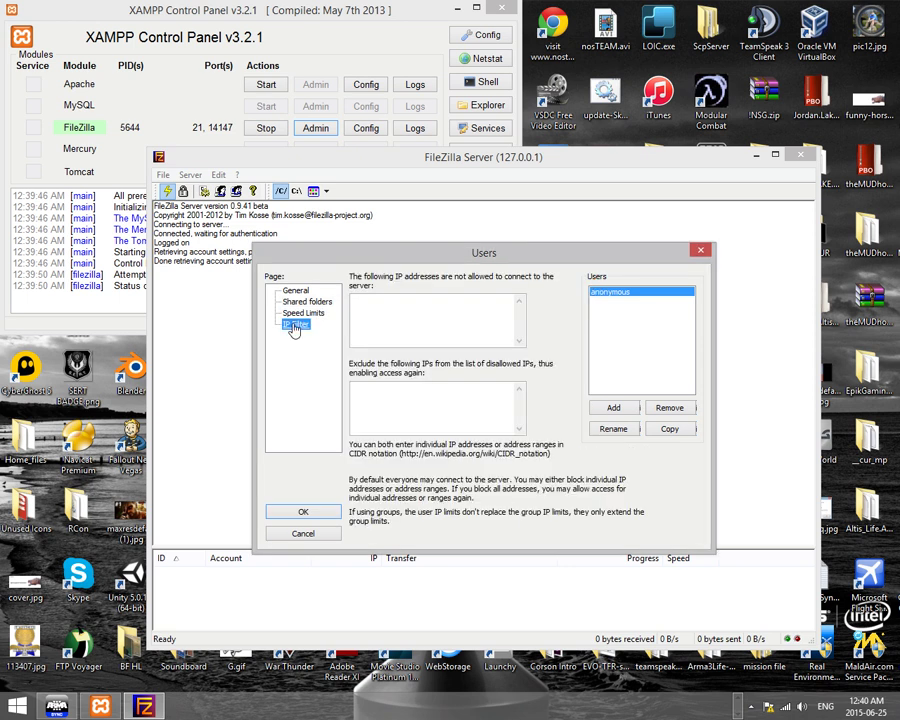
pyautogui.click(303, 313)
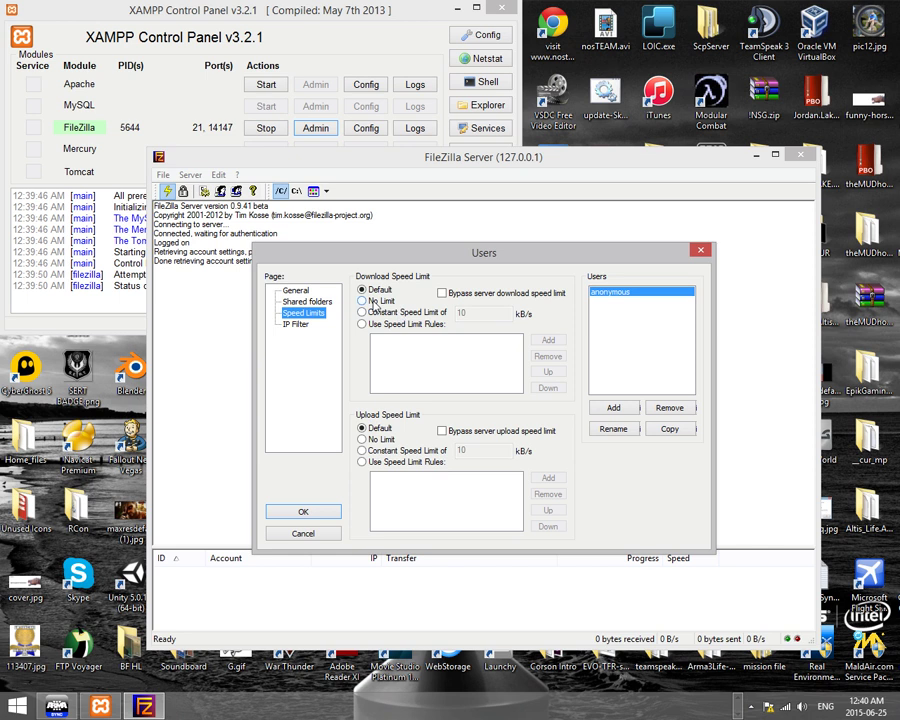
pyautogui.click(372, 302)
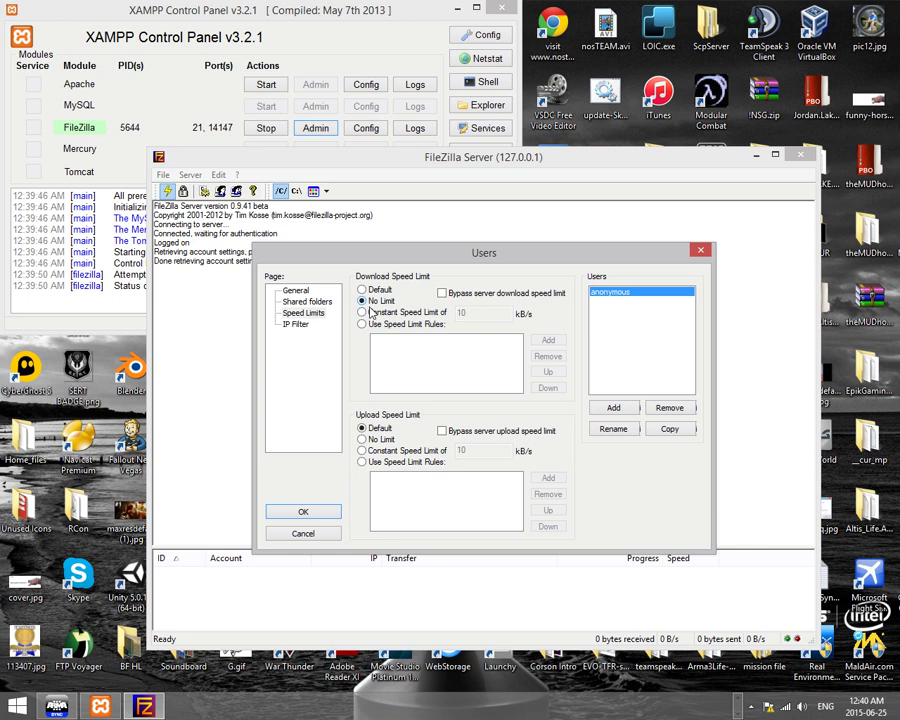
pyautogui.click(381, 440)
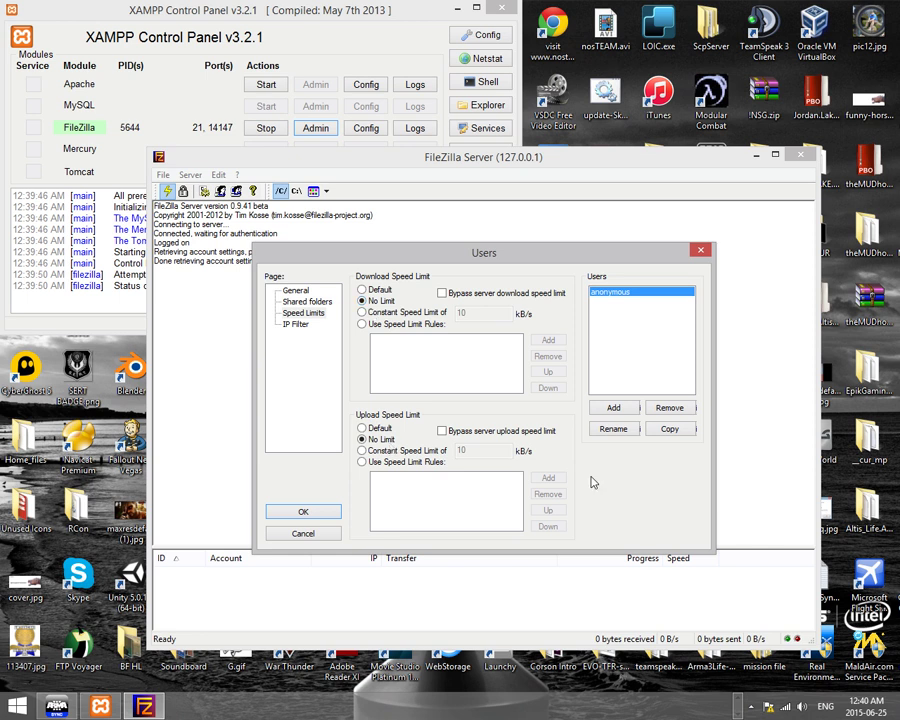
pyautogui.click(336, 512)
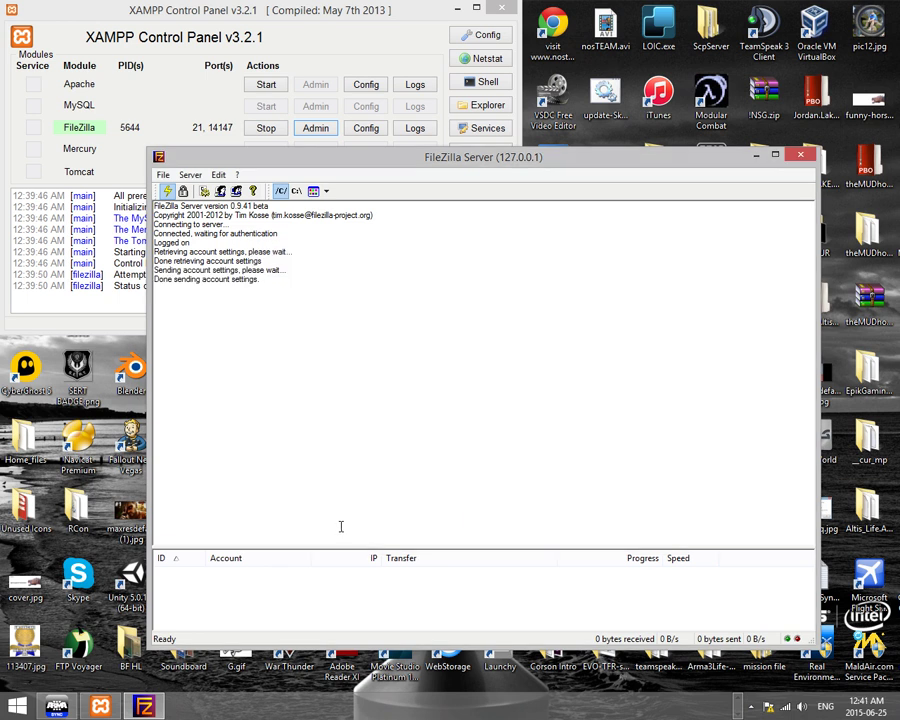
pyautogui.click(263, 85)
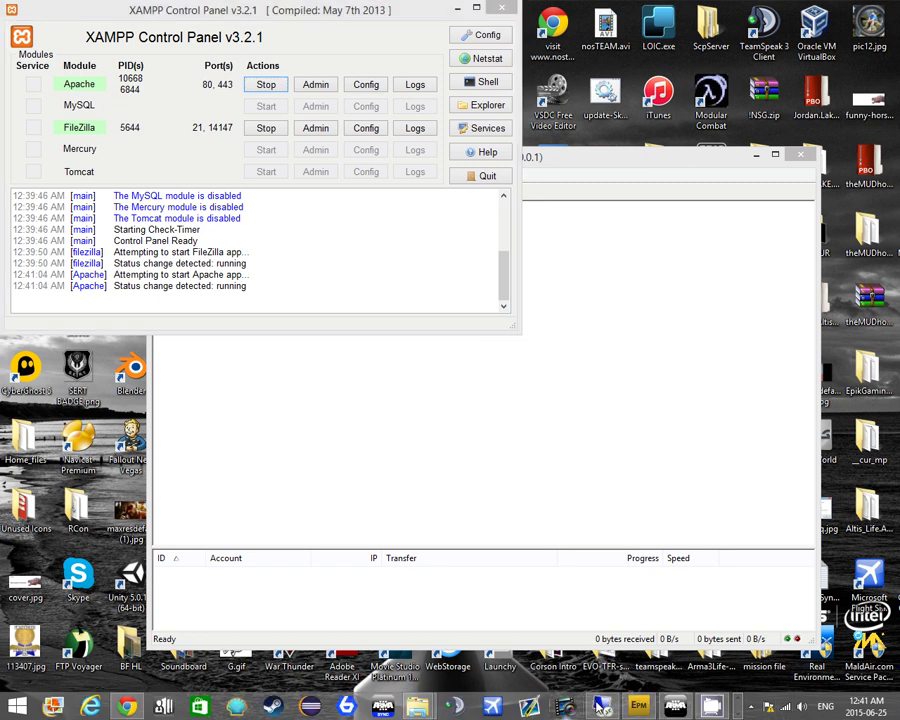
pyautogui.click(600, 706)
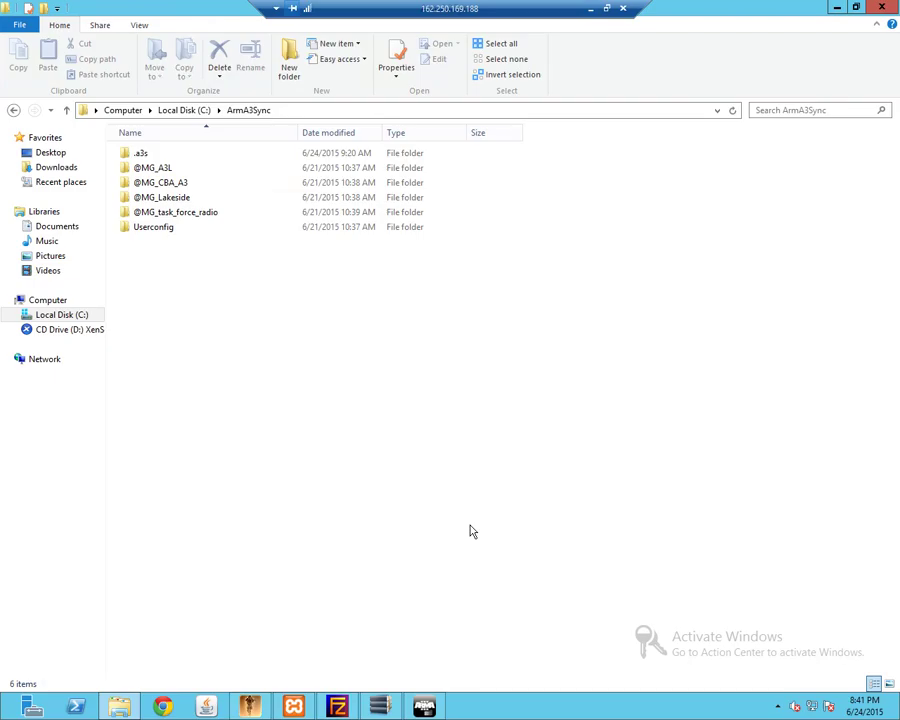
pyautogui.click(293, 707)
pyautogui.click(293, 707)
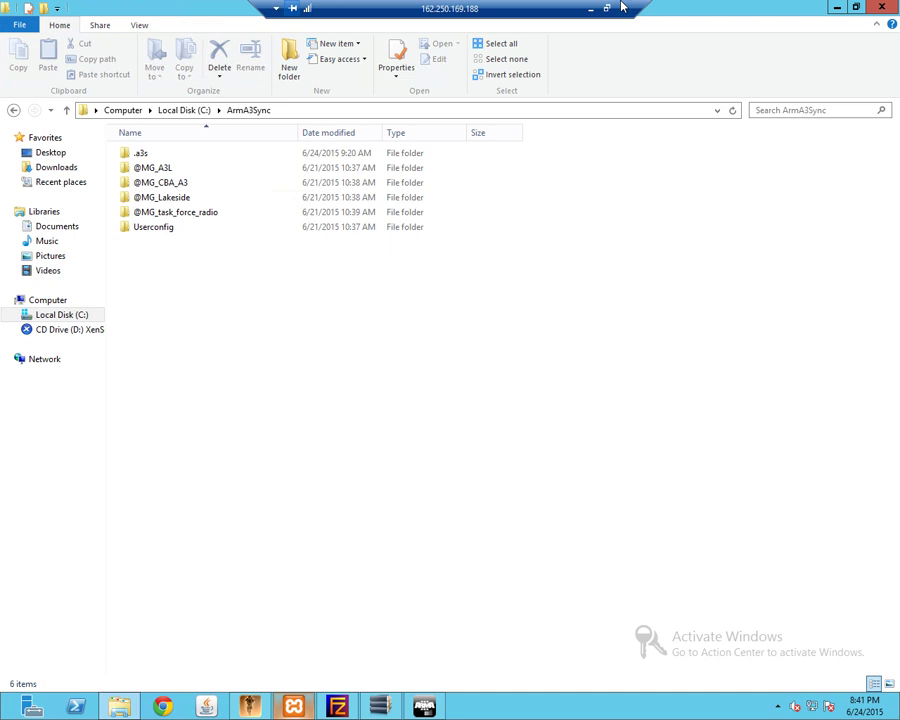
pyautogui.click(621, 7)
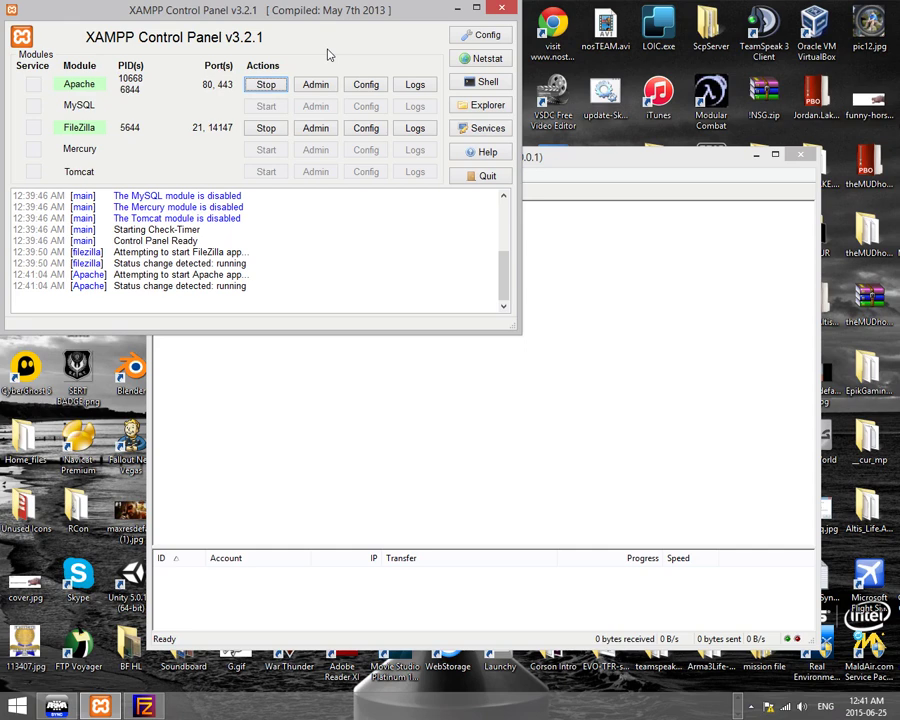
pyautogui.click(262, 85)
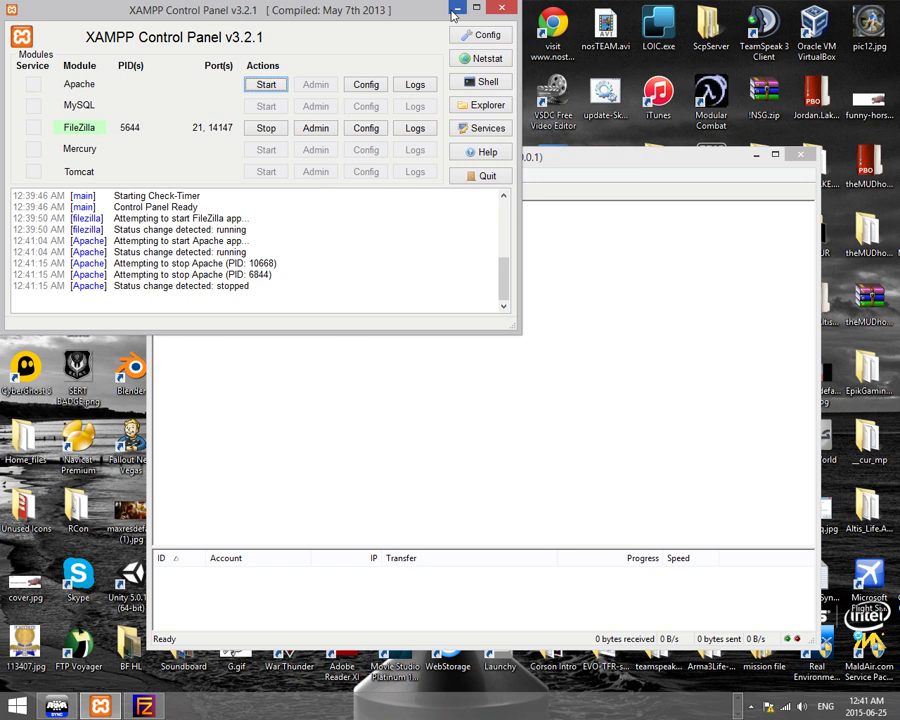
pyautogui.click(456, 9)
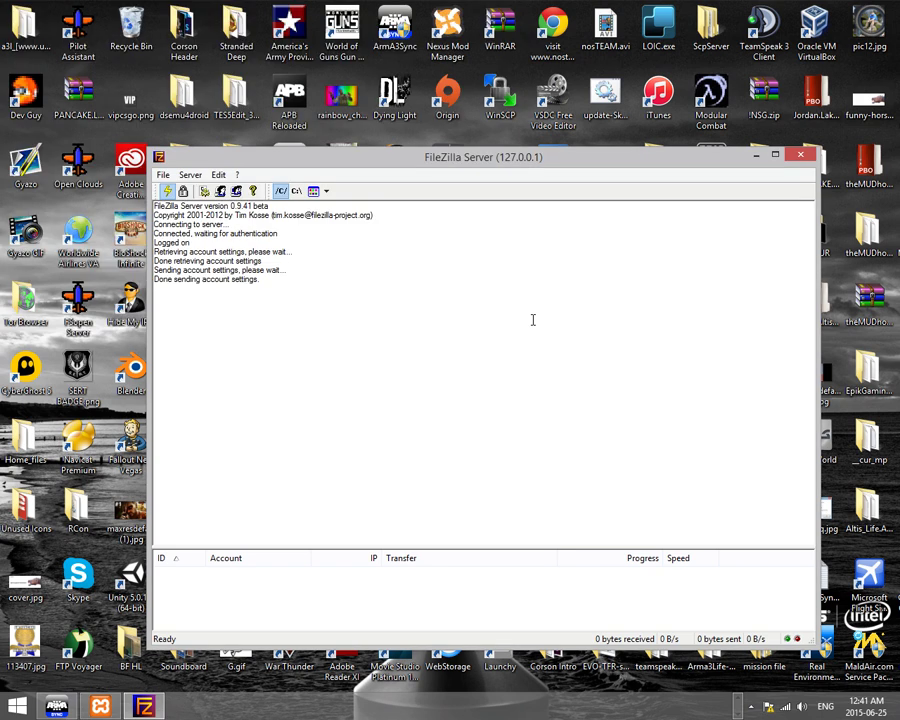
pyautogui.click(712, 716)
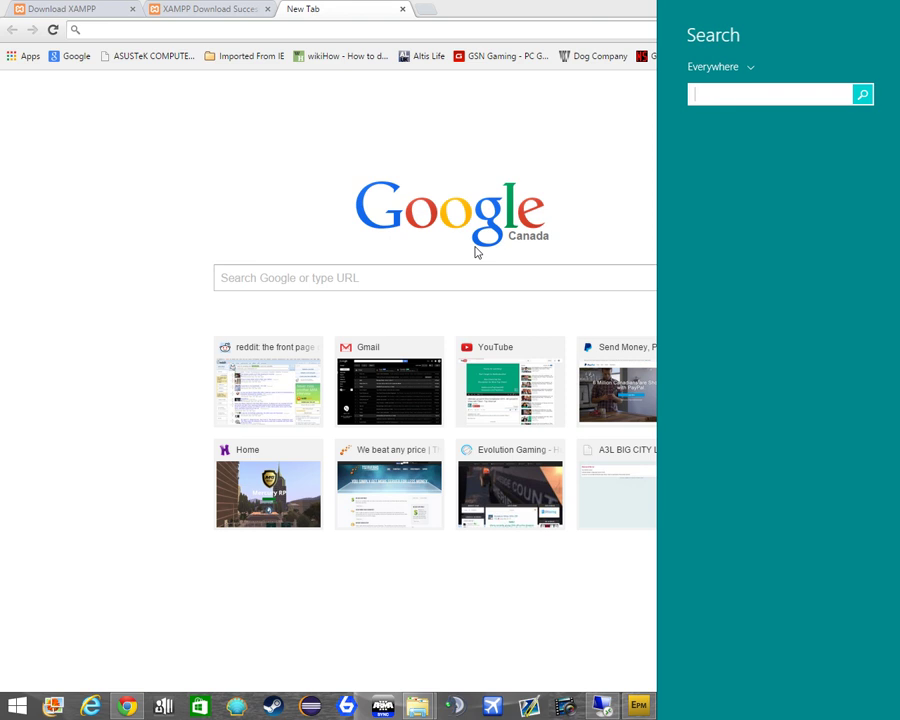
pyautogui.write('cmd')
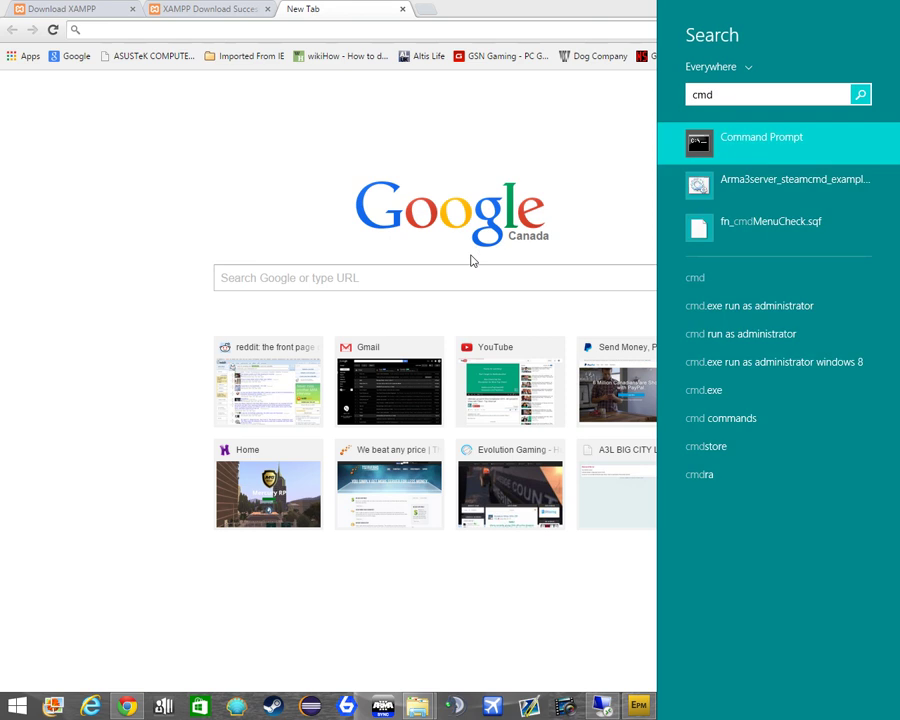
pyautogui.press('Return')
pyautogui.write('ipco')
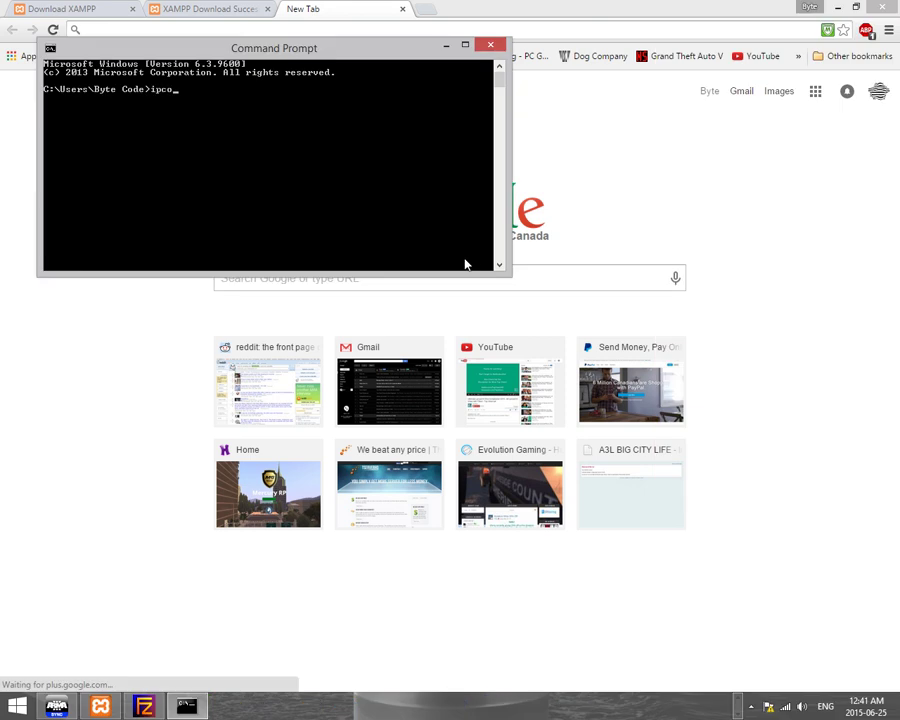
pyautogui.press('BackSpace')
pyautogui.press('BackSpace')
pyautogui.press('BackSpace')
pyautogui.press('BackSpace')
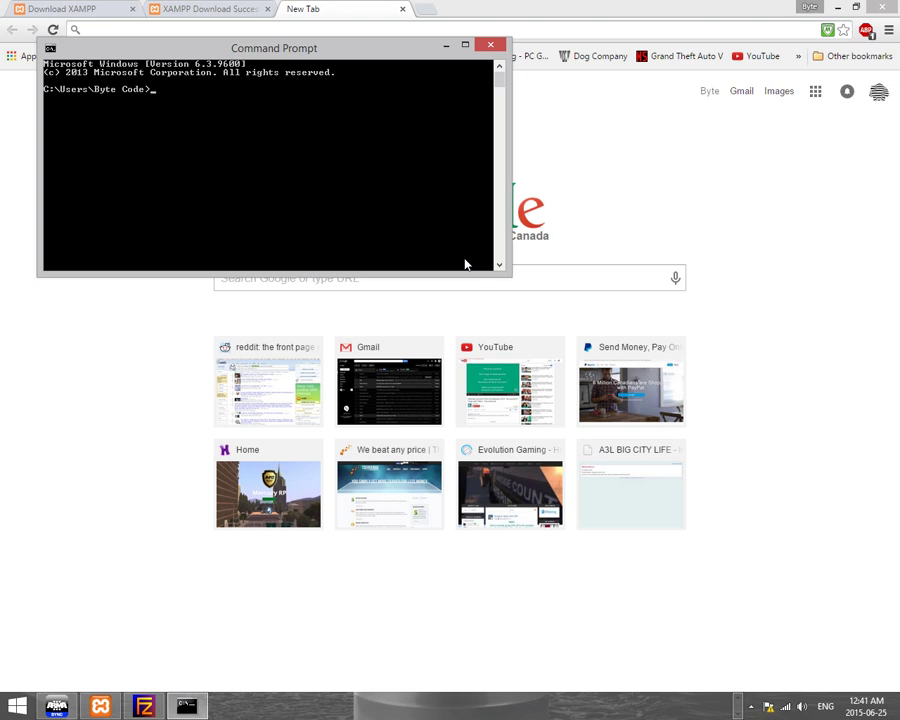
# Search Google for "what's my ip", select the public IP address in the results, and close the results page
pyautogui.click(163, 25)
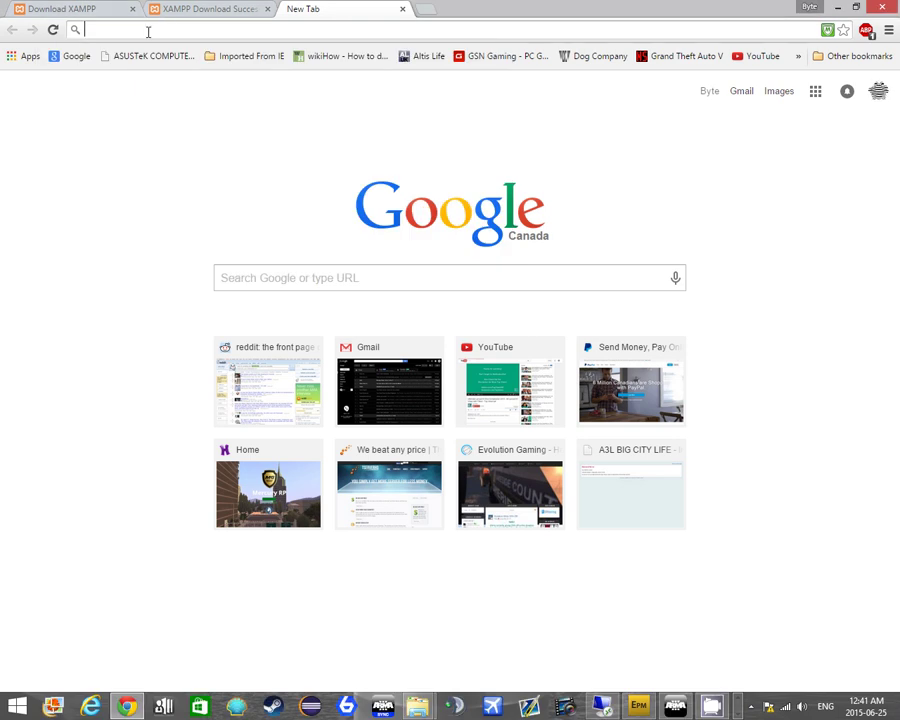
pyautogui.write("what's m")
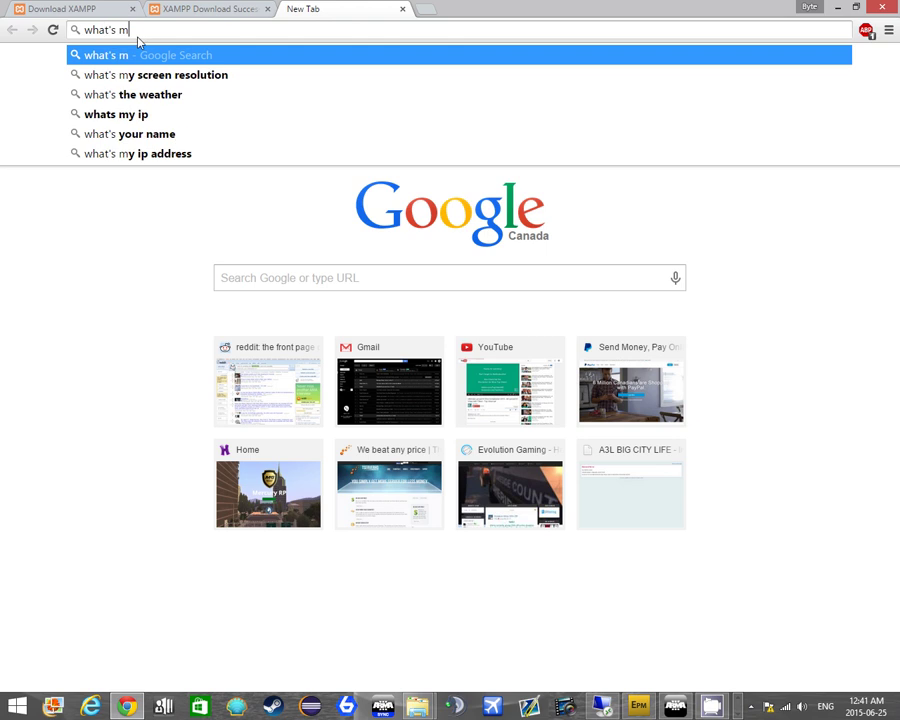
pyautogui.write('y ip')
pyautogui.press('Return')
pyautogui.moveTo(214, 188); pyautogui.dragTo(96, 176)
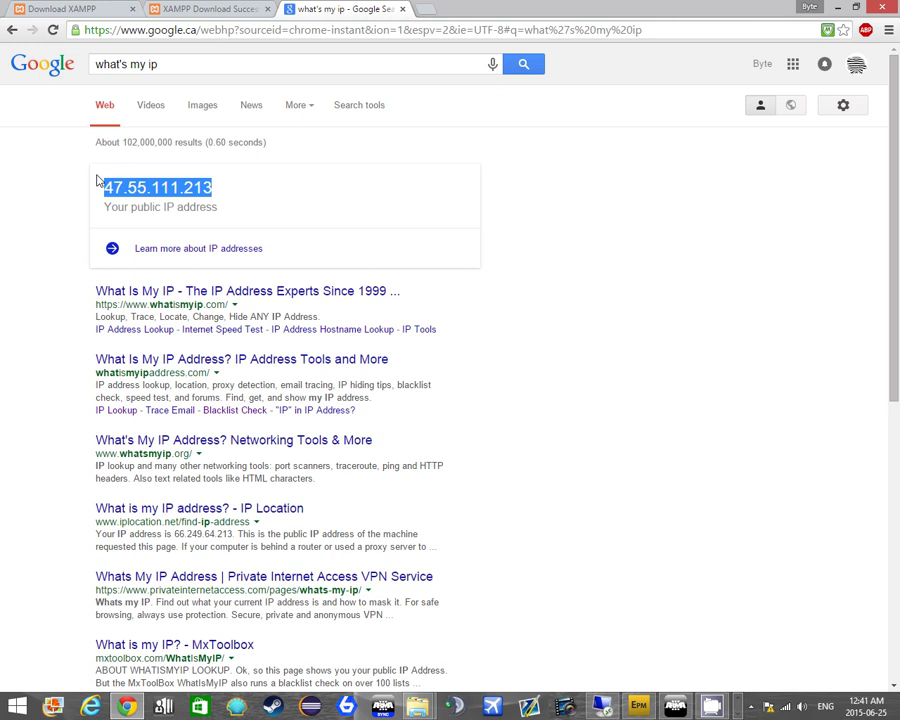
pyautogui.hotkey('ctrl', 'w')
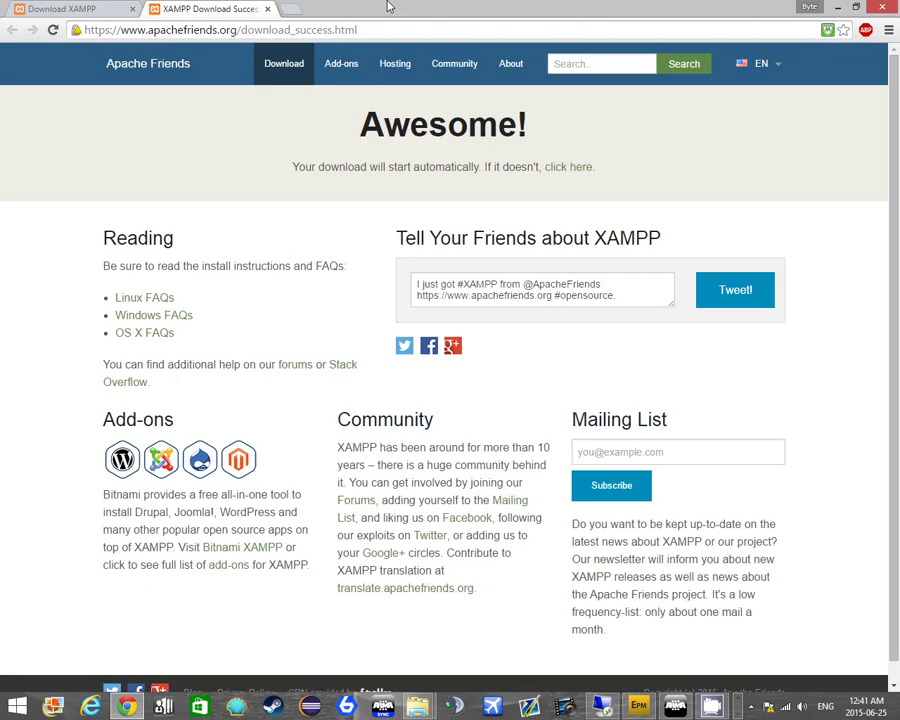
# Try to open the FTP server in a new browser page using ftp:// followed by the public IP address
pyautogui.hotkey('ctrl', 't')
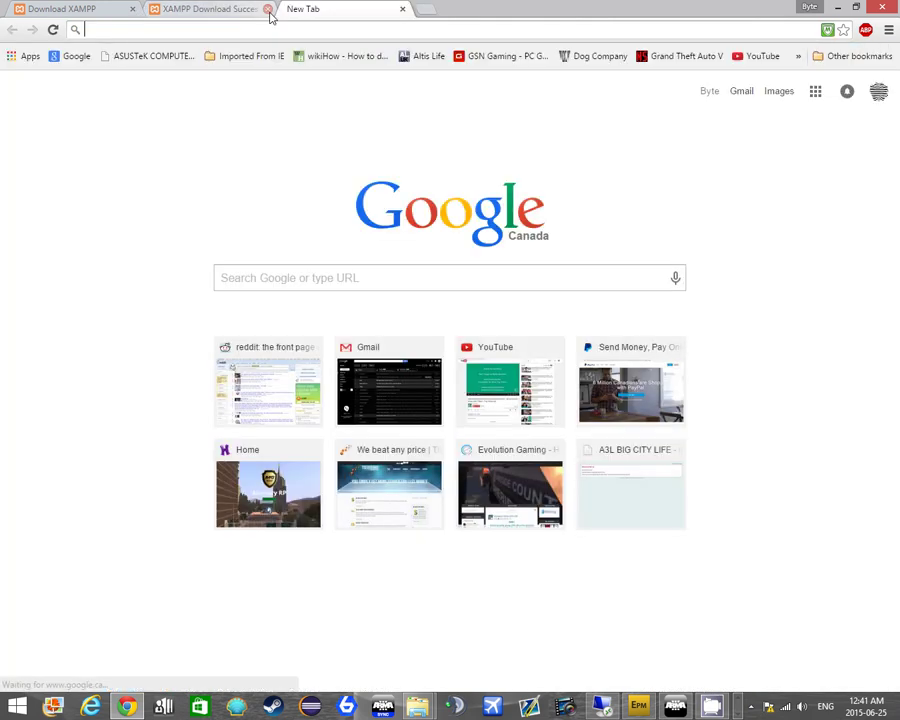
pyautogui.write('ftp://47.55.111.213')
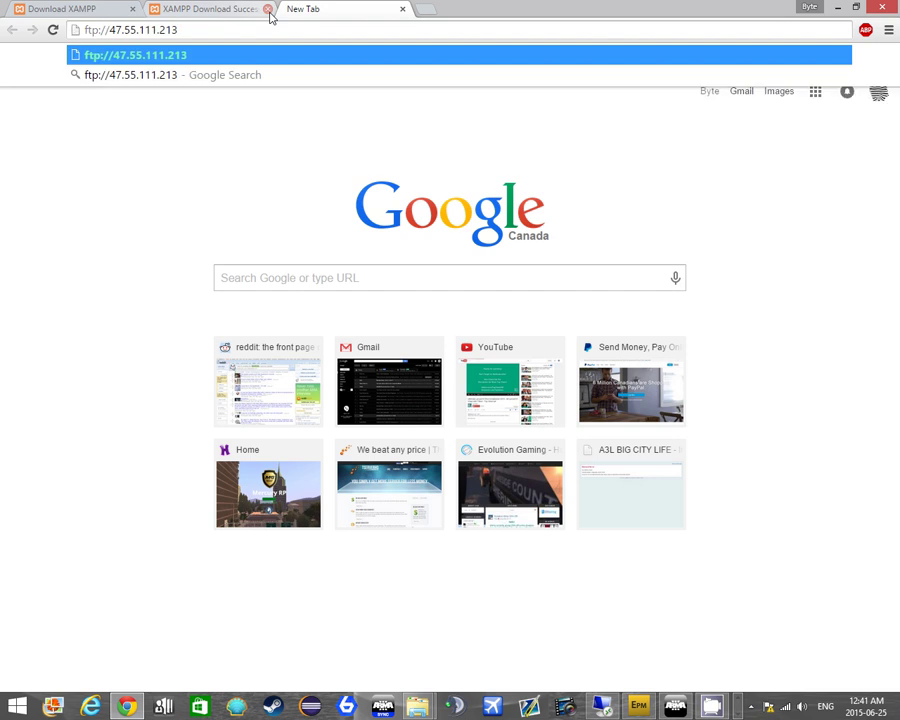
pyautogui.press('Return')
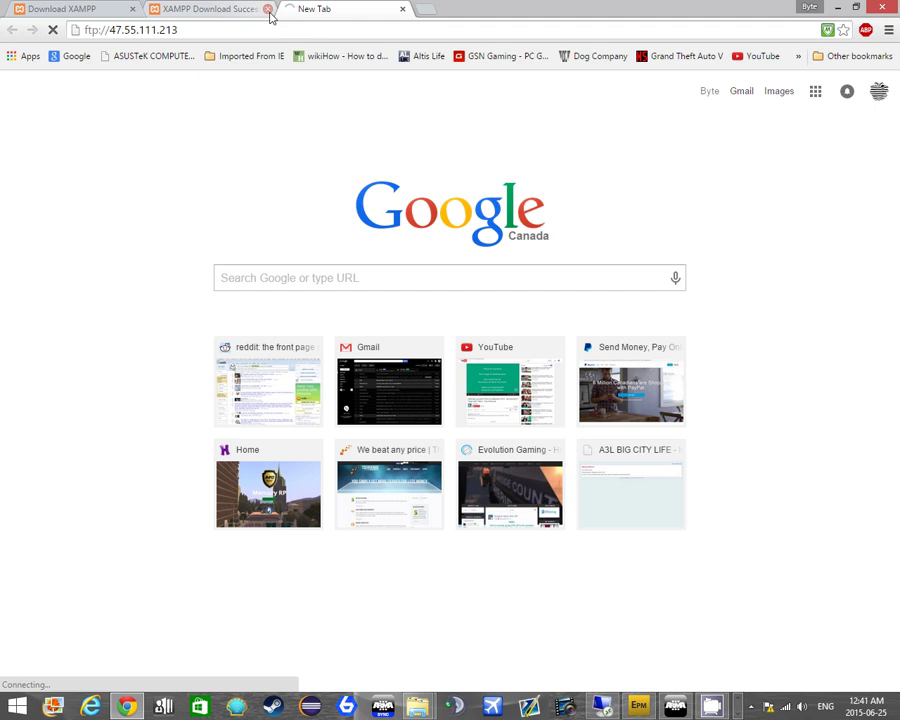
pyautogui.click(402, 9)
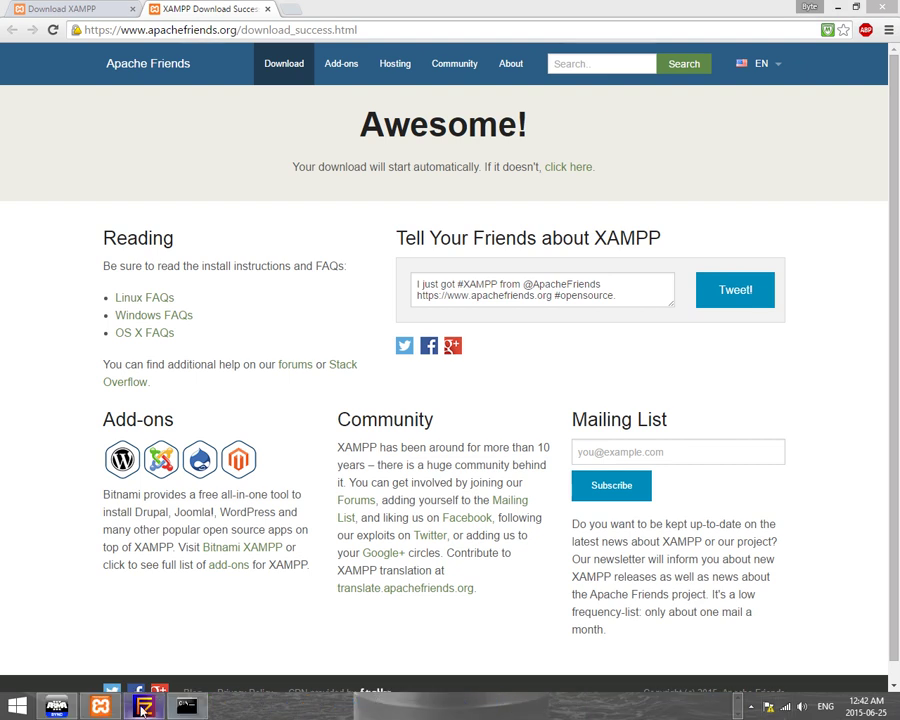
# Review the anonymous user's general account settings in FileZilla Server and close its administration window
pyautogui.click(132, 707)
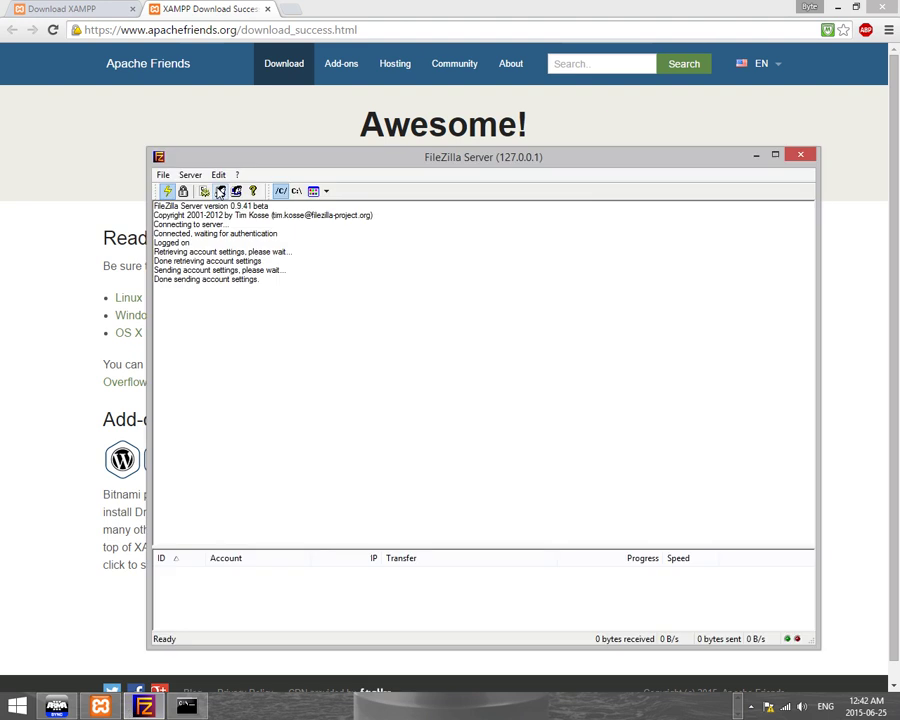
pyautogui.click(220, 192)
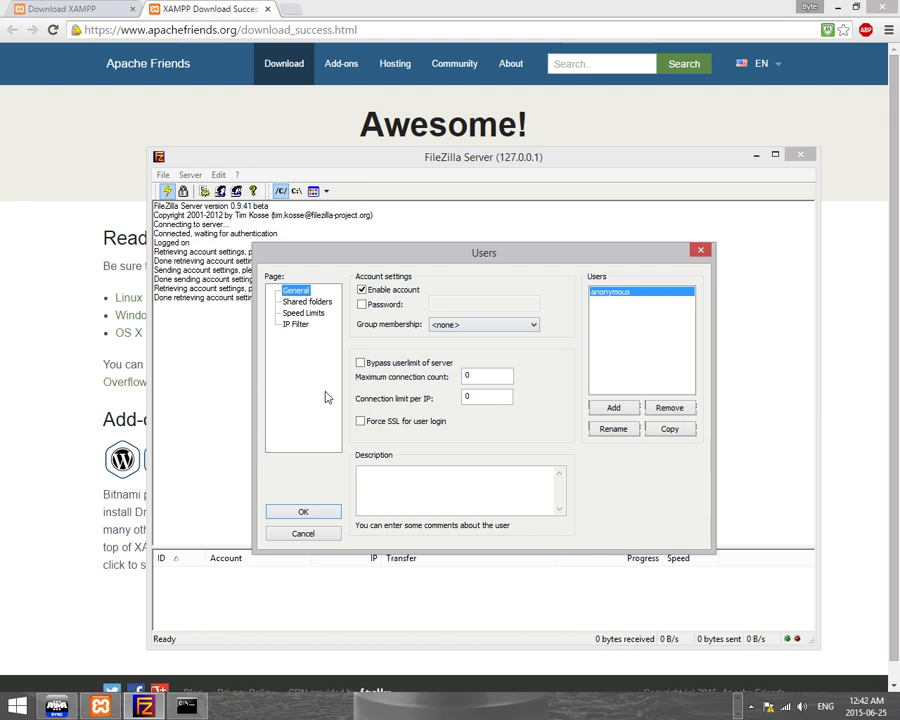
pyautogui.click(300, 533)
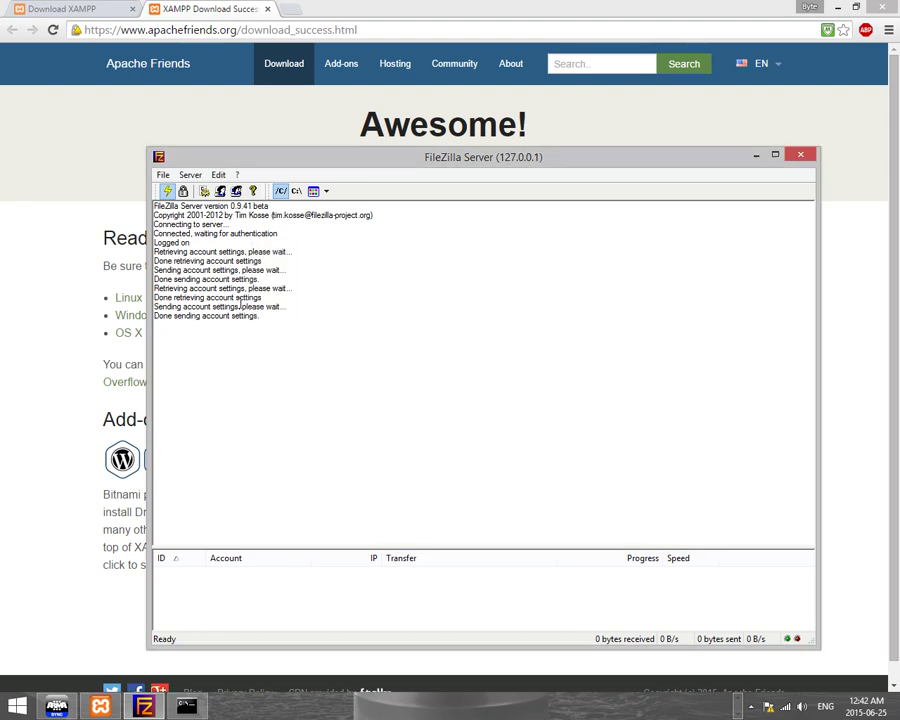
pyautogui.click(789, 155)
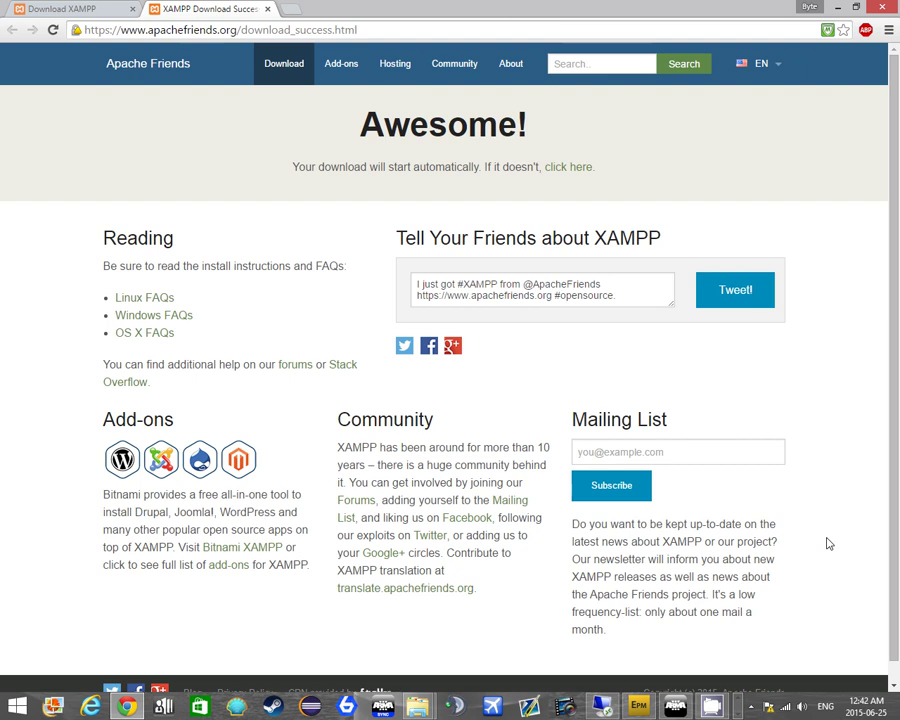
# Search Windows for the firewall settings, inspect the Windows Firewall status and close its window
pyautogui.press('super+s')
pyautogui.write('firewall')
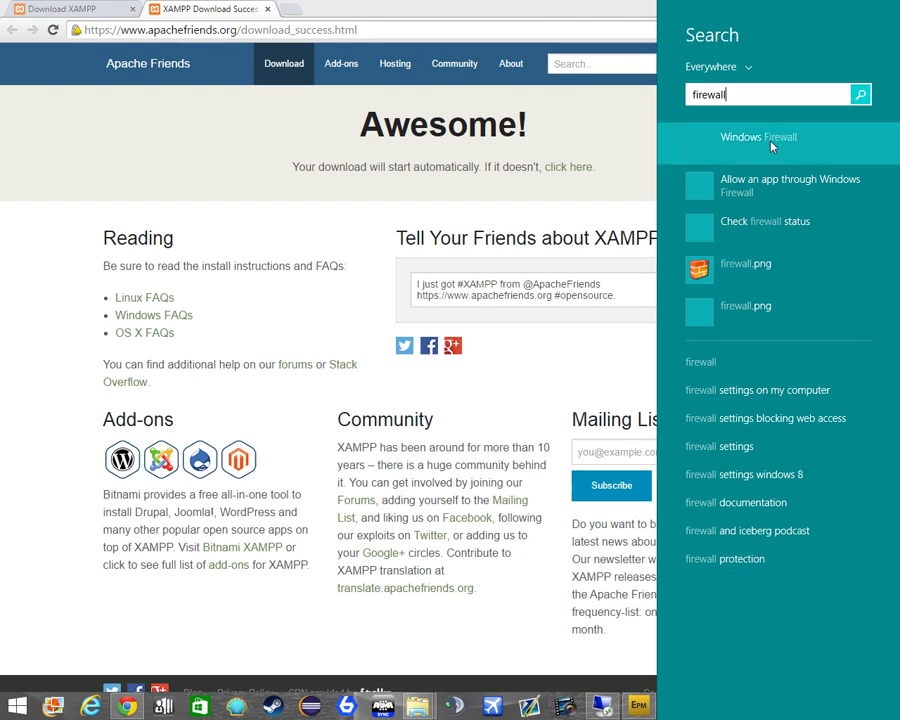
pyautogui.write('w')
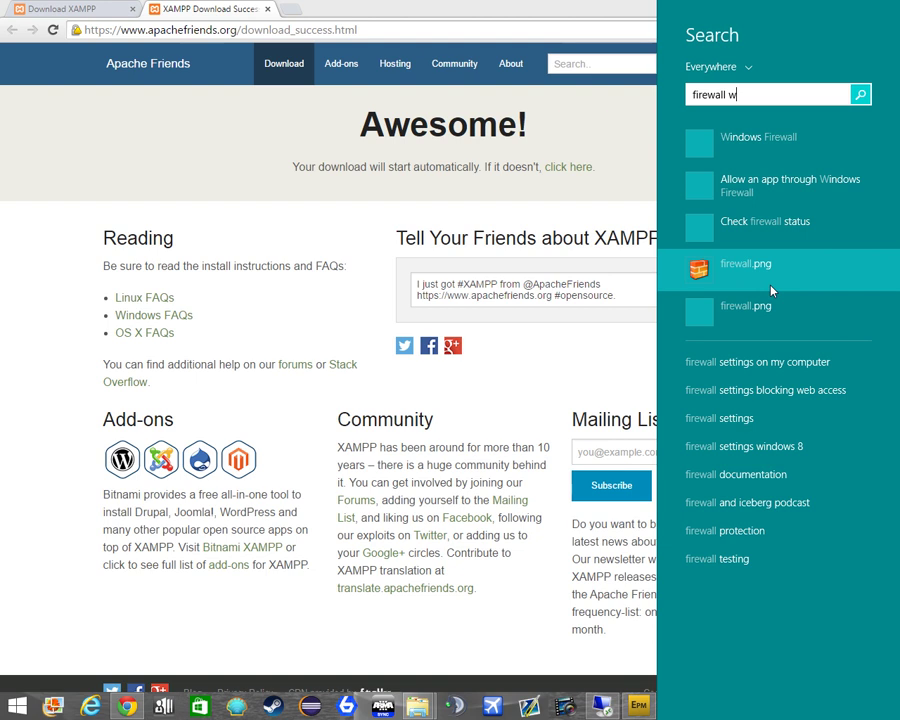
pyautogui.click(783, 151)
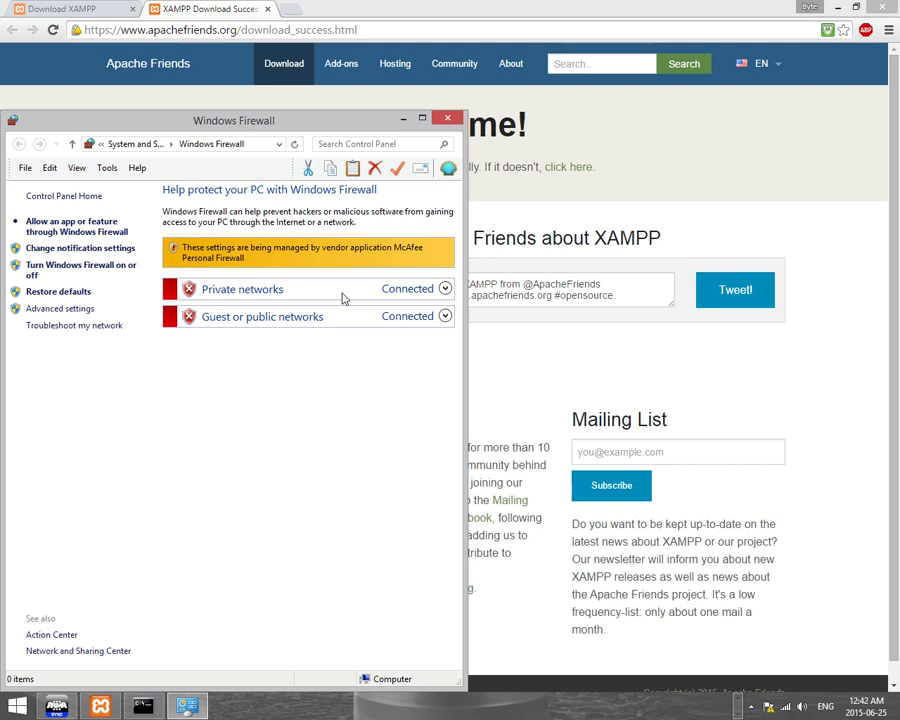
pyautogui.click(448, 117)
# Open McAfee Internet Security to check its protection and firewall status
pyautogui.click(750, 709)
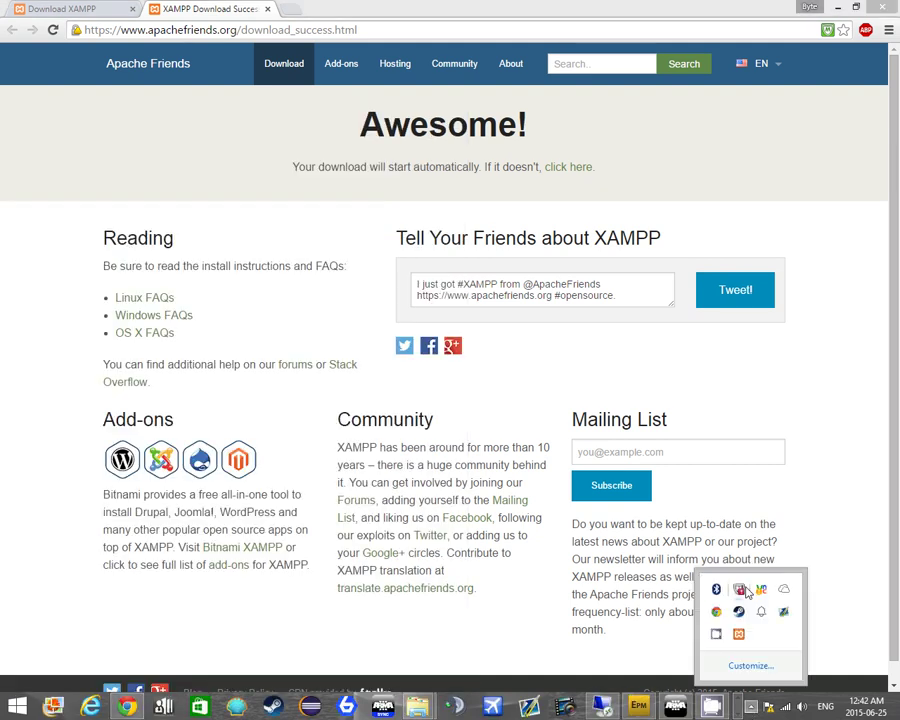
pyautogui.rightClick(744, 591)
pyautogui.moveTo(767, 516)
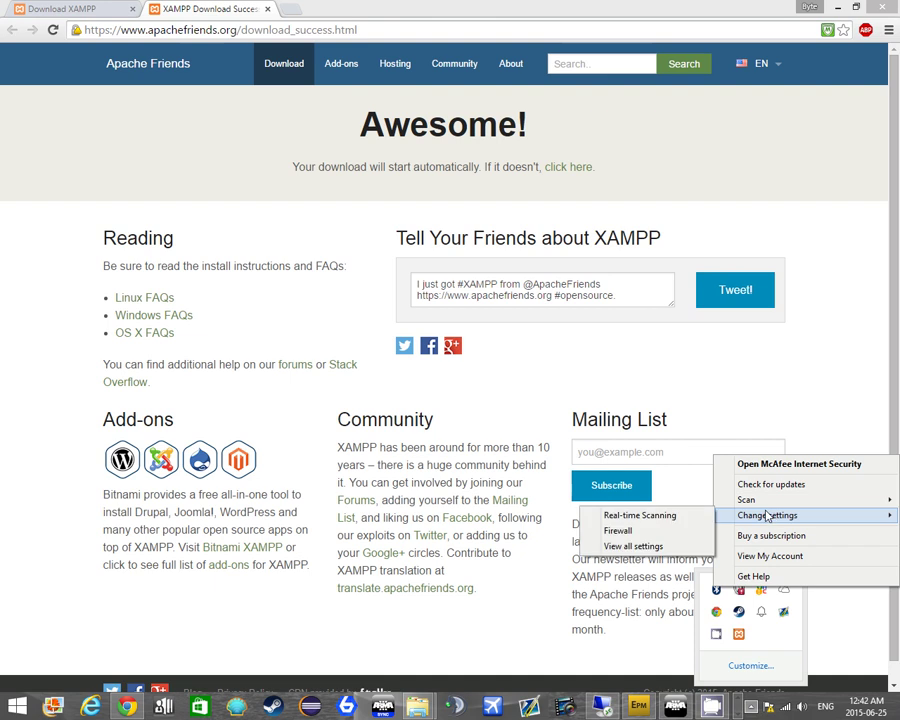
pyautogui.click(769, 484)
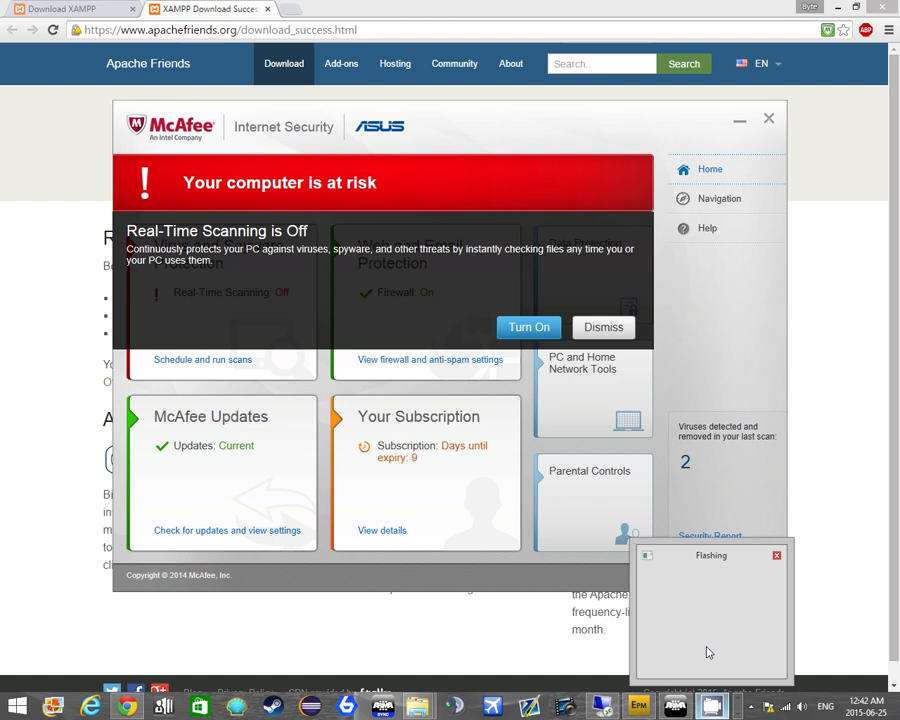
pyautogui.click(715, 706)
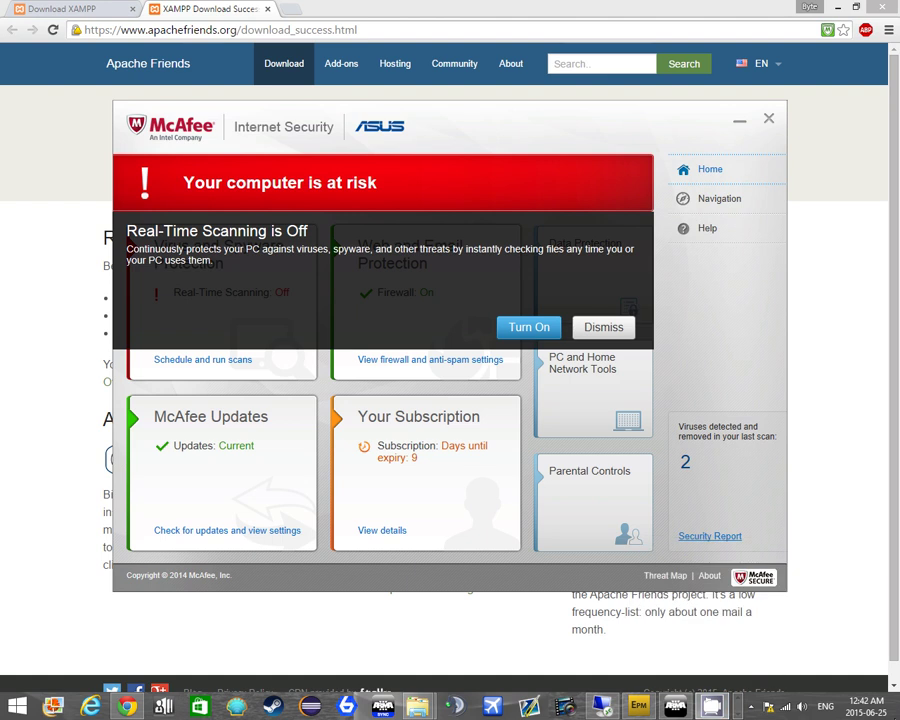
pyautogui.click(751, 707)
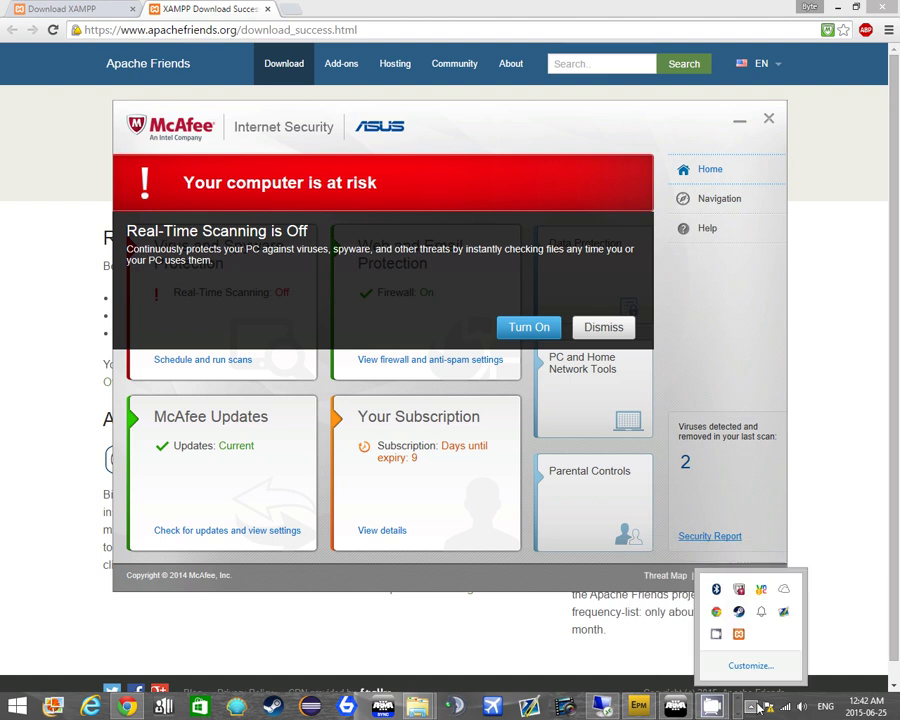
pyautogui.rightClick(714, 637)
pyautogui.press('Escape')
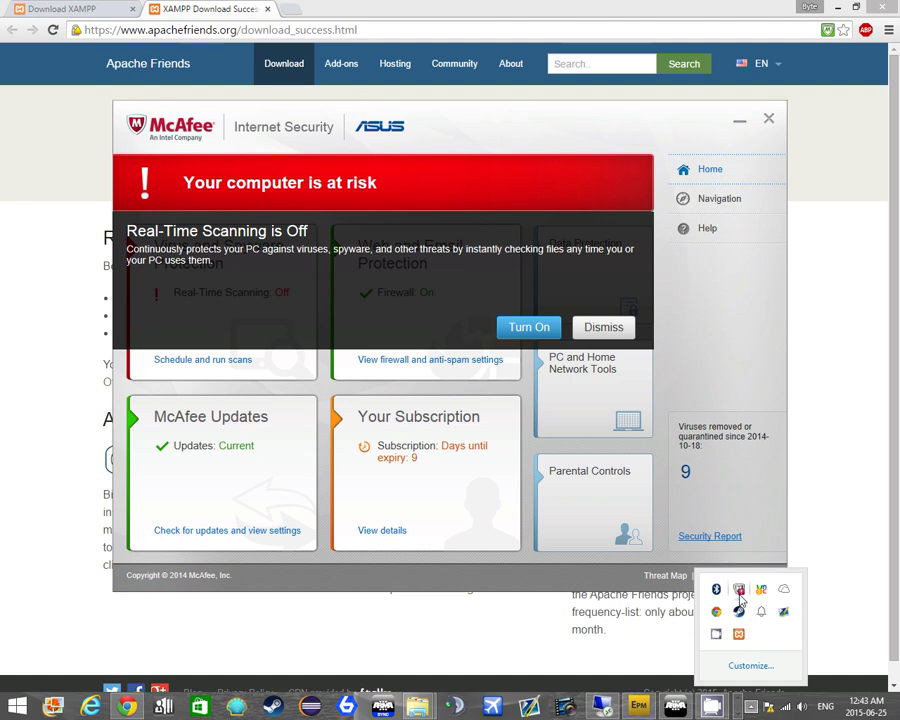
pyautogui.click(739, 592)
# Bring up the XAMPP Control Panel and switch to the repositories list in ArmA3Sync
pyautogui.click(735, 712)
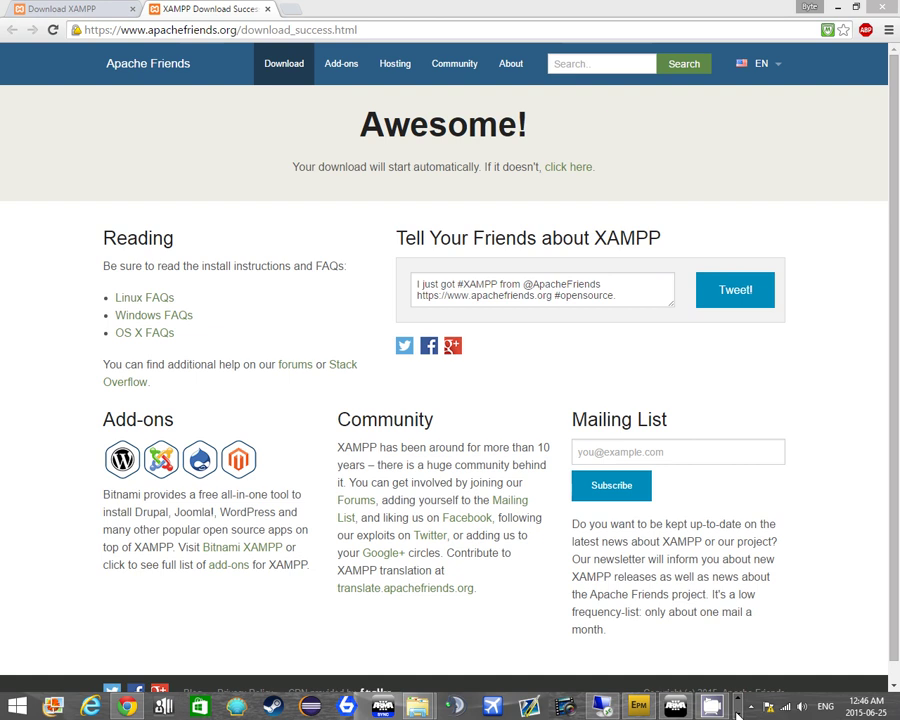
pyautogui.click(737, 714)
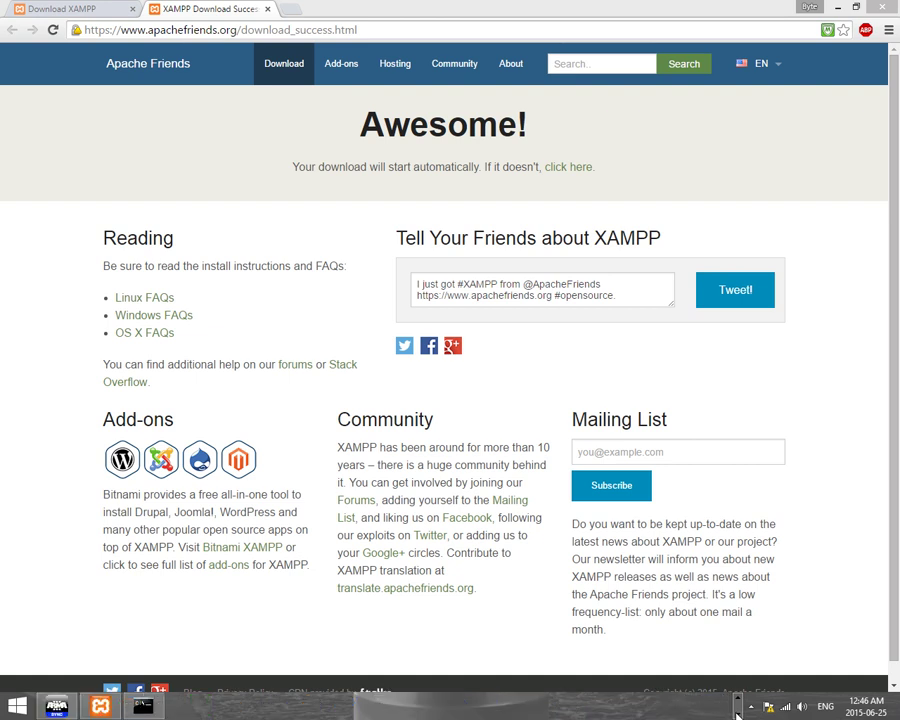
pyautogui.click(112, 708)
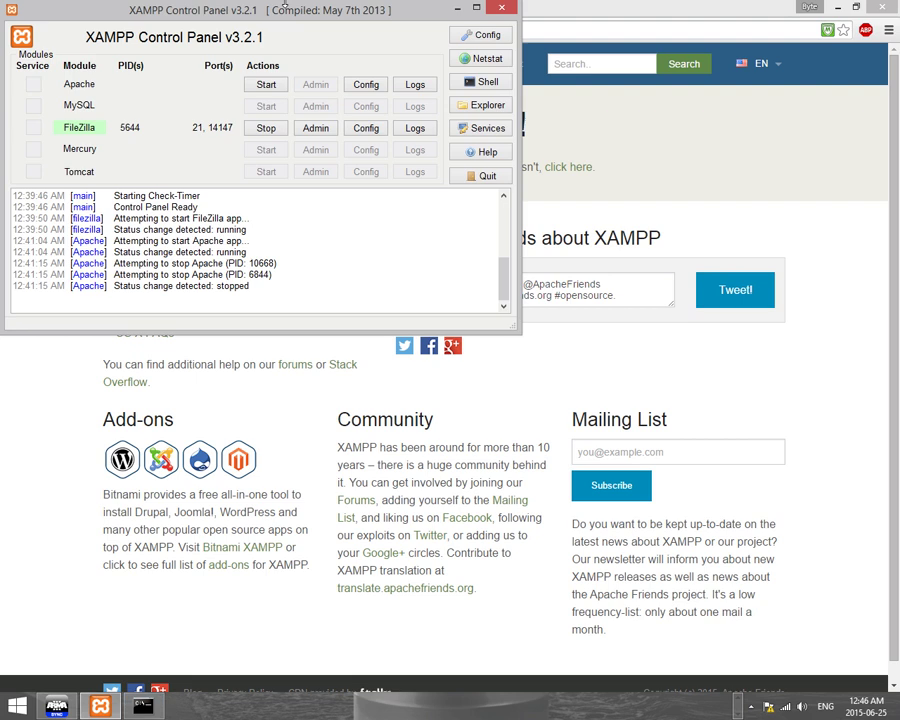
pyautogui.click(52, 706)
pyautogui.click(561, 489)
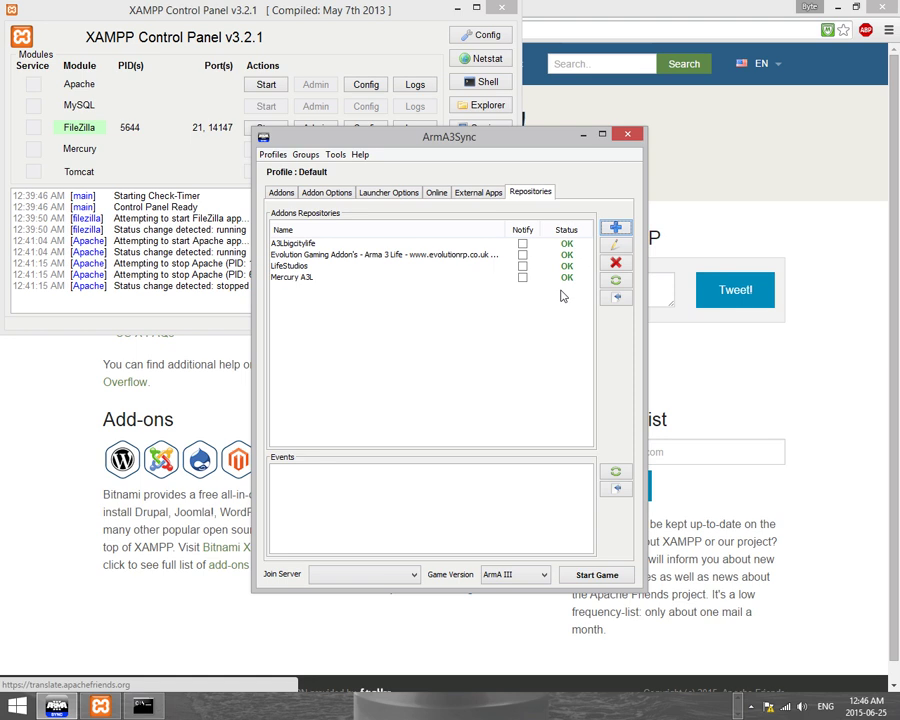
# Add a new FTP repository named Test Repo with host ftp://localhost, port 21 and anonymous login
pyautogui.click(615, 228)
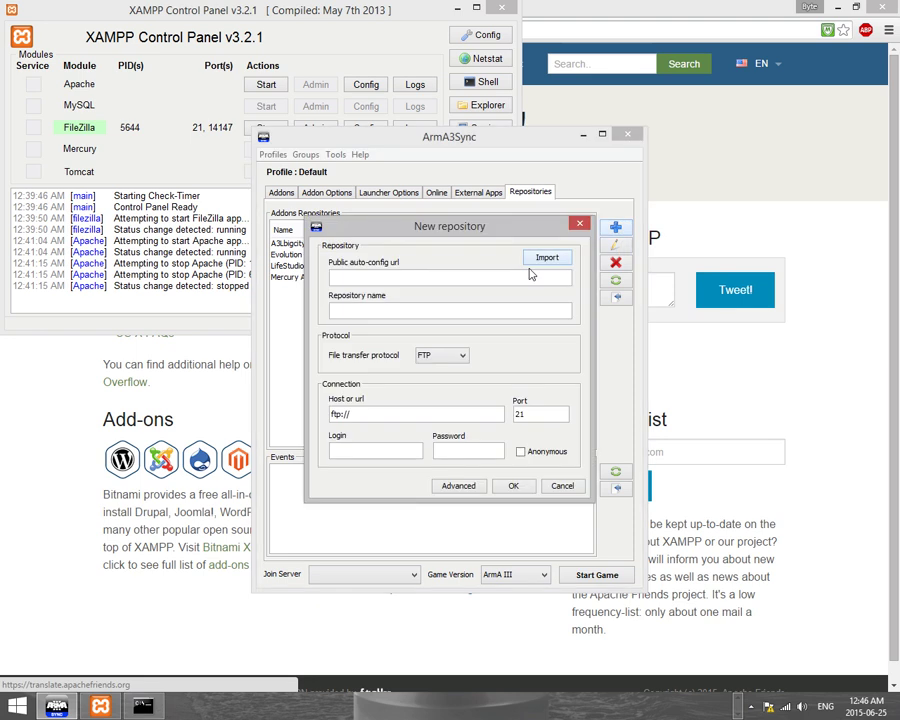
pyautogui.click(365, 312)
pyautogui.write('Test R')
pyautogui.write('epo')
pyautogui.write('l')
pyautogui.write('ocal')
pyautogui.write('ho')
pyautogui.write('st')
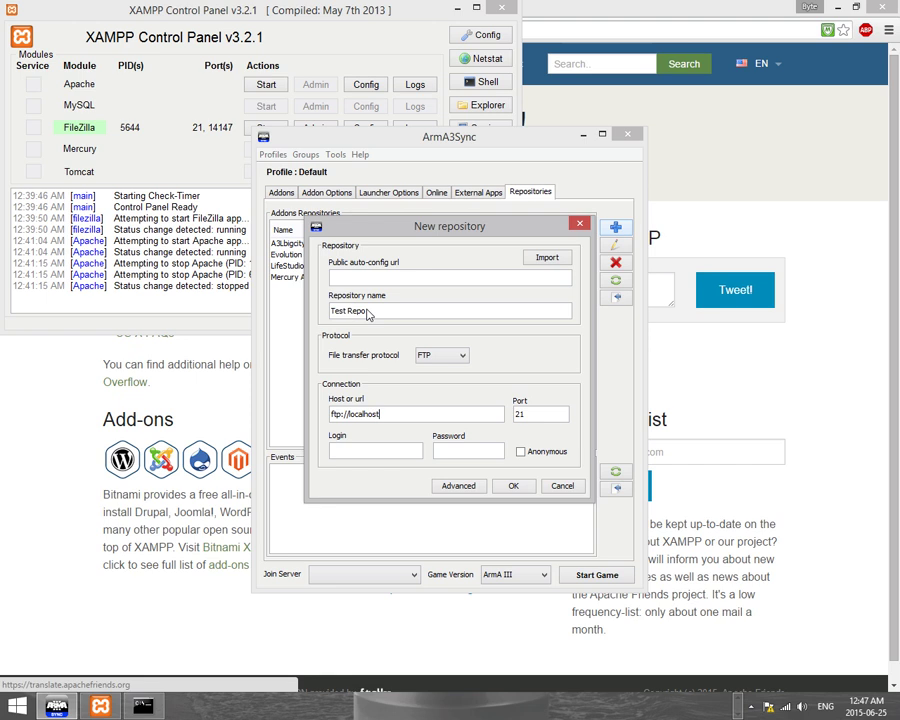
pyautogui.click(544, 455)
pyautogui.click(513, 486)
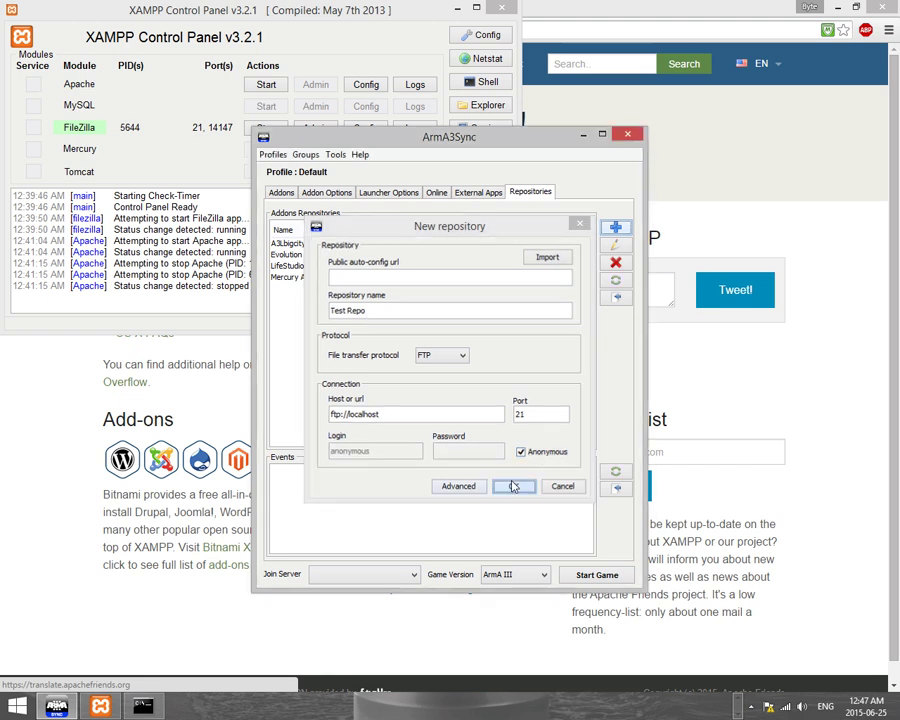
# Connect to the Test Repo repository and check it for addons
pyautogui.click(616, 297)
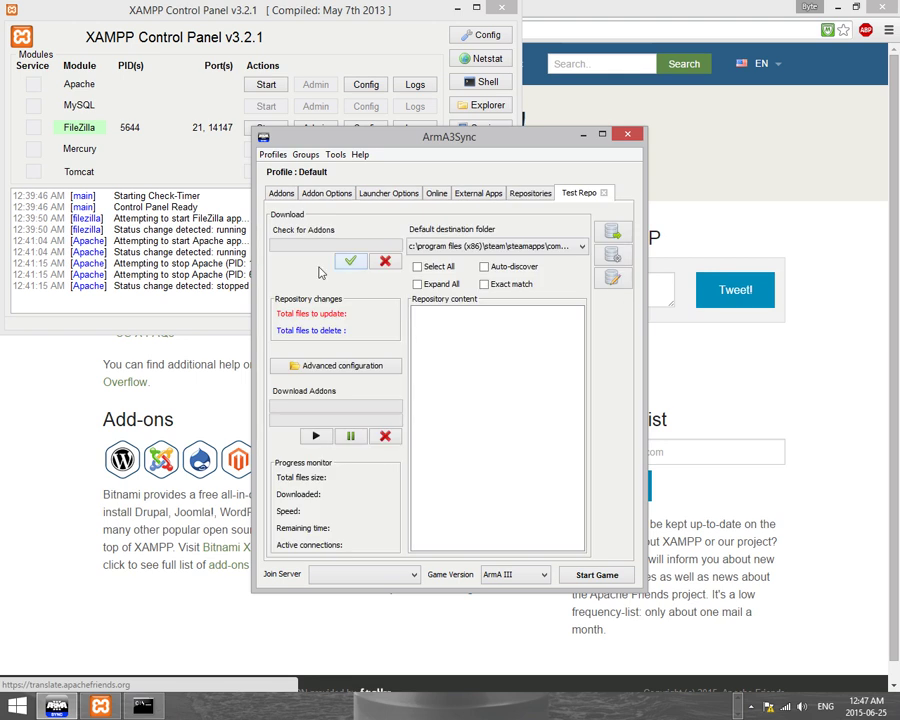
pyautogui.click(350, 261)
pyautogui.press('Return')
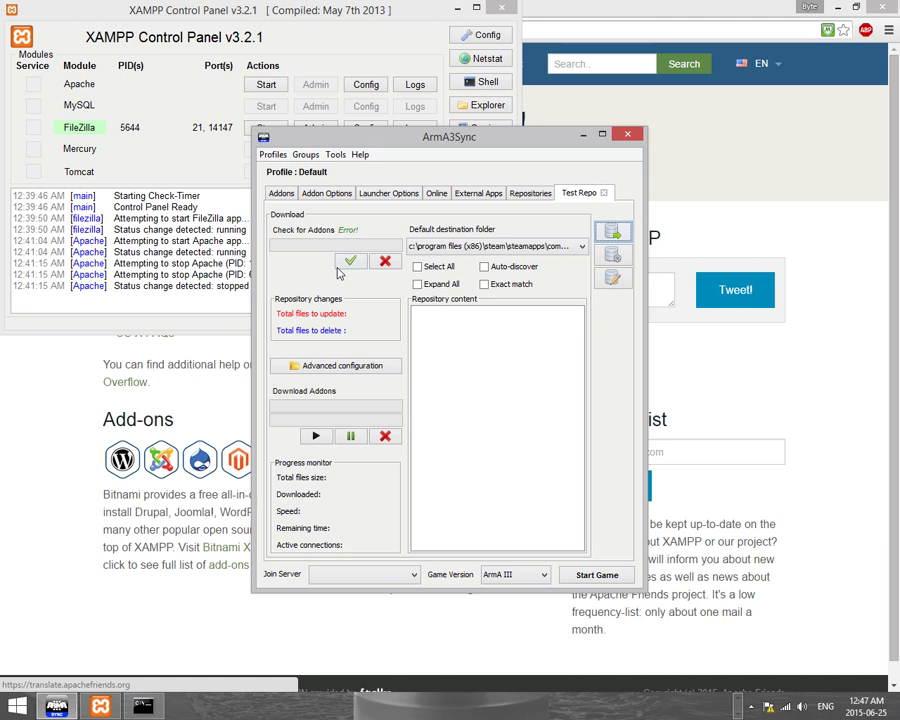
# Set Test Repo's main folder location to C:\ArmA3Sync and build the repository
pyautogui.click(617, 256)
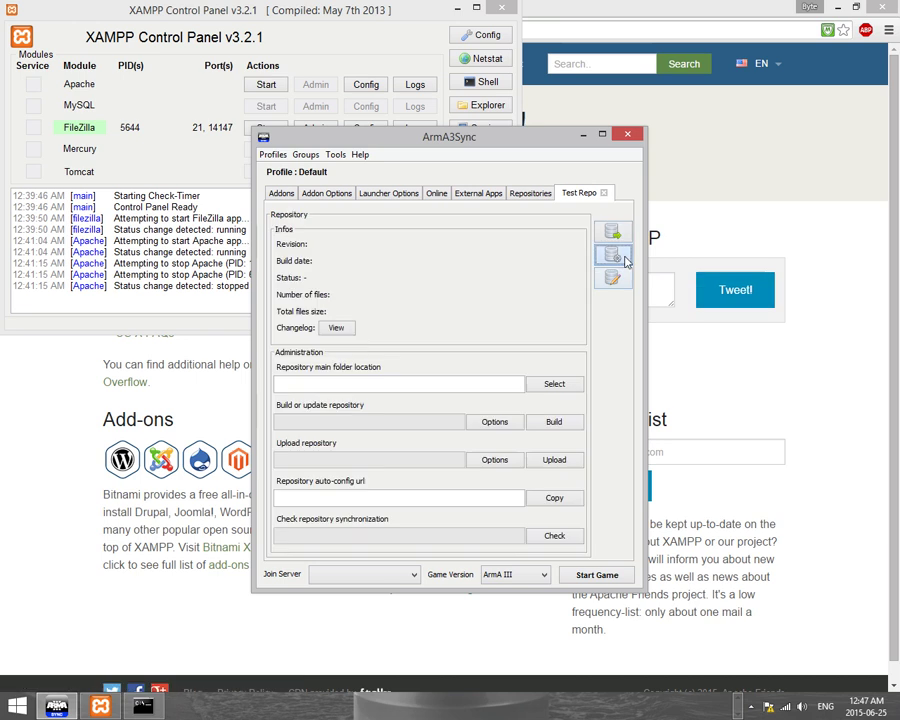
pyautogui.click(555, 384)
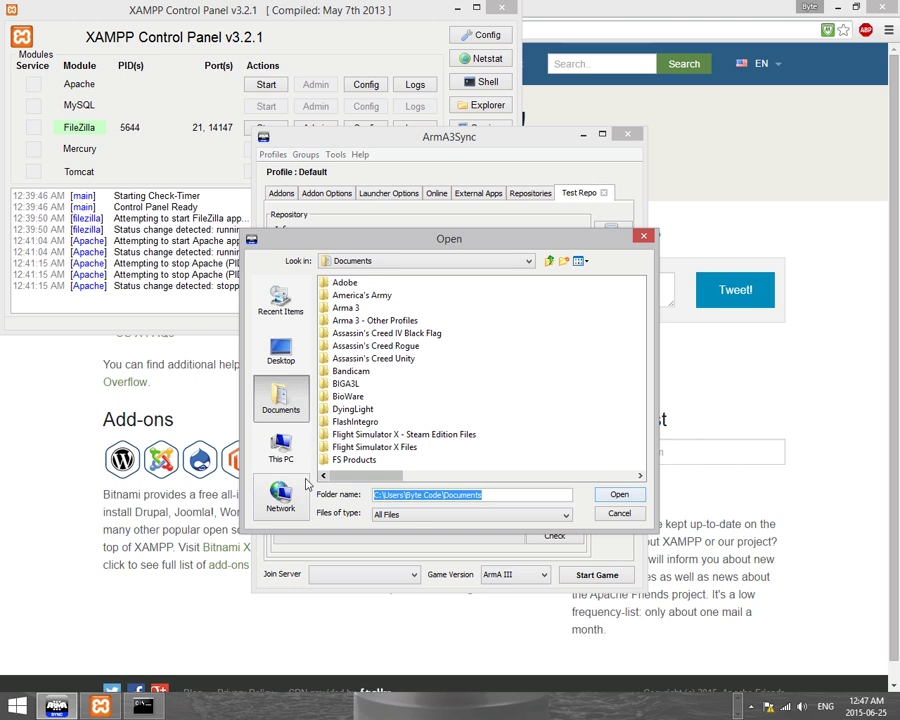
pyautogui.click(288, 452)
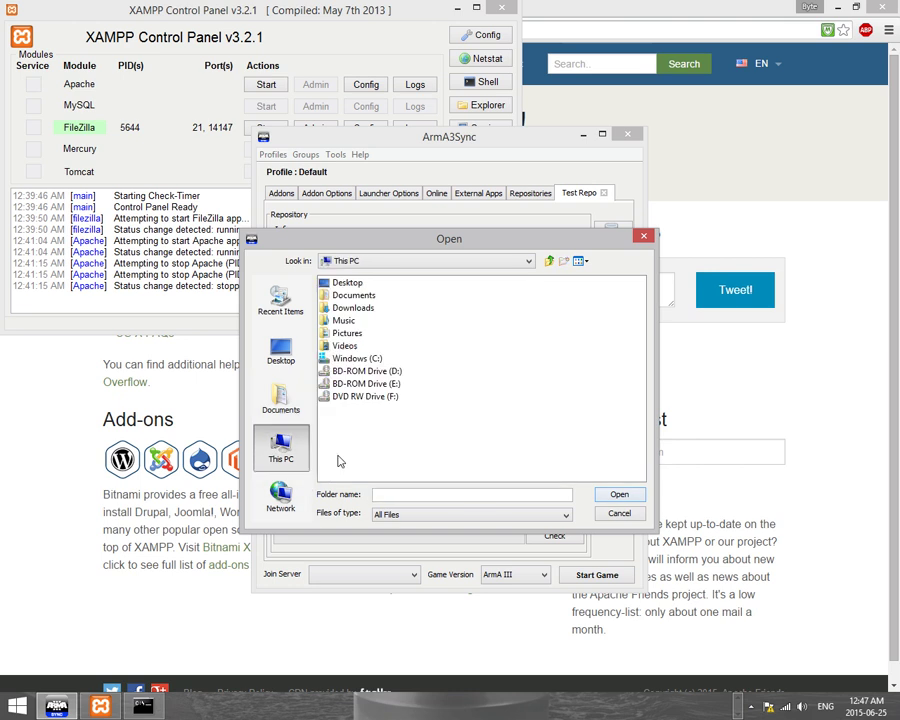
pyautogui.doubleClick(366, 360)
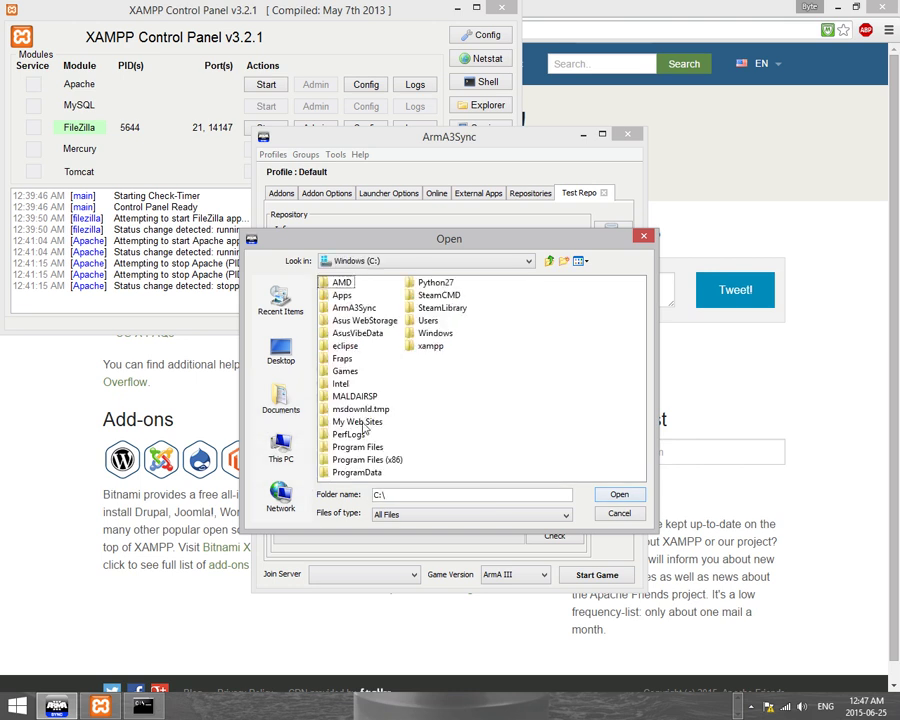
pyautogui.doubleClick(354, 308)
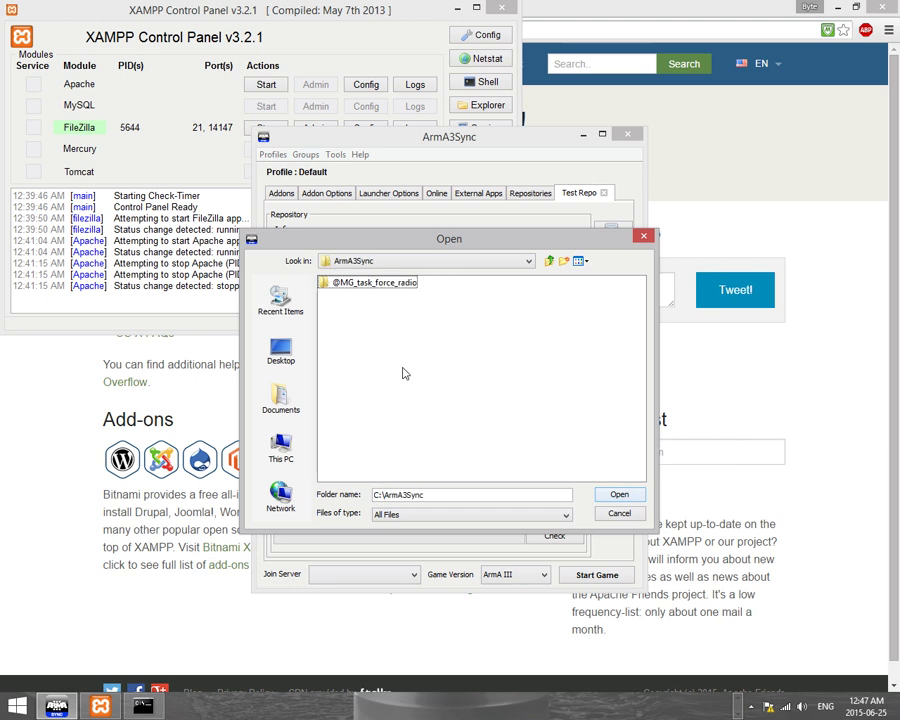
pyautogui.click(549, 261)
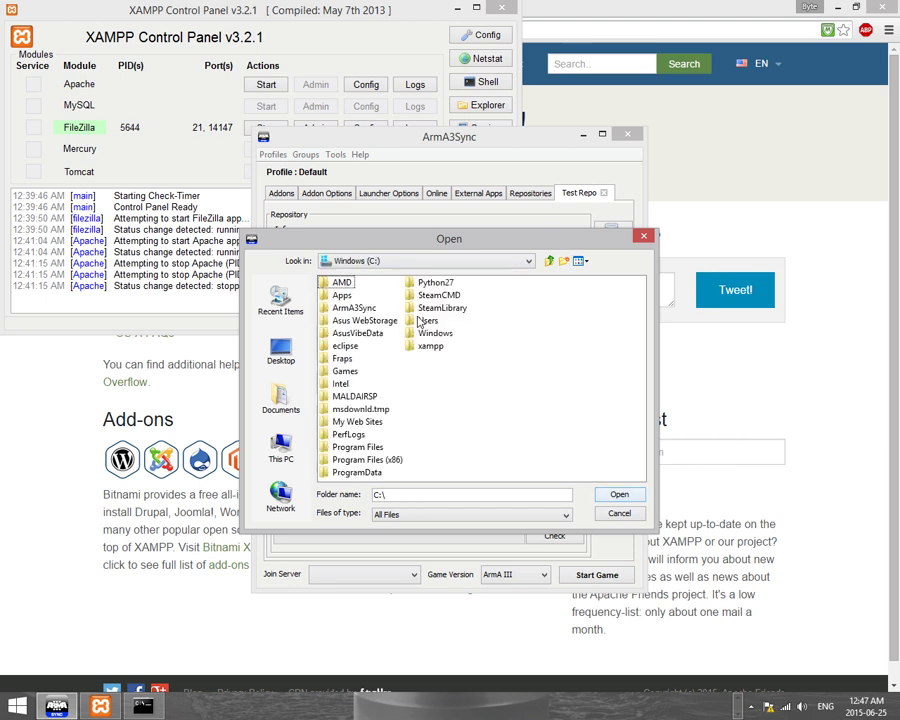
pyautogui.click(356, 308)
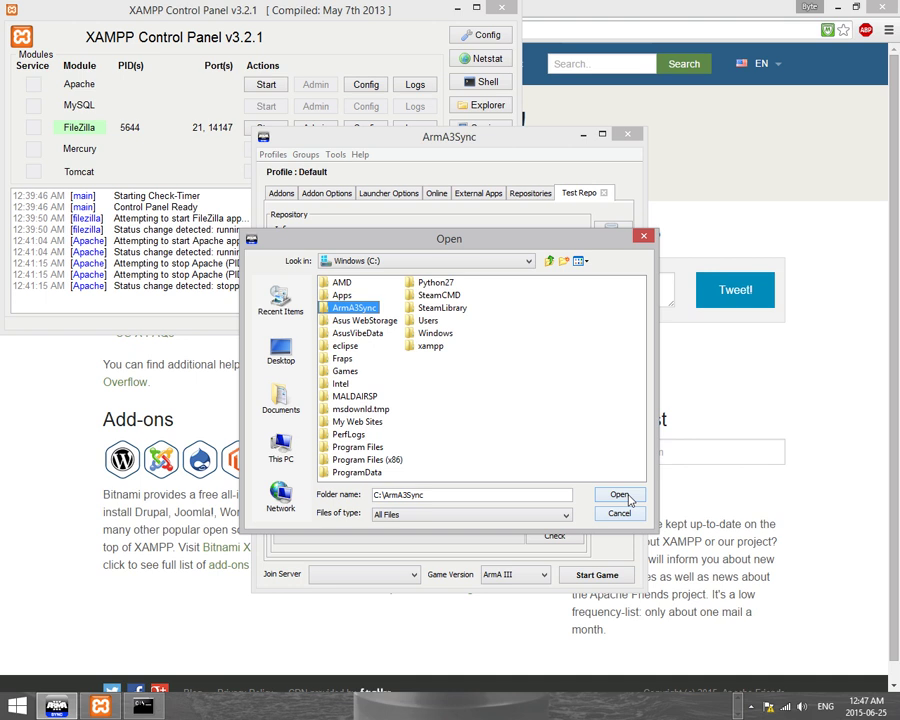
pyautogui.click(619, 495)
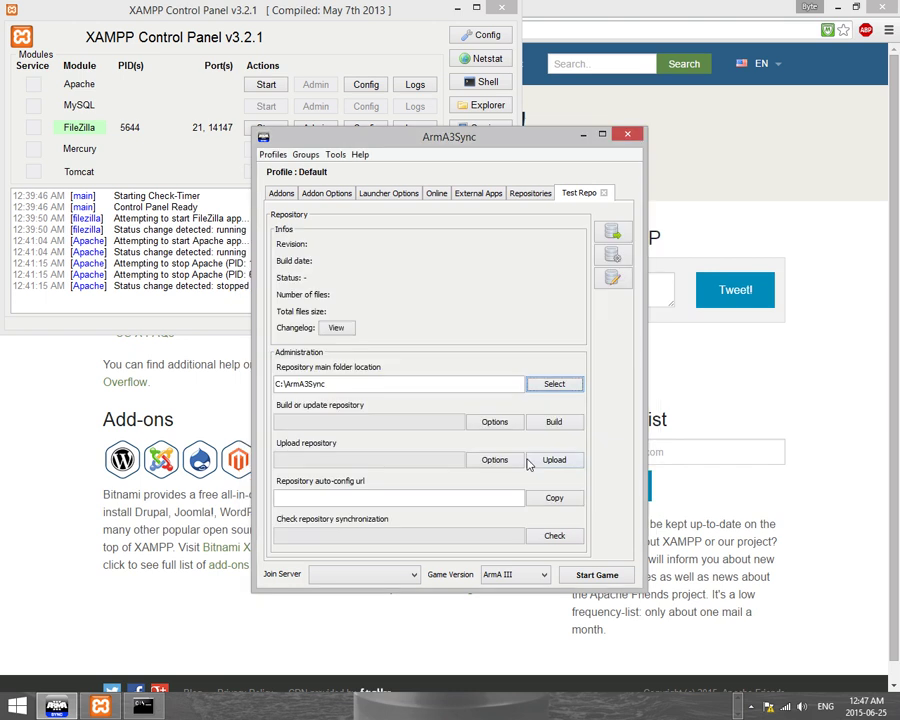
pyautogui.click(556, 422)
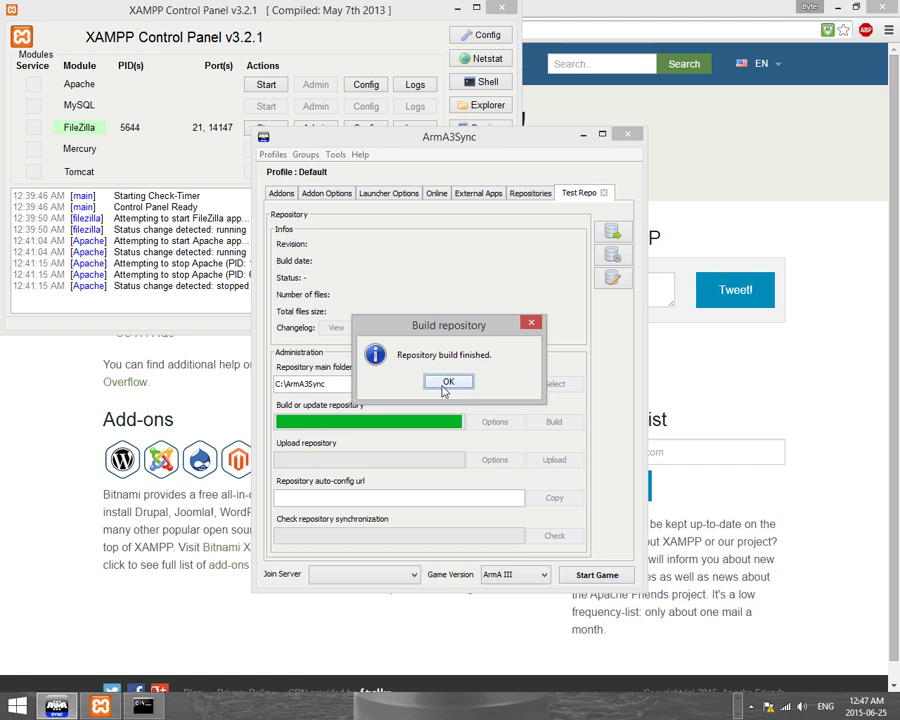
pyautogui.click(447, 382)
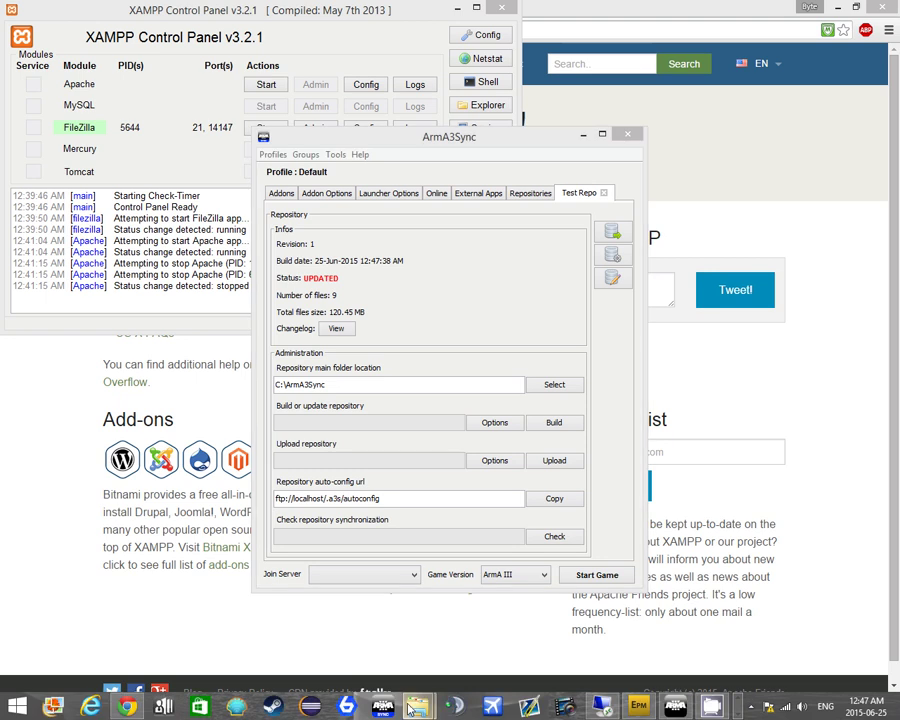
# Switch to File Explorer and delete the generated .a3s folder from C:\ArmA3Sync
pyautogui.moveTo(409, 708)
pyautogui.click(395, 615)
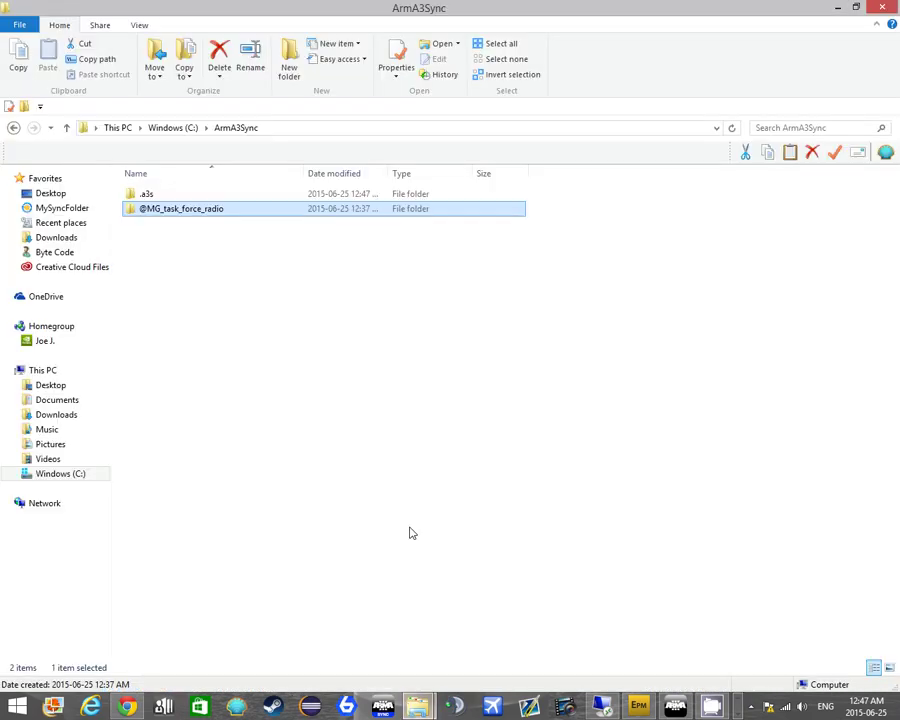
pyautogui.click(165, 196)
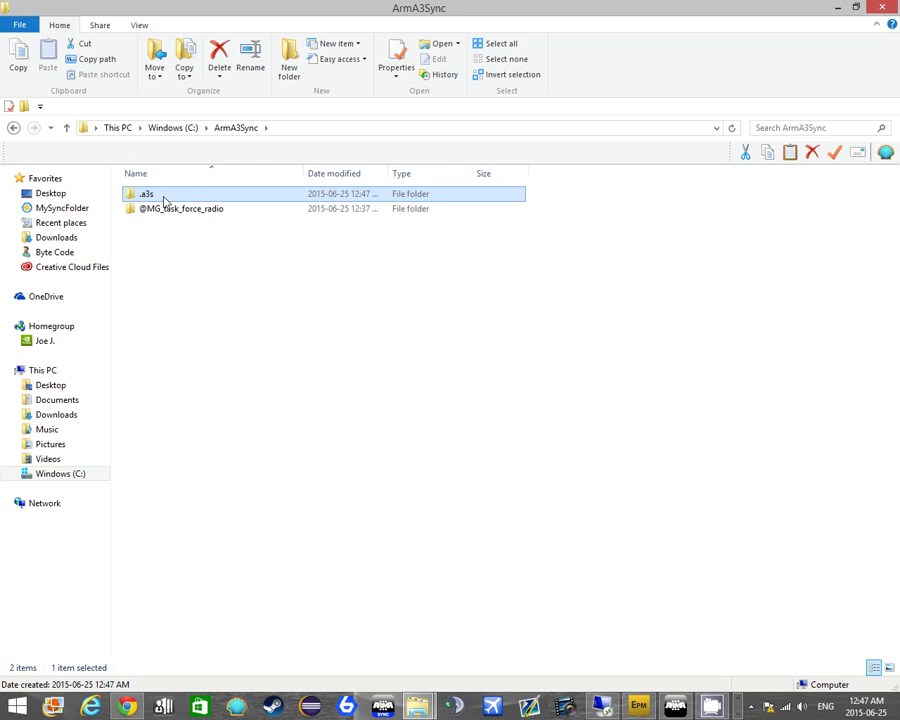
pyautogui.press('Delete')
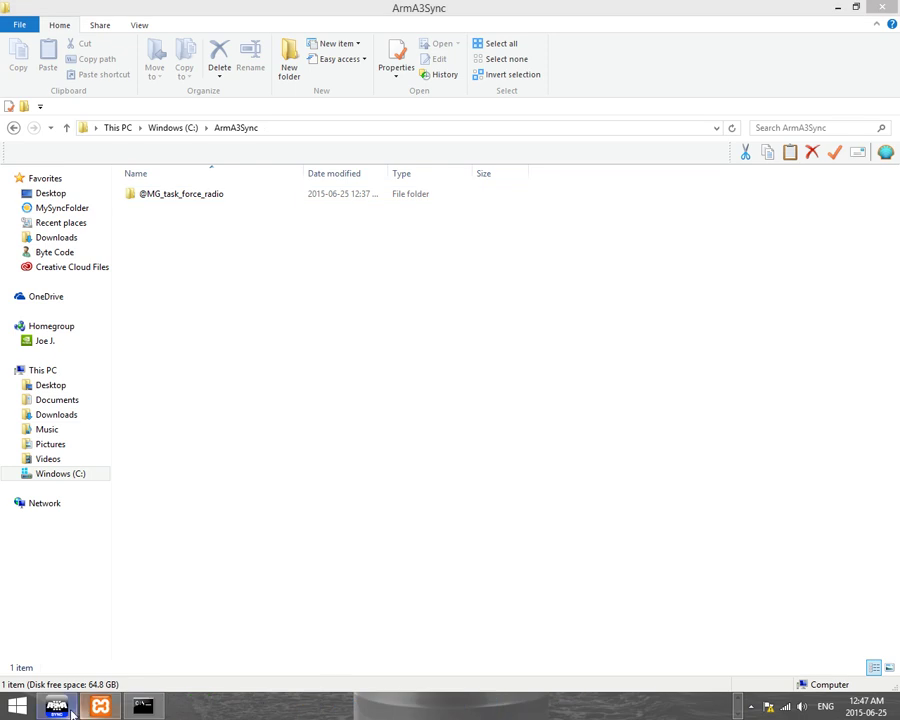
# Return to ArmA3Sync and rebuild the Test Repo repository from C:\ArmA3Sync
pyautogui.click(70, 711)
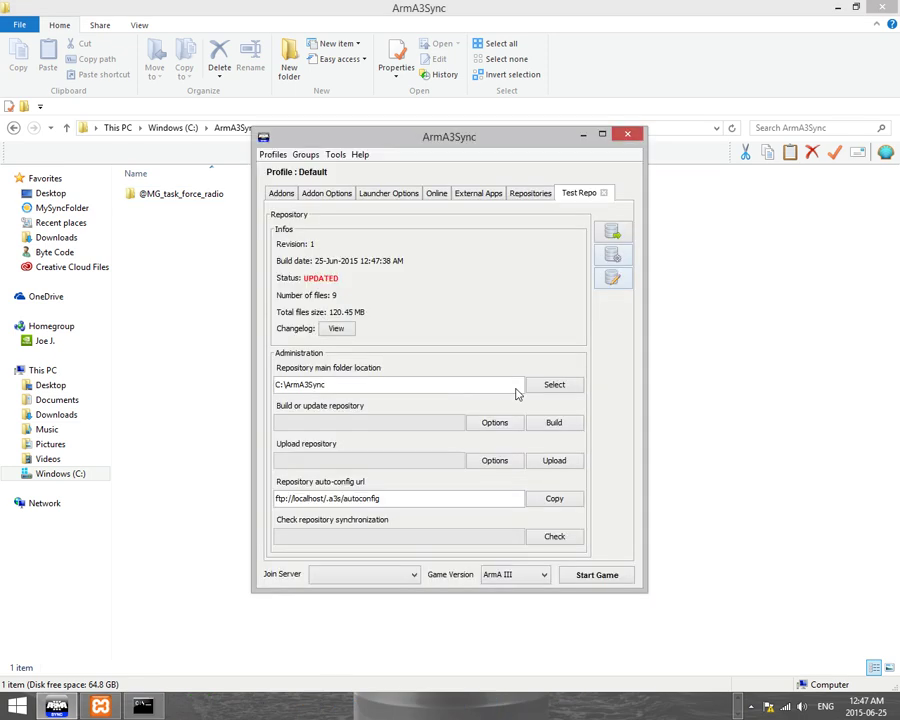
pyautogui.click(534, 427)
pyautogui.click(452, 383)
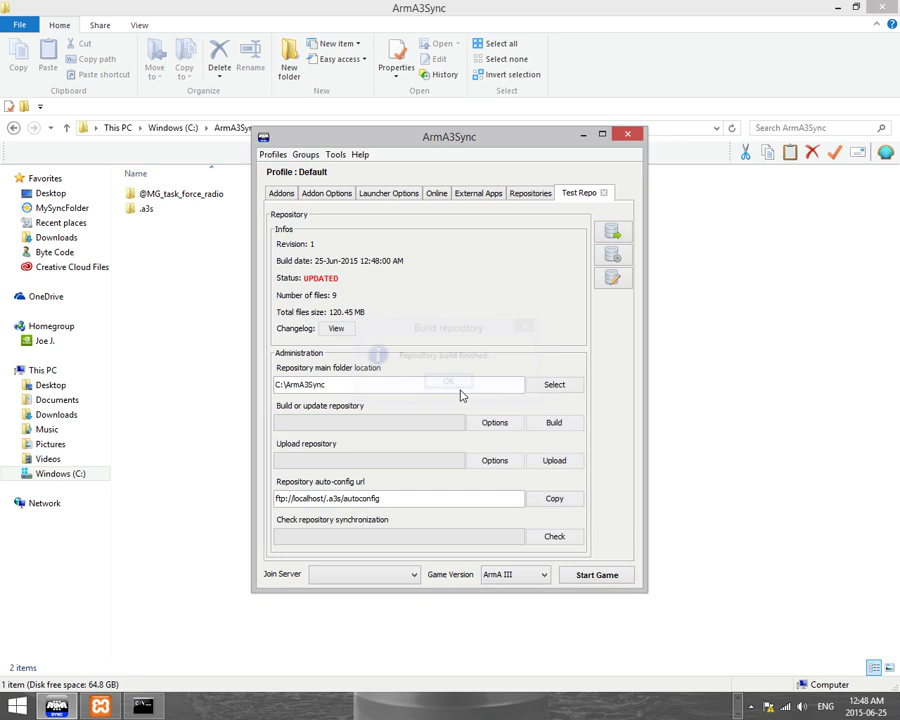
# Copy the repository's auto-config URL, ftp://localhost/.a3s/autoconfig, to the clipboard
pyautogui.moveTo(381, 498); pyautogui.dragTo(212, 502)
pyautogui.click(404, 503)
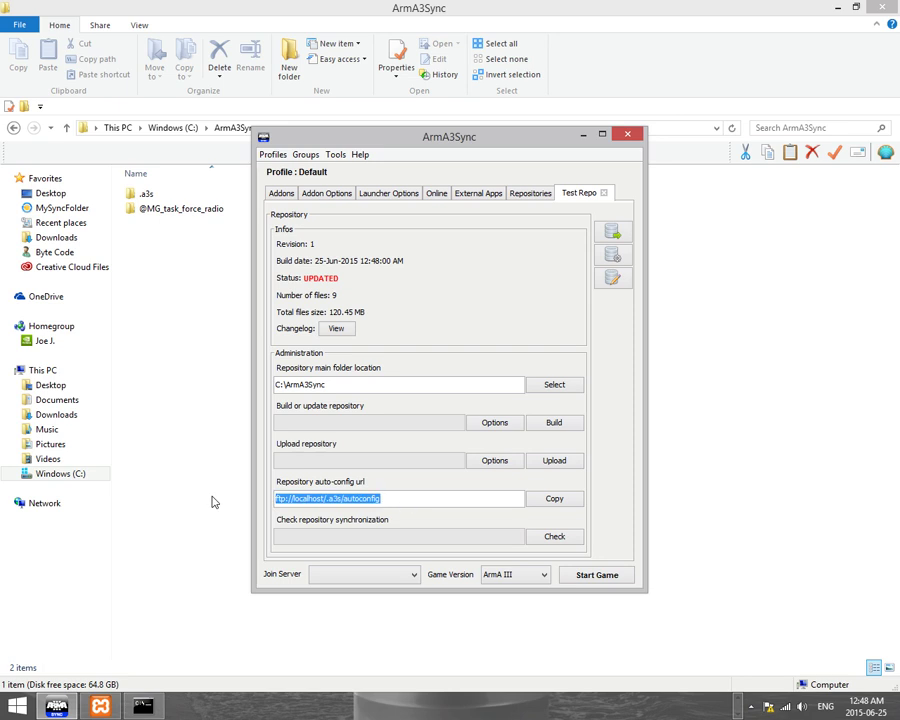
pyautogui.click(307, 500)
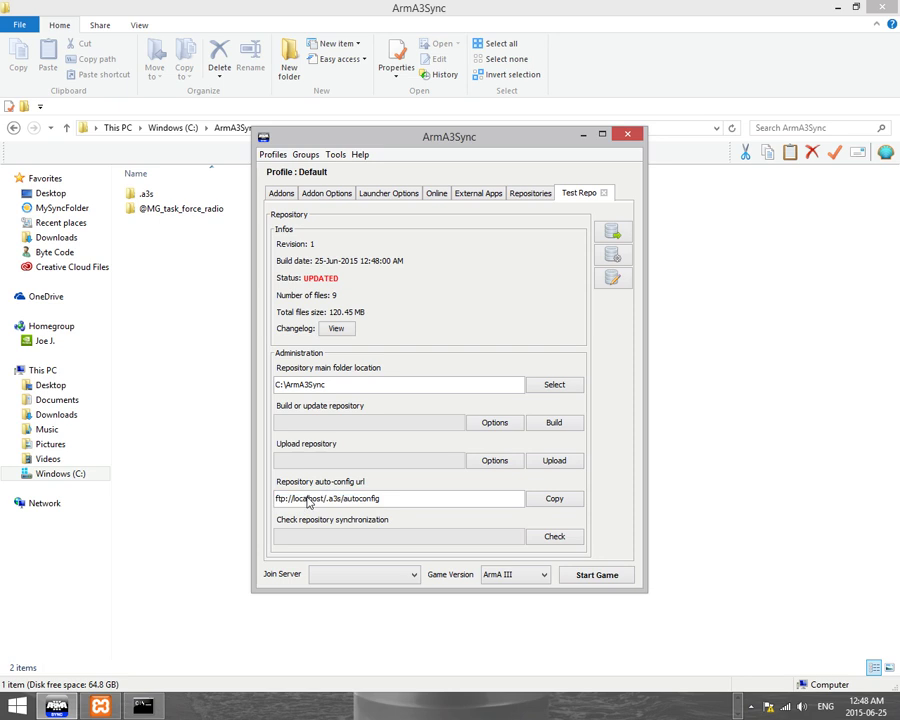
pyautogui.click(558, 503)
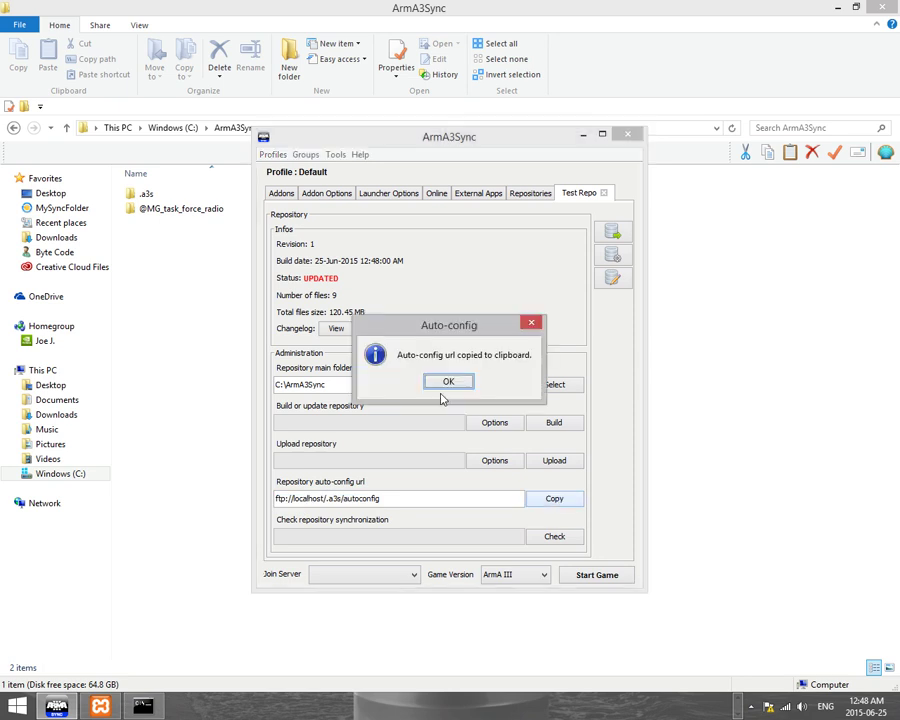
pyautogui.click(445, 387)
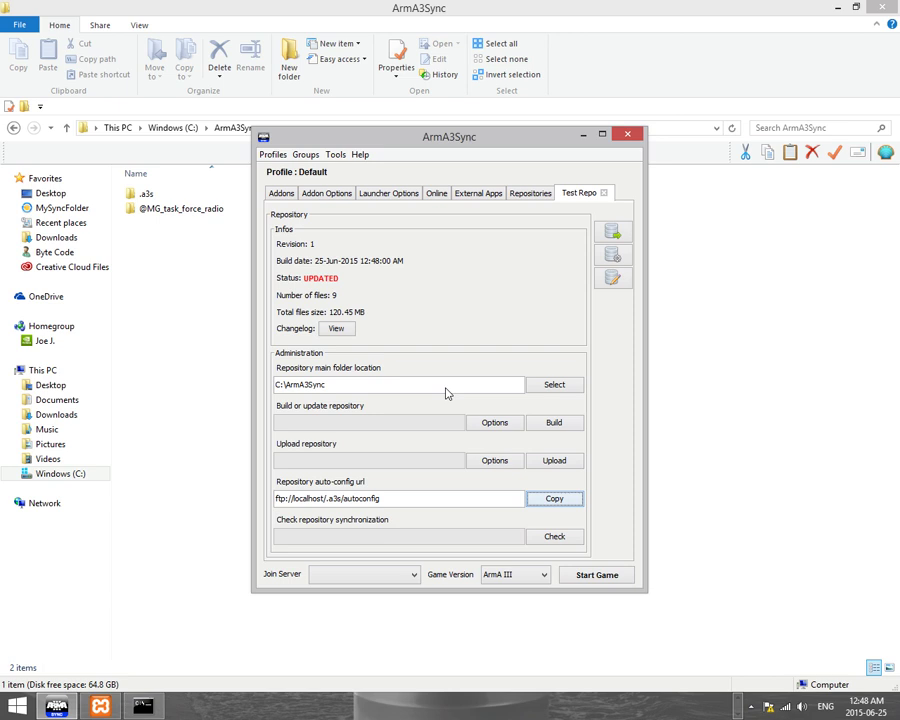
# Close the open Test Repo view and remove Test Repo from the addons repositories list
pyautogui.click(604, 193)
pyautogui.click(545, 289)
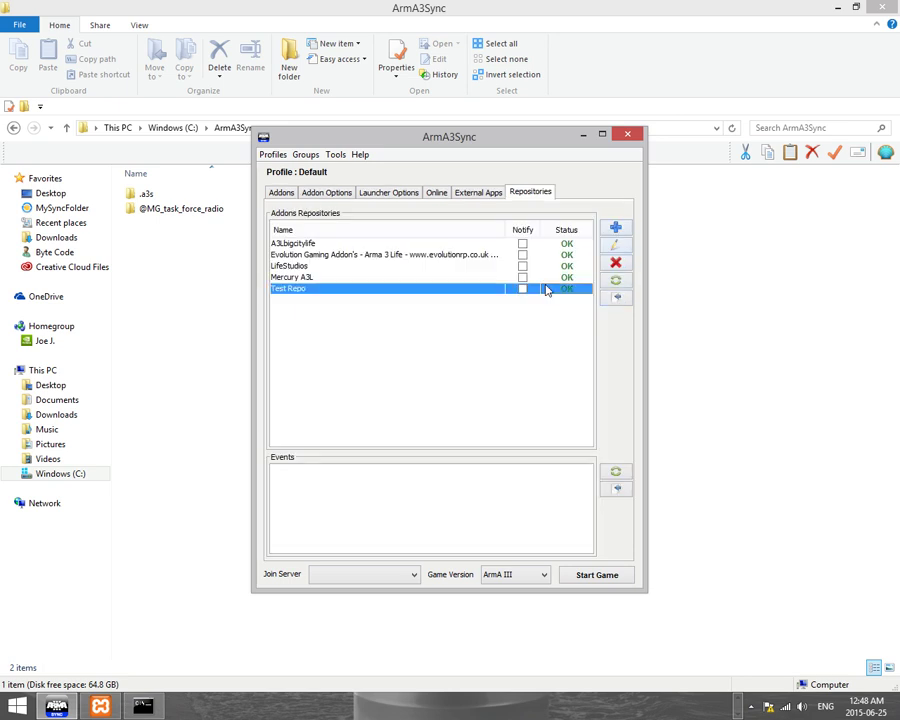
pyautogui.click(616, 264)
# Add a new repository by importing its settings from the auto-config URL ftp://localhost/.a3s/autoconfig
pyautogui.click(616, 227)
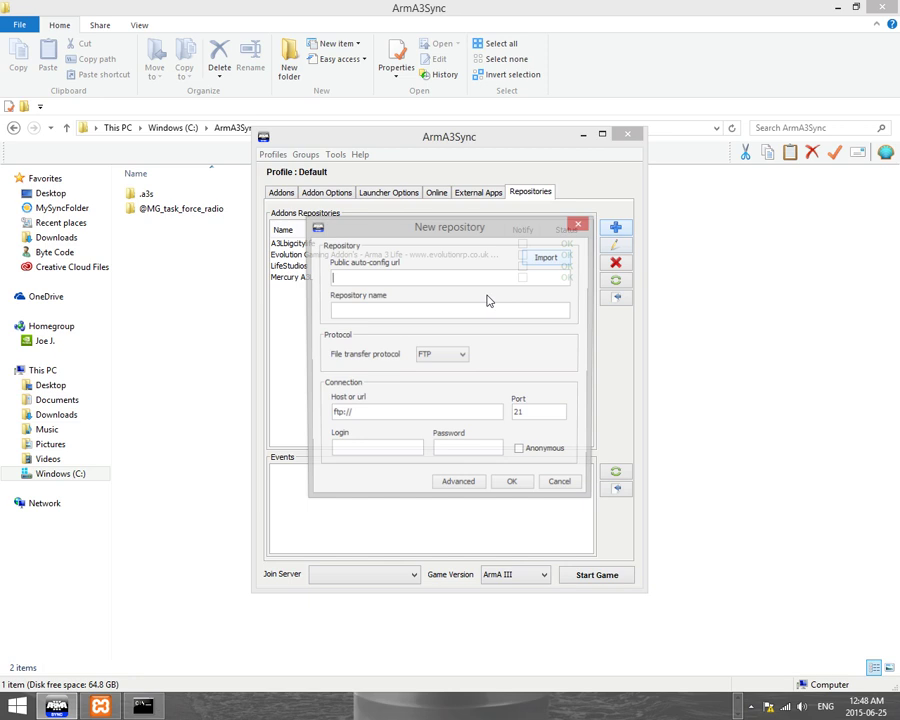
pyautogui.hotkey('ctrl', 'v')
pyautogui.click(549, 259)
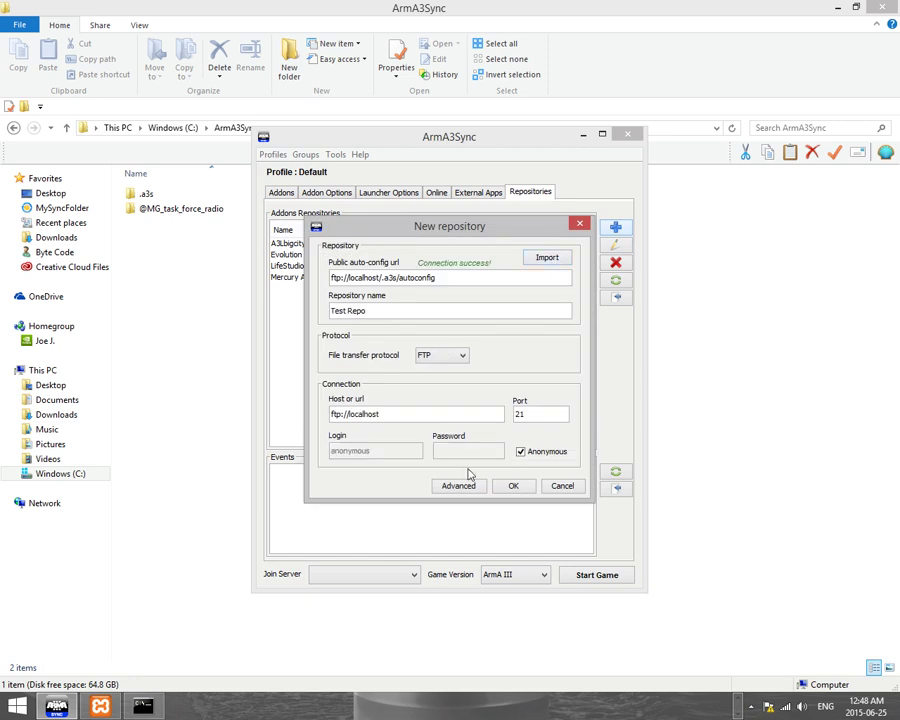
pyautogui.click(511, 487)
# Connect to the imported Test Repo, check it for addons, and close its view
pyautogui.click(574, 289)
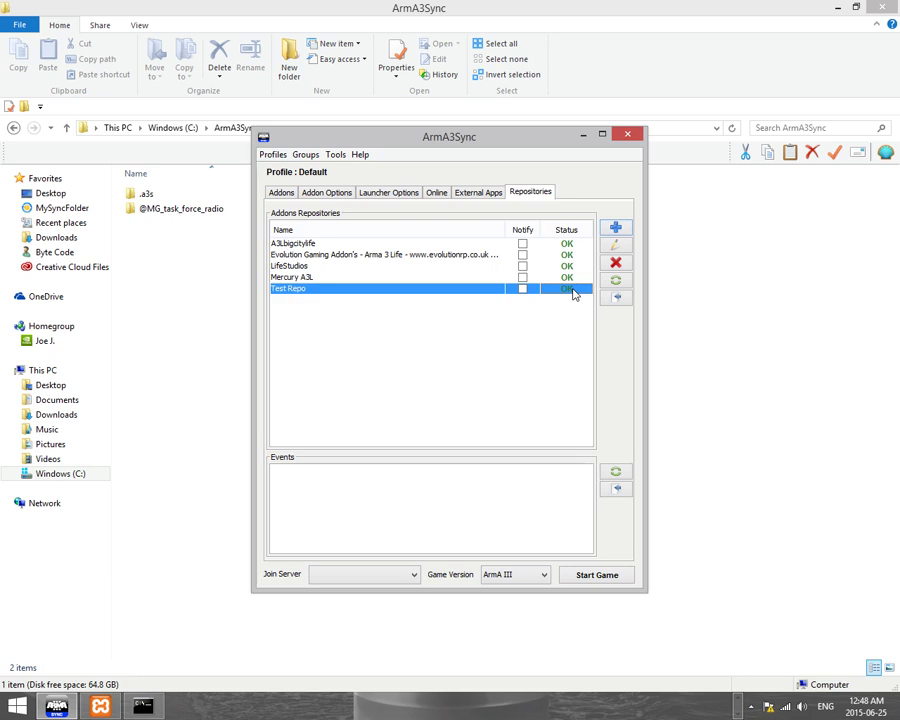
pyautogui.click(616, 297)
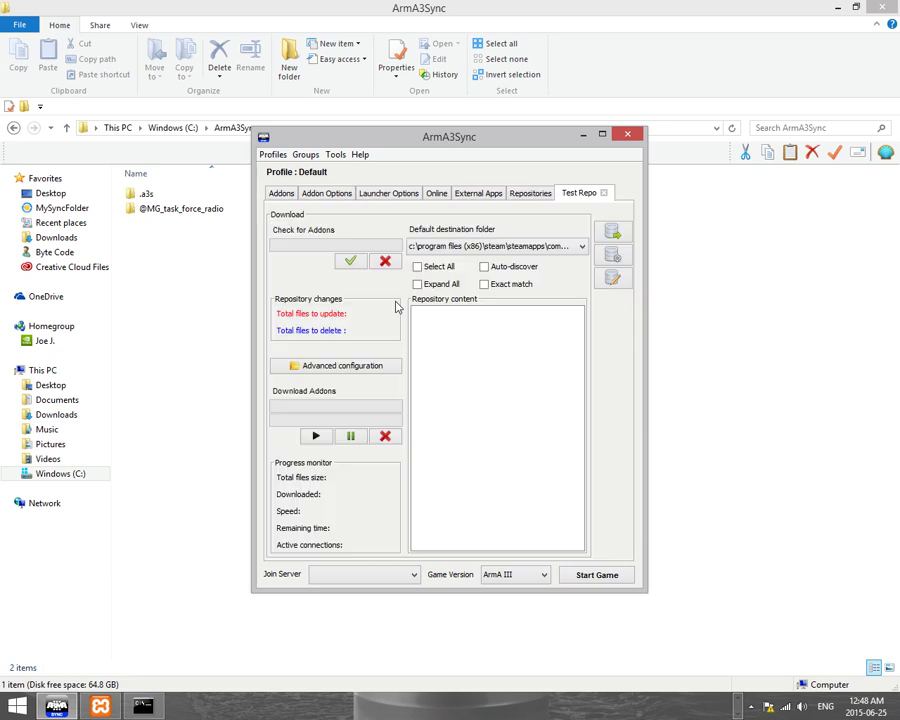
pyautogui.click(352, 263)
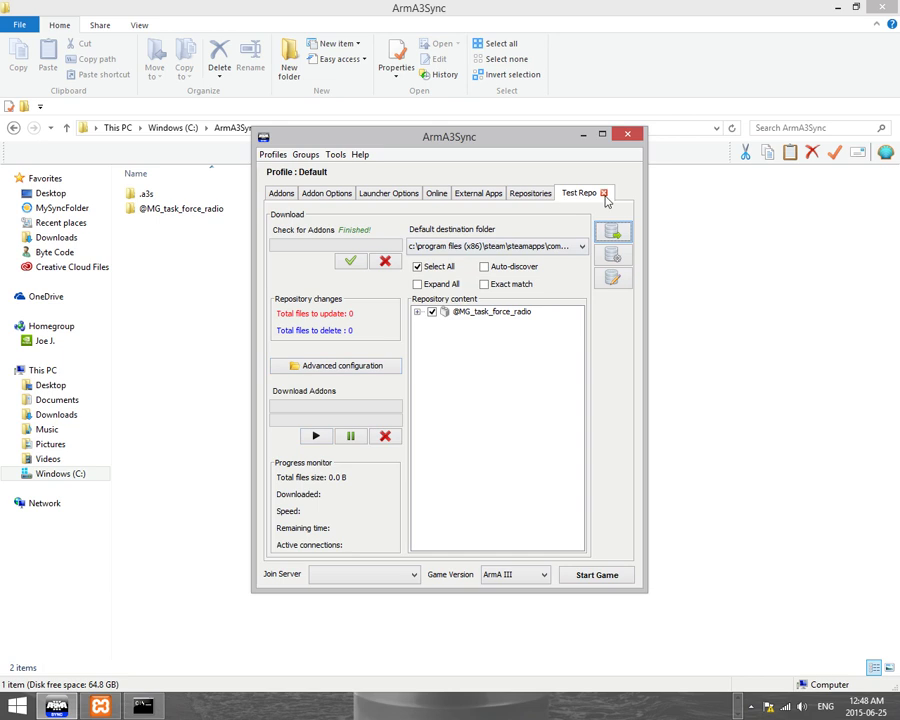
pyautogui.click(604, 193)
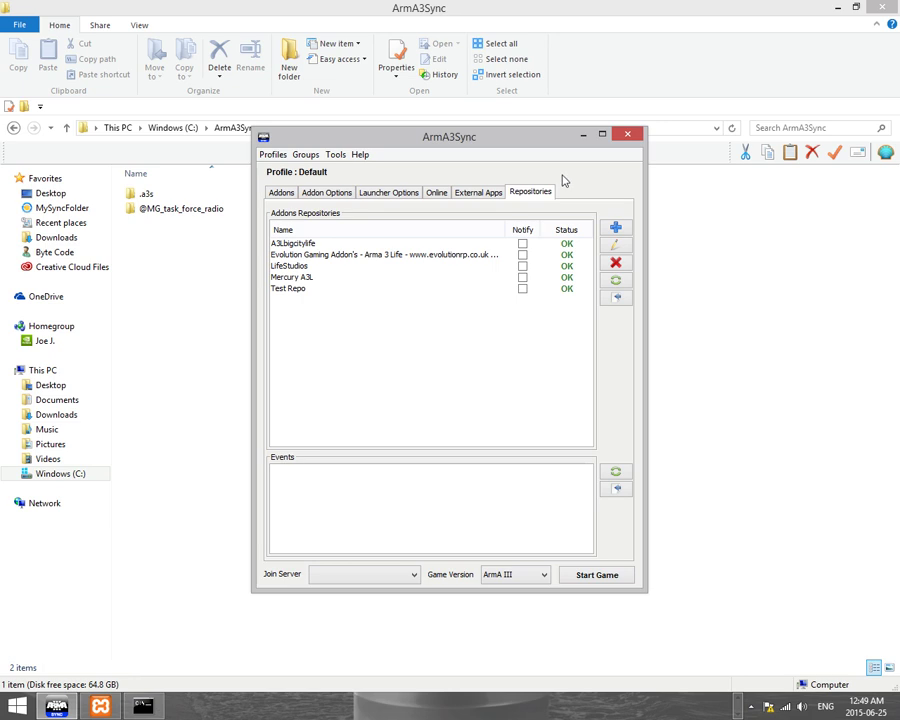
# Show the hidden notification area icons
pyautogui.click(750, 706)
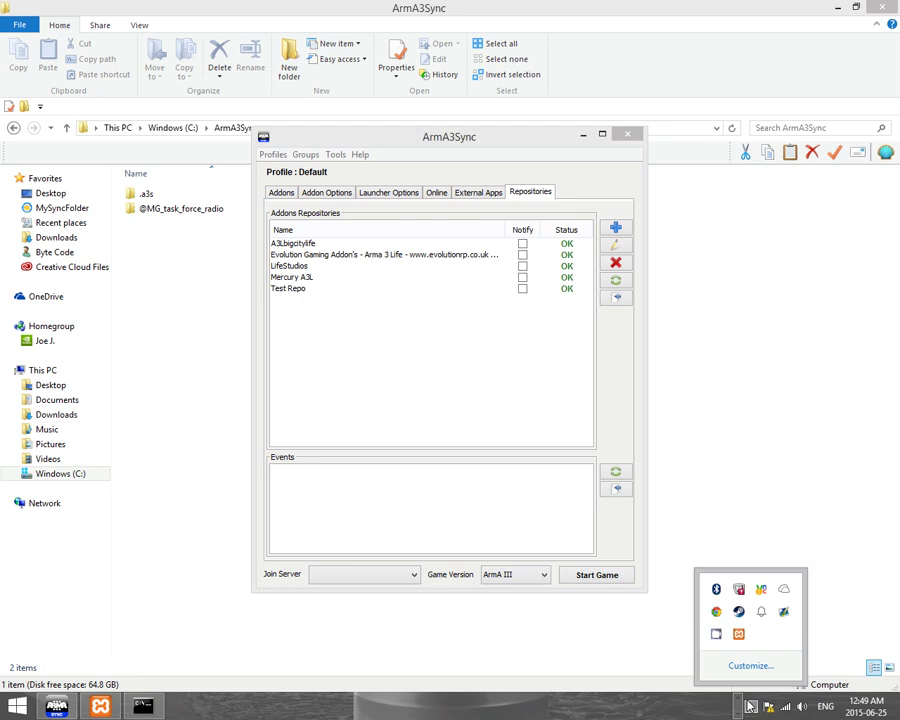